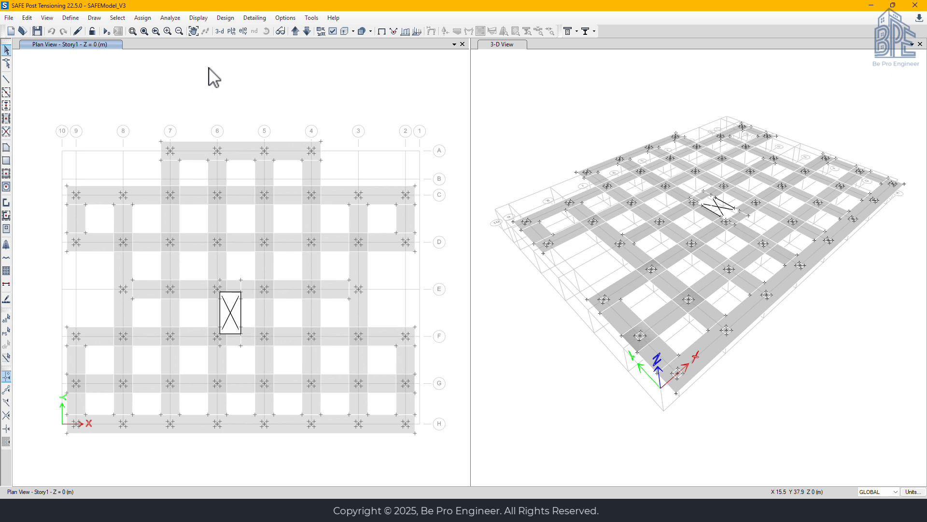
Enable snapping to line ends and midpoints in the snap options
left_click(97, 22)
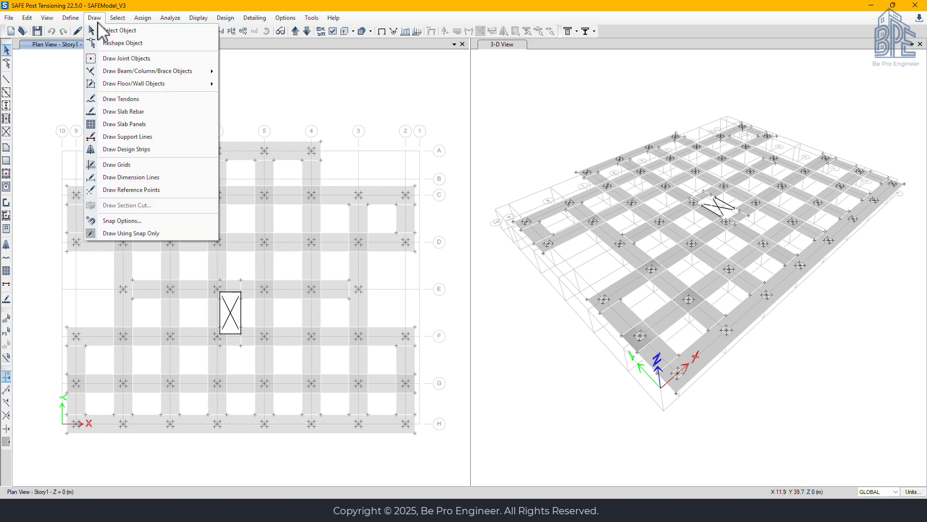
left_click(122, 223)
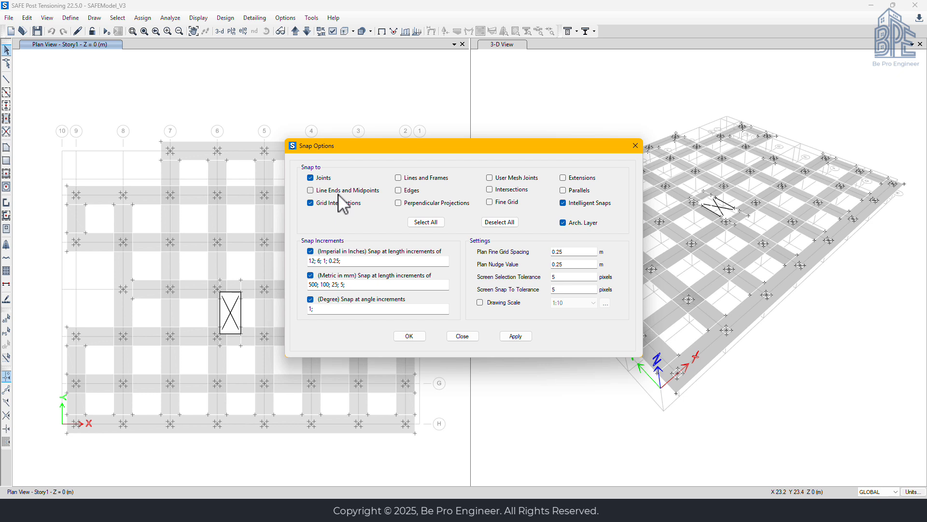
left_click(311, 192)
left_click(420, 337)
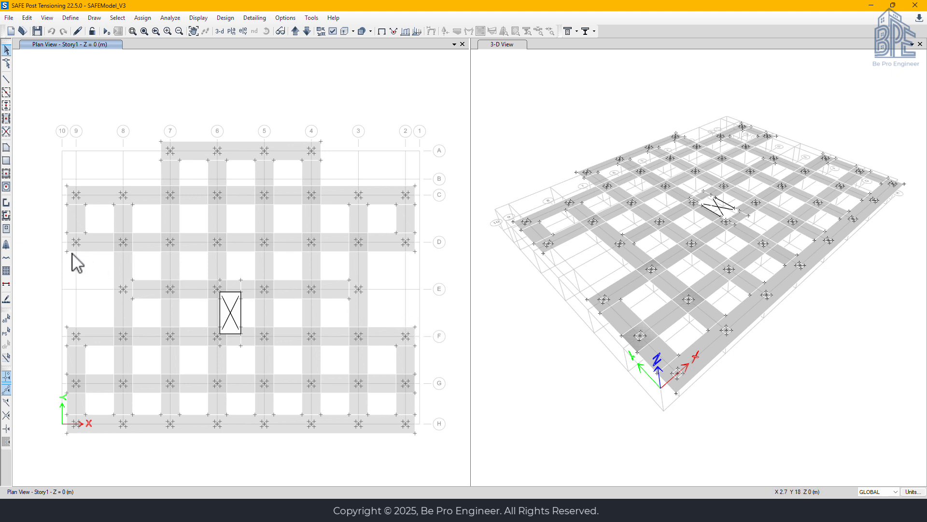
Start drawing design strips with strip layer A and the Column Strip design type
left_click(5, 247)
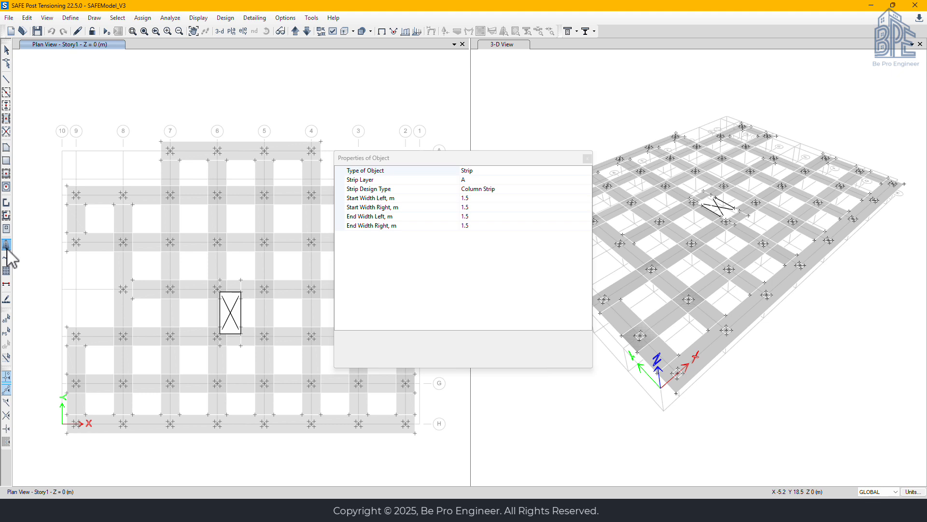
left_click(469, 180)
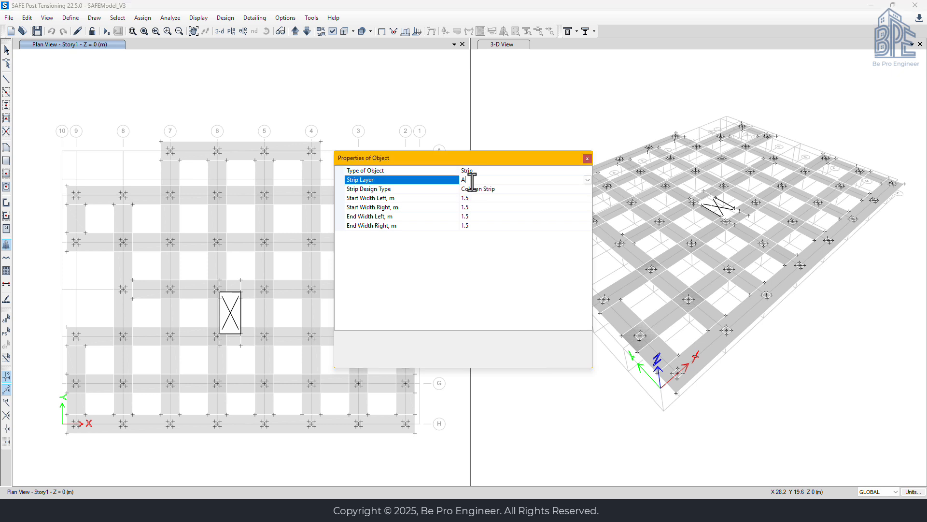
left_click(587, 180)
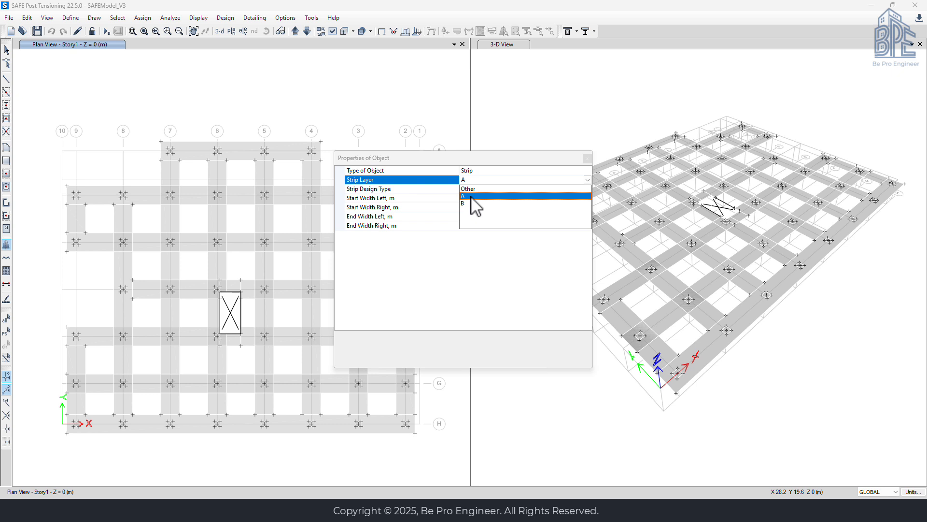
left_click(471, 196)
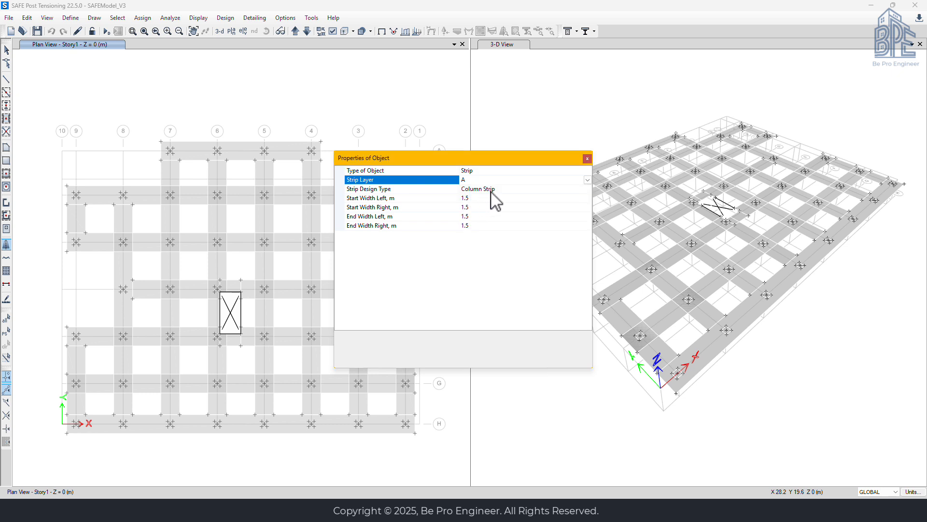
left_click(490, 189)
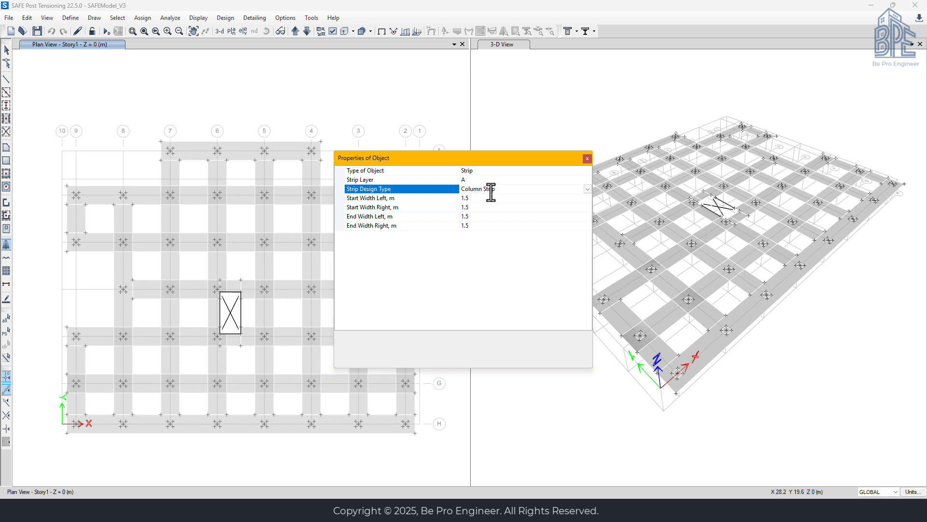
left_click(587, 189)
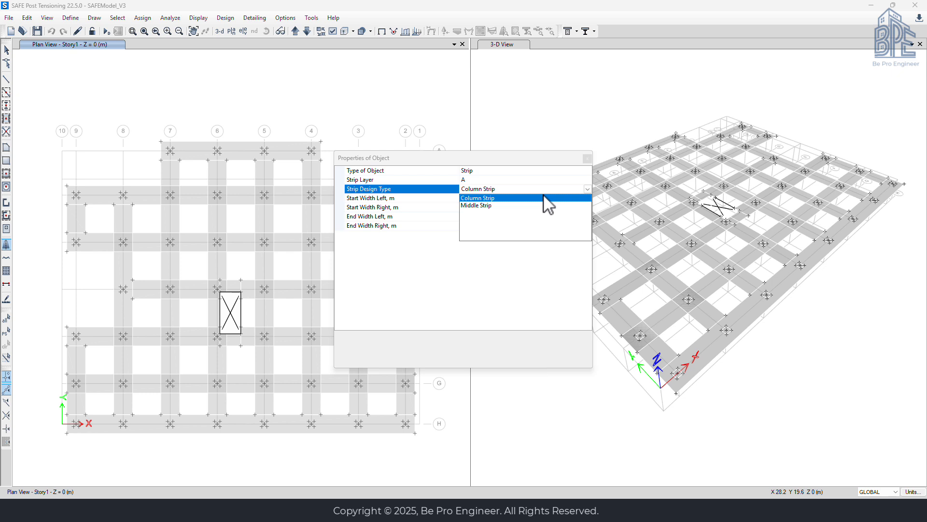
left_click(489, 200)
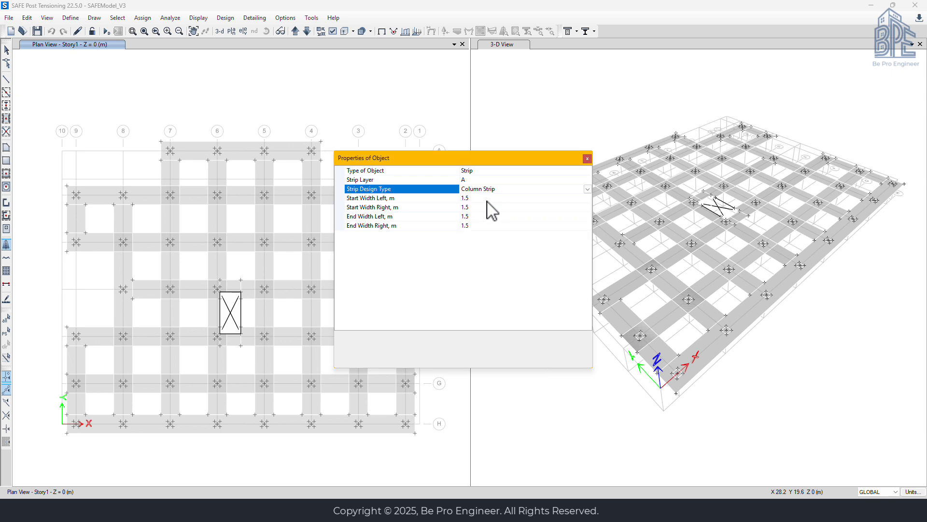
Set the strip's left and right widths to 1 m at both start and end, and move the properties window clear of the plan
left_click(485, 199)
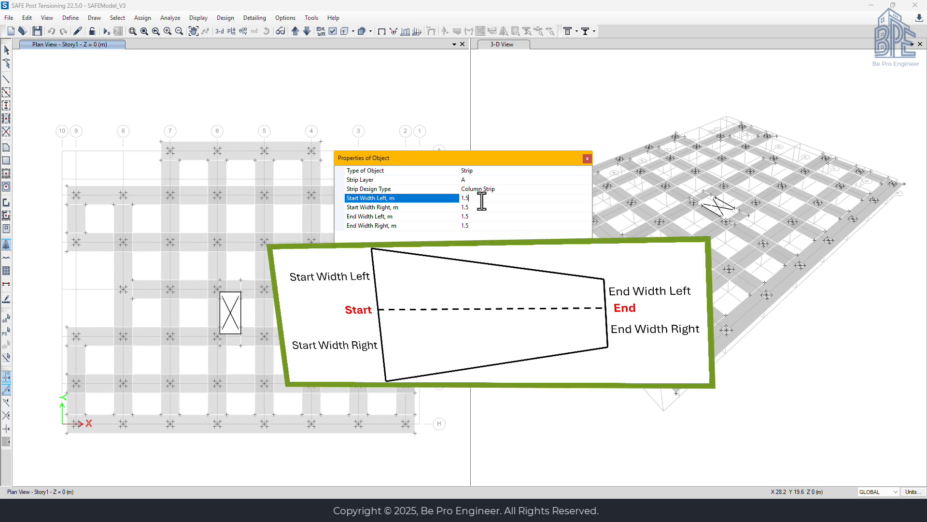
double_click(482, 201)
type("1")
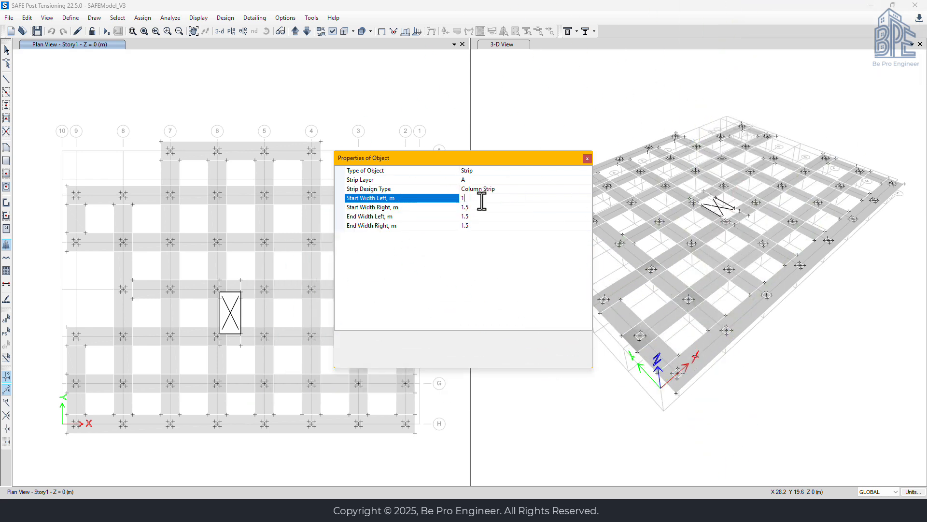
double_click(481, 207)
type("1")
double_click(479, 216)
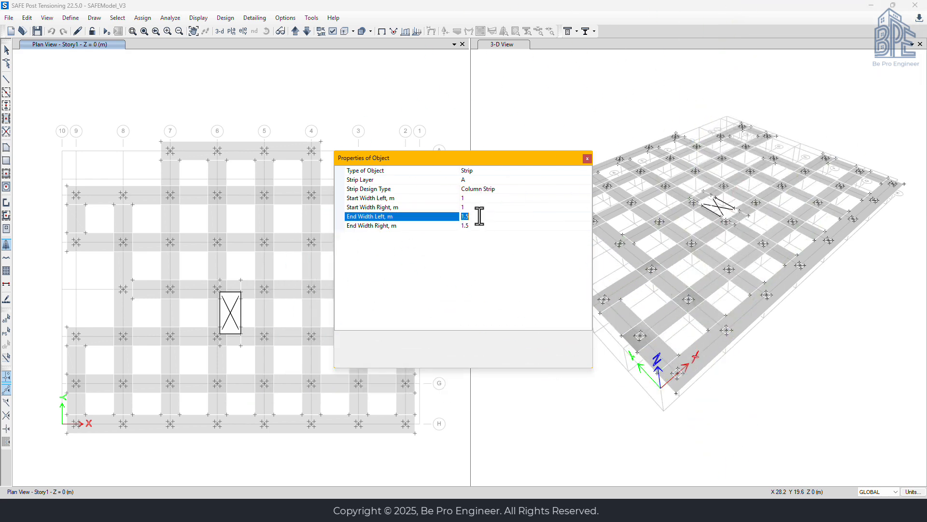
type("1")
double_click(478, 225)
type("1")
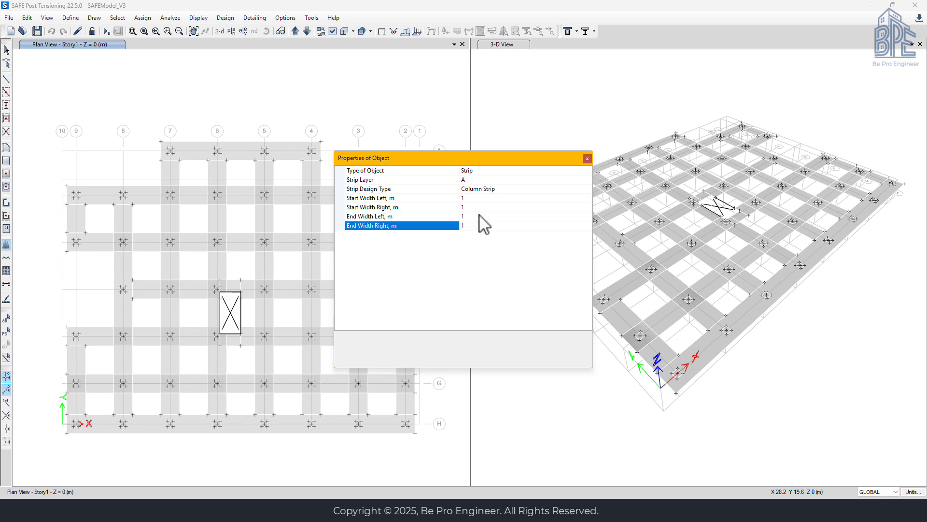
left_click(483, 199)
left_click_drag(495, 162, 660, 265)
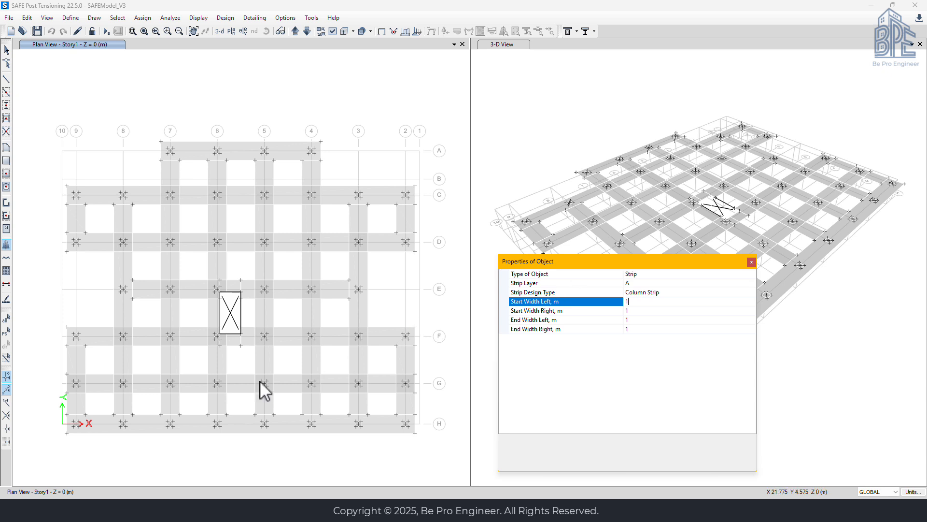
Draw the design strip along grid H from the slab edge midpoint beside grid 9, through every column point, to the edge midpoint beyond grid 2
left_click(67, 432)
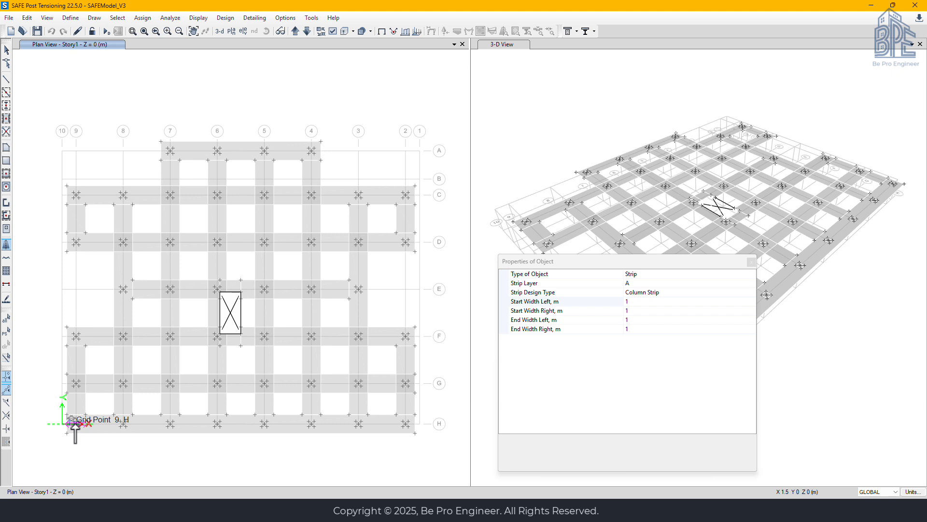
left_click(75, 423)
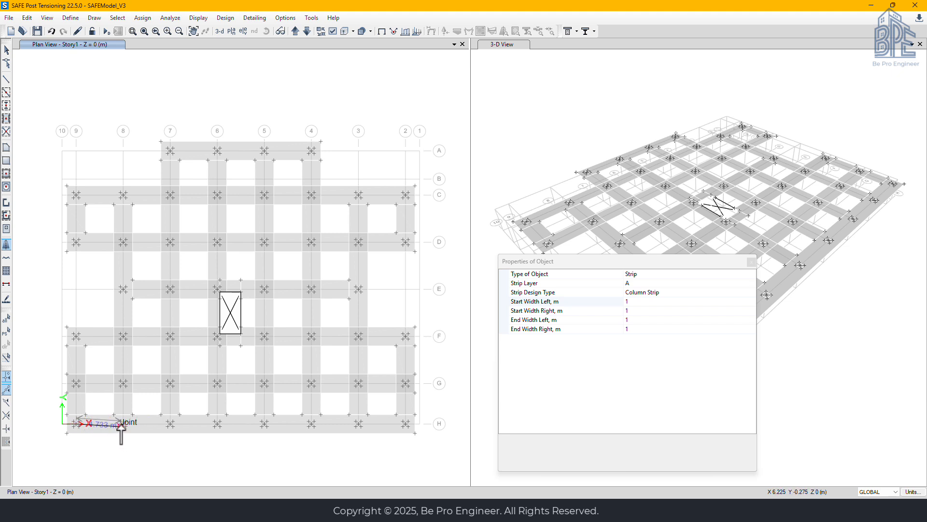
scroll(122, 425, "up", 3)
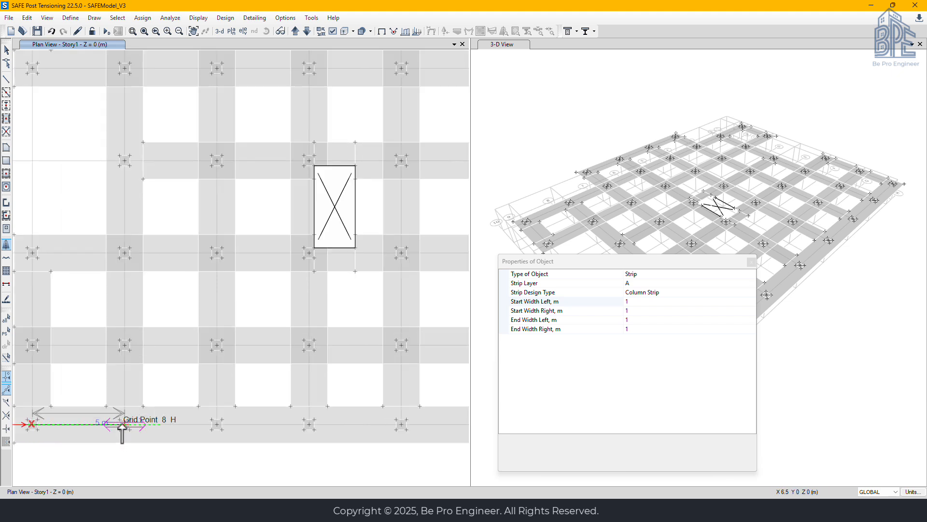
left_click(124, 424)
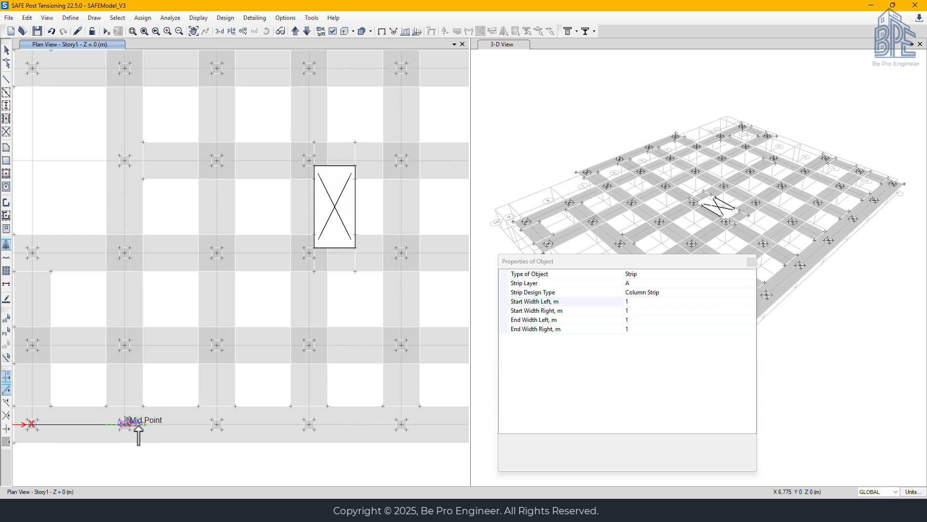
left_click(216, 424)
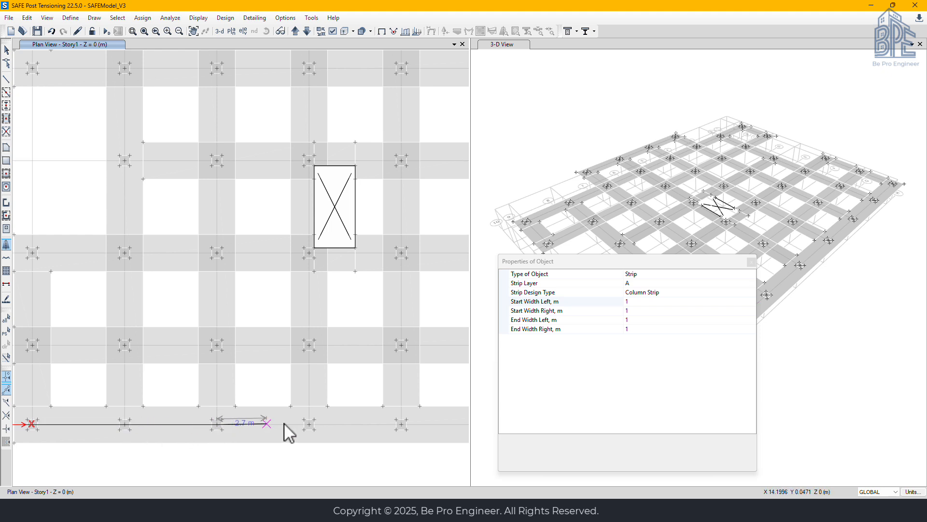
left_click(308, 424)
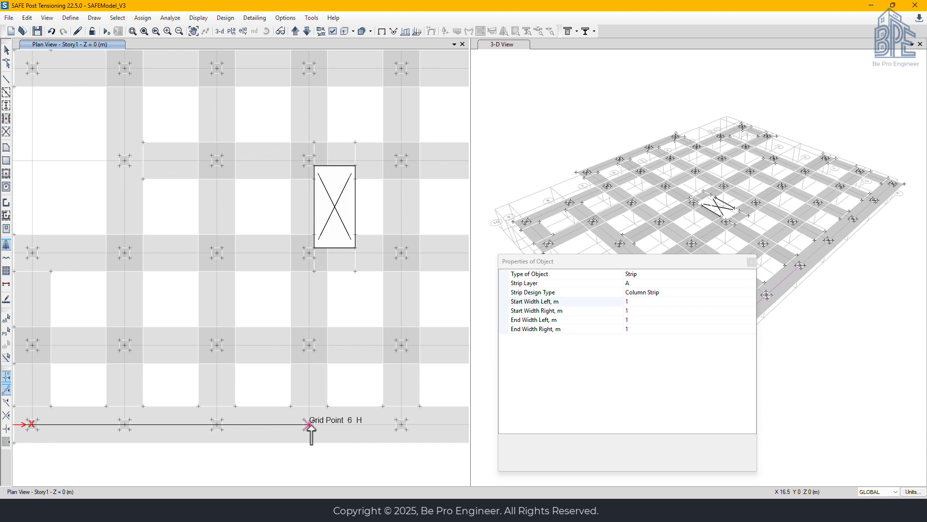
left_click(401, 424)
scroll(366, 389, "up", 4)
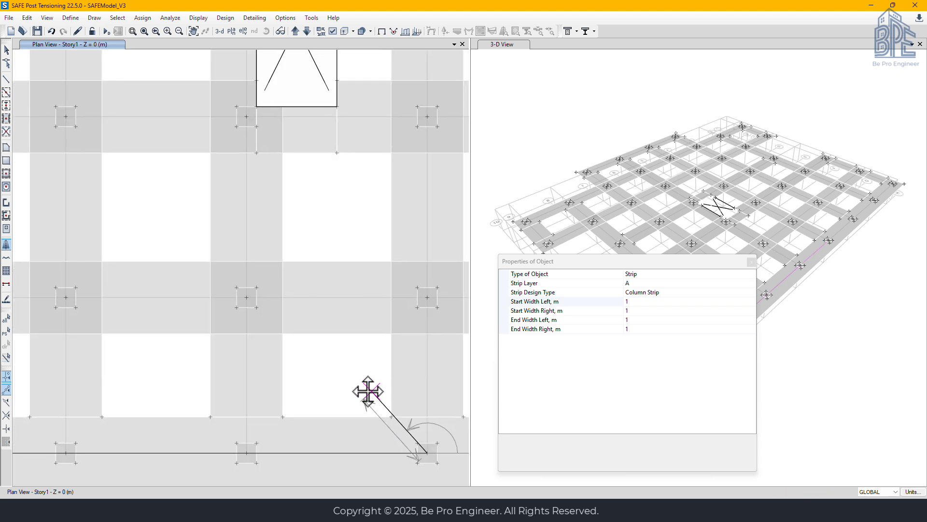
middle_click_drag(355, 343, 259, 342)
scroll(251, 372, "down", 4)
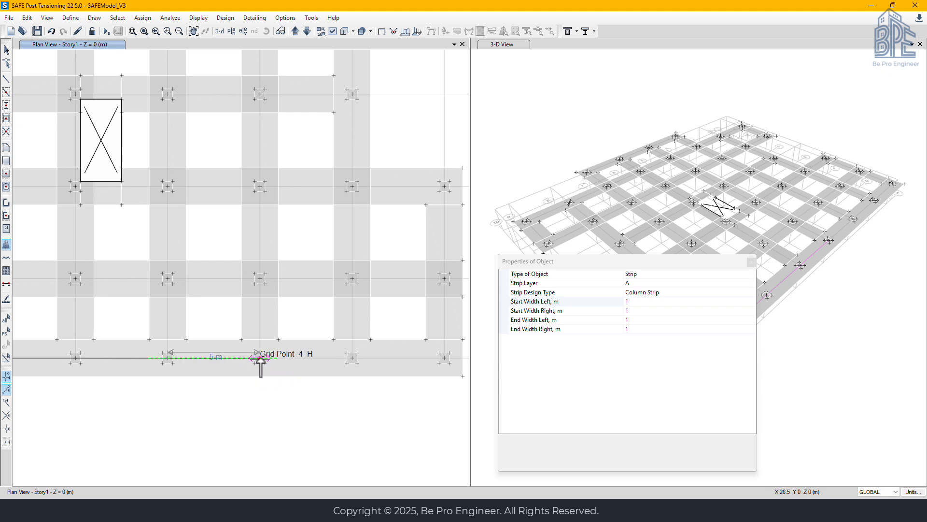
left_click(260, 358)
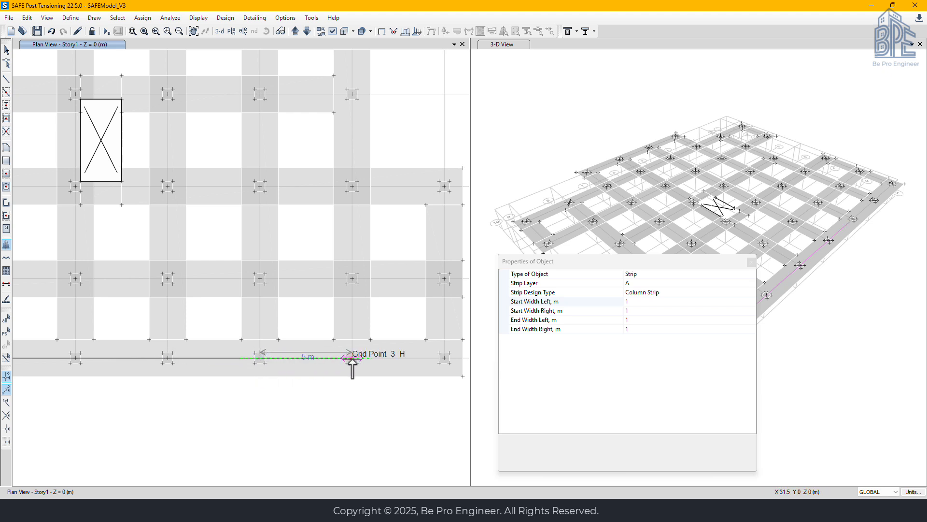
left_click(352, 358)
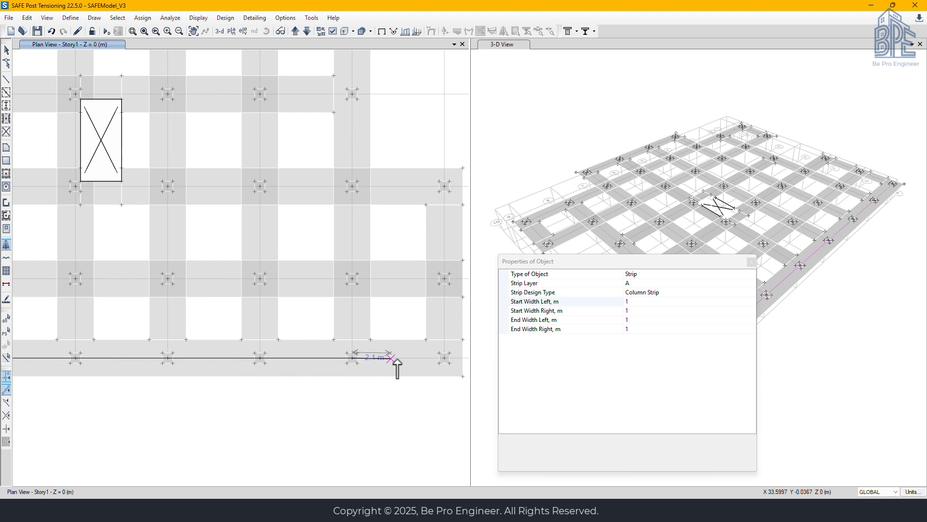
left_click(444, 358)
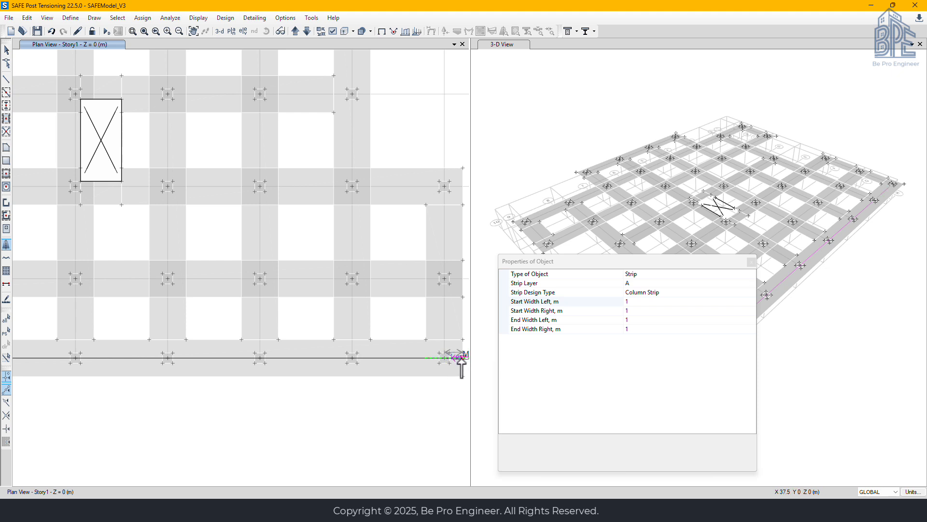
double_click(462, 358)
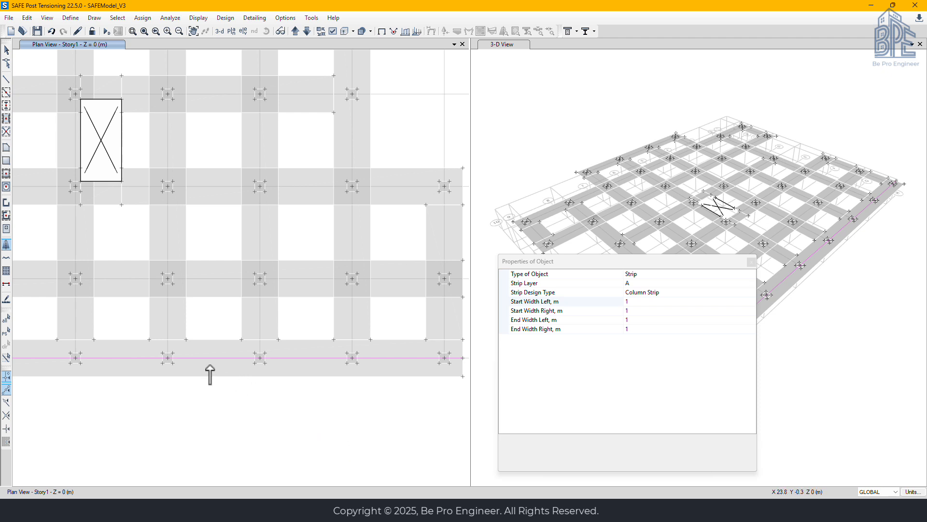
Turn on the display of design strip widths in the plan view
scroll(210, 365, "down", 3)
middle_click_drag(172, 371, 251, 367)
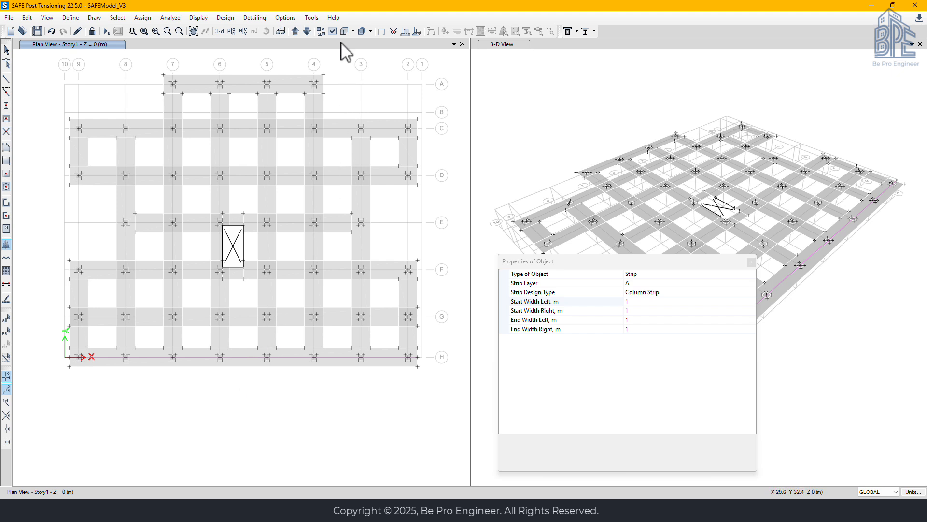
left_click(332, 30)
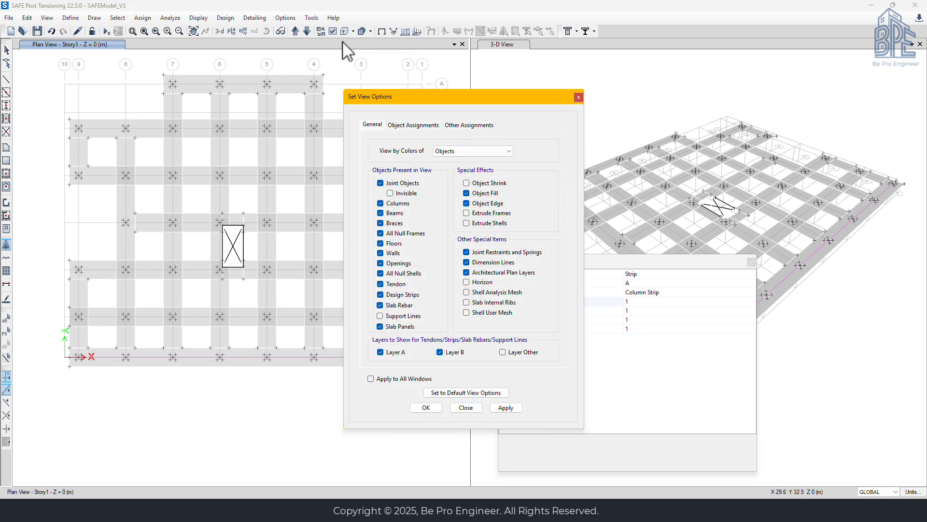
left_click(466, 126)
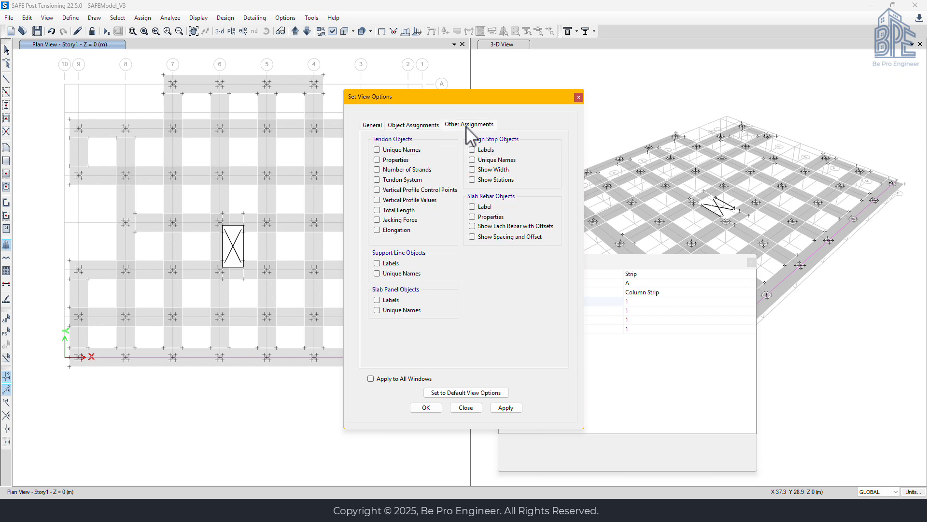
left_click(479, 170)
left_click(426, 407)
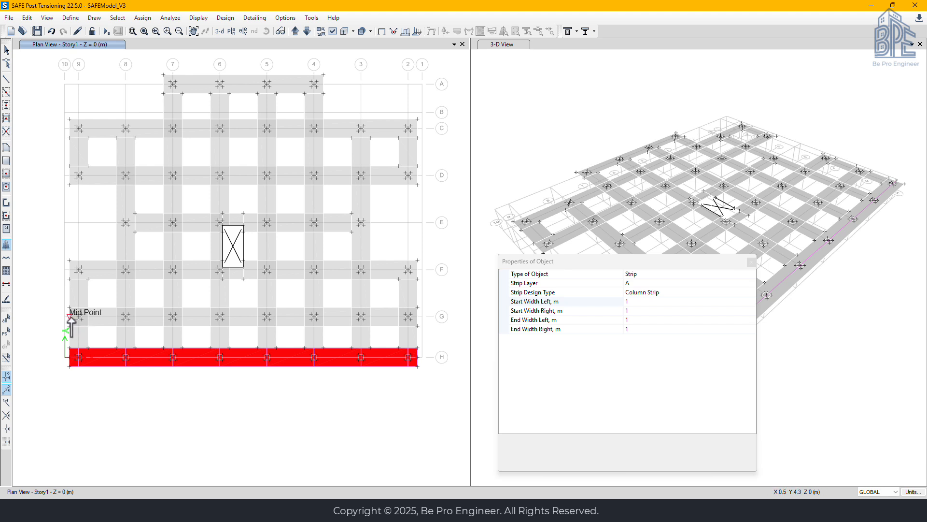
Draw the design strip along grid G from the slab edge midpoint beside grid 9, through the column points, to the edge midpoint beyond grid 2
scroll(70, 322, "up", 2)
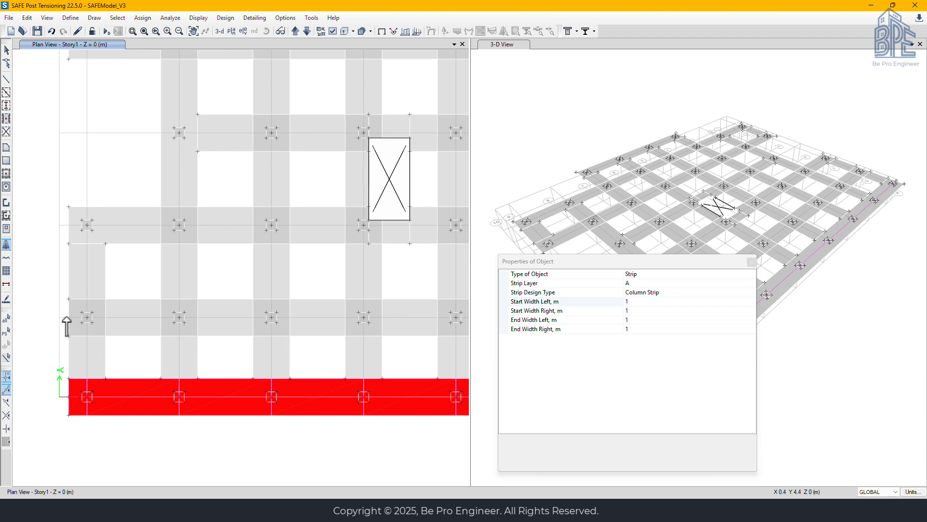
left_click(69, 316)
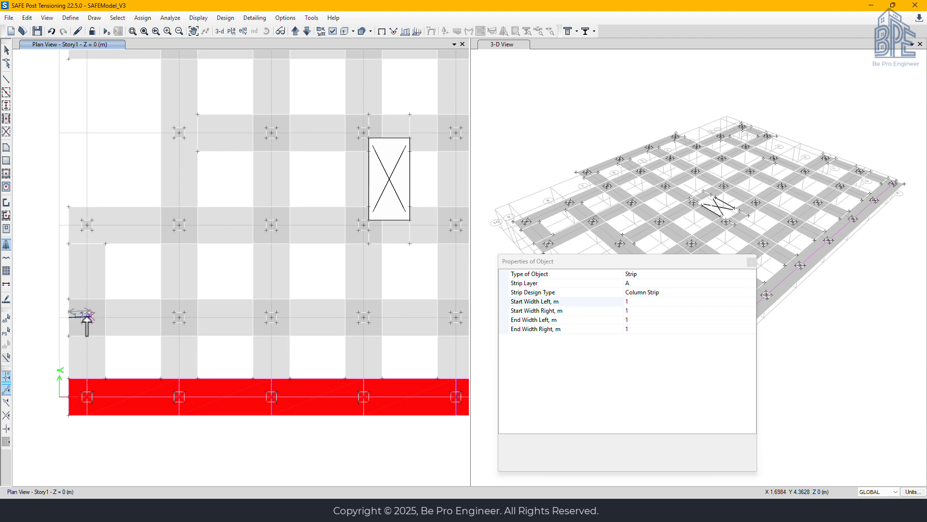
left_click(178, 318)
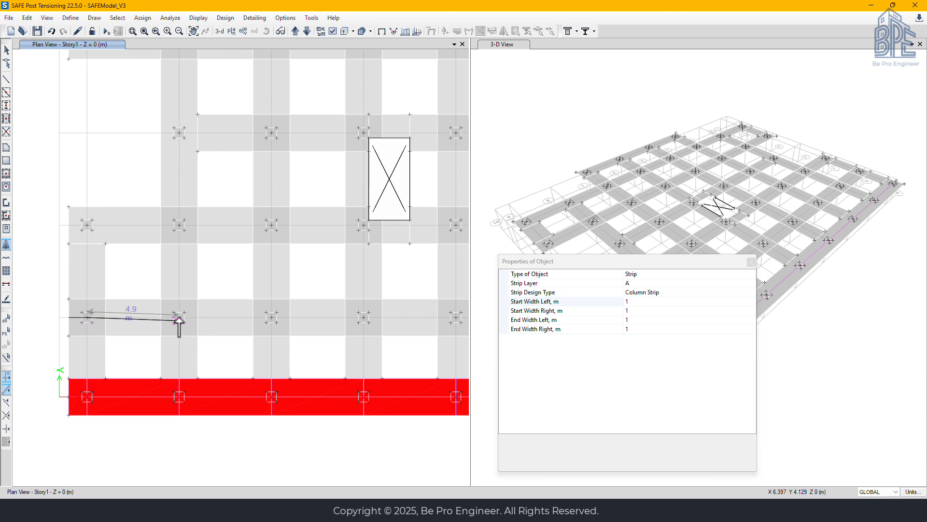
left_click(271, 318)
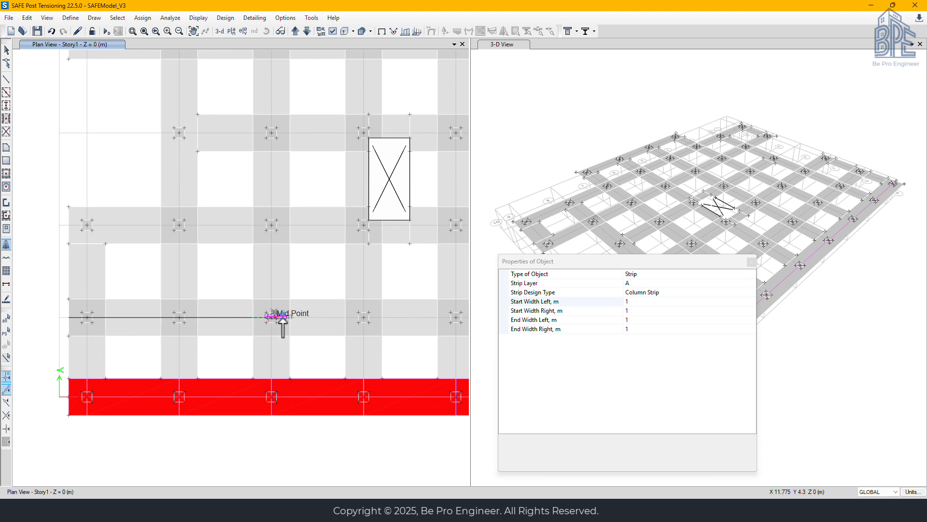
left_click(363, 318)
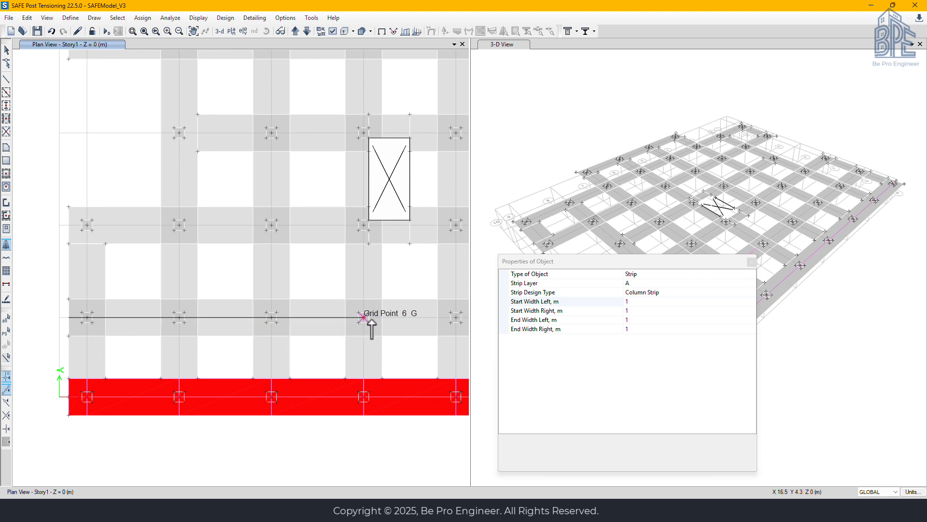
middle_click_drag(385, 327, 109, 307)
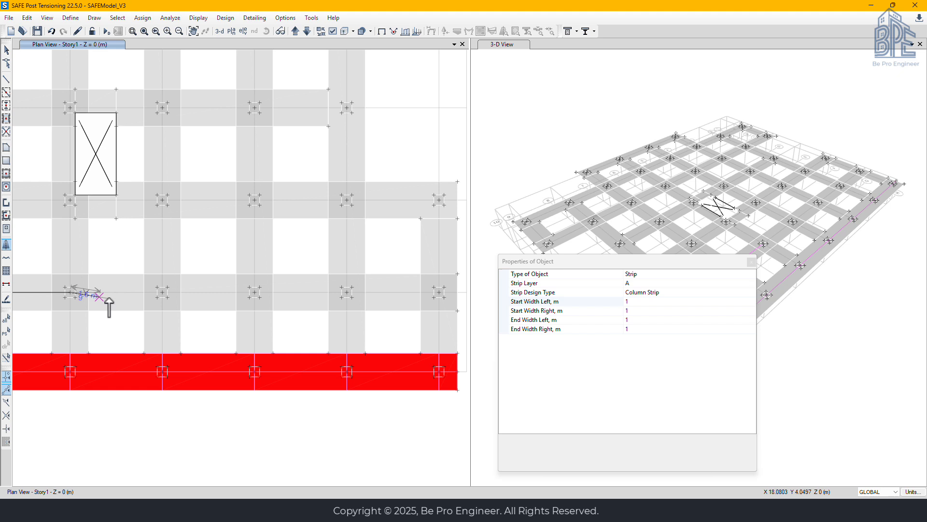
left_click(162, 294)
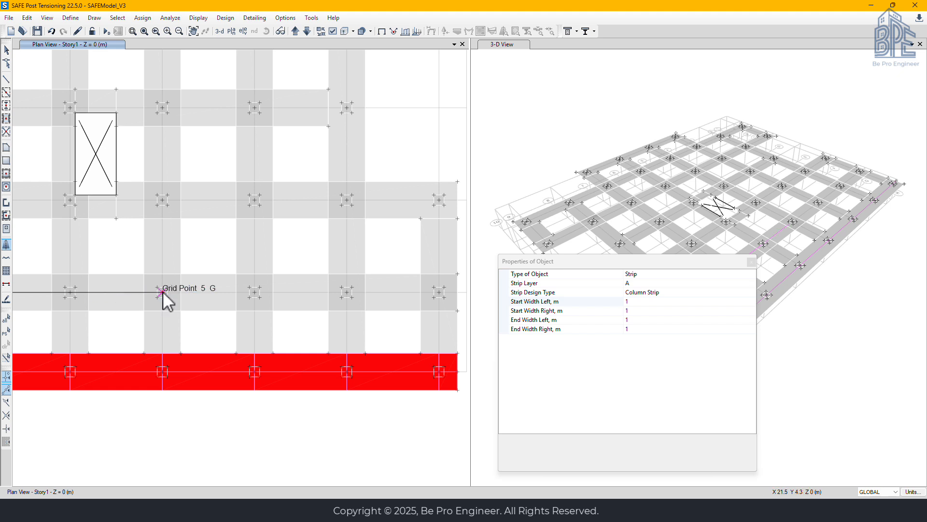
left_click(346, 292)
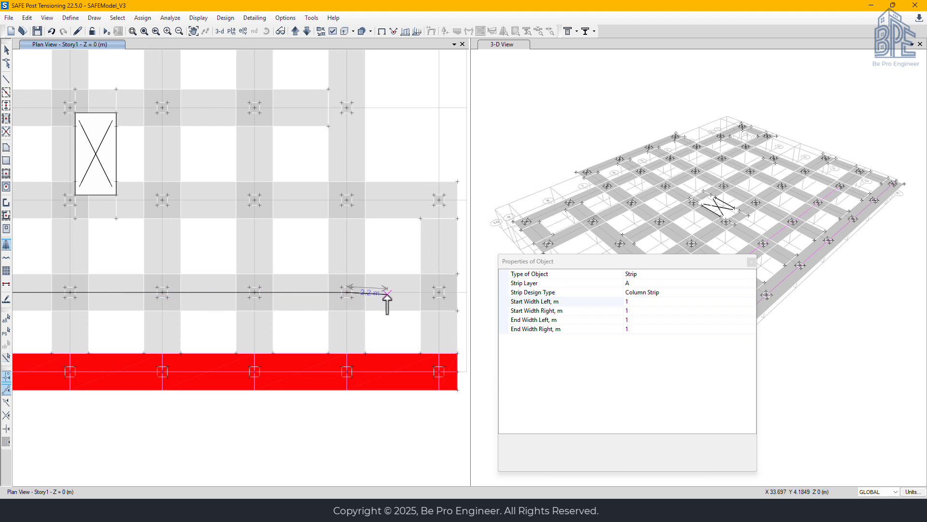
middle_click_drag(385, 303, 193, 291)
scroll(192, 292, "up", 3)
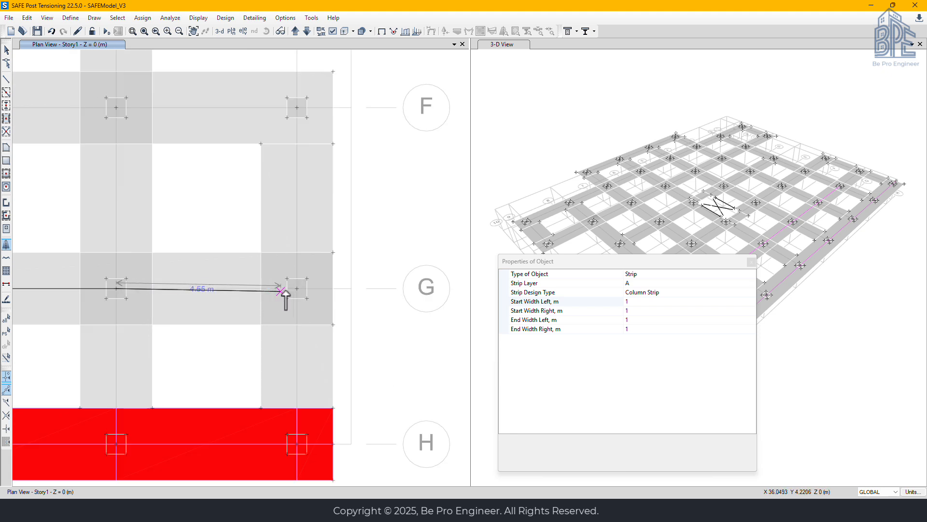
left_click(333, 289)
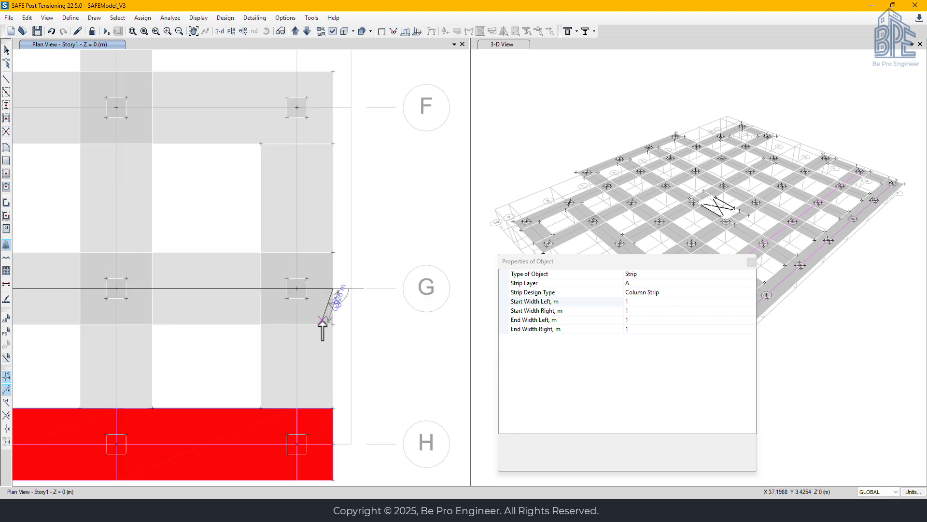
key("Return")
Try to draw the grid F design strip from the slab edge beside grid 9 past grid 6 to below the opening, and undo it
scroll(162, 179, "up", 3)
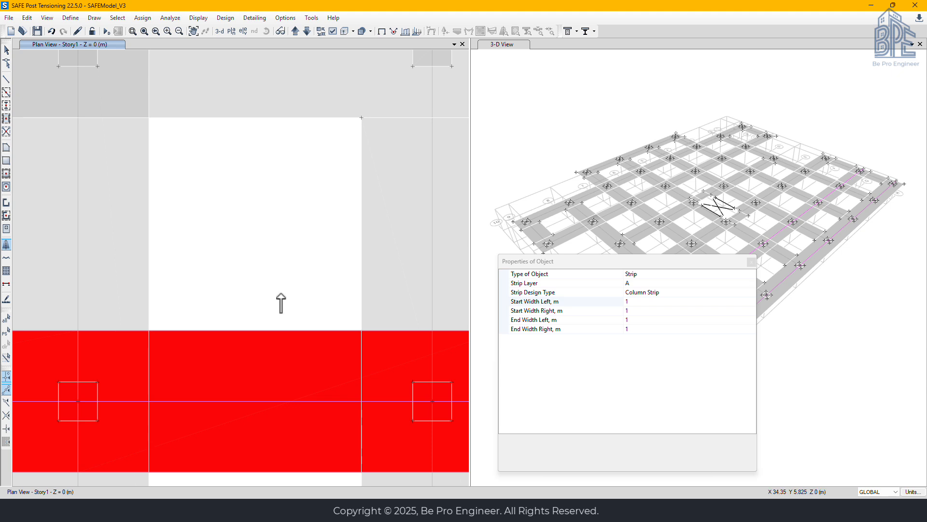
scroll(290, 299, "down", 5)
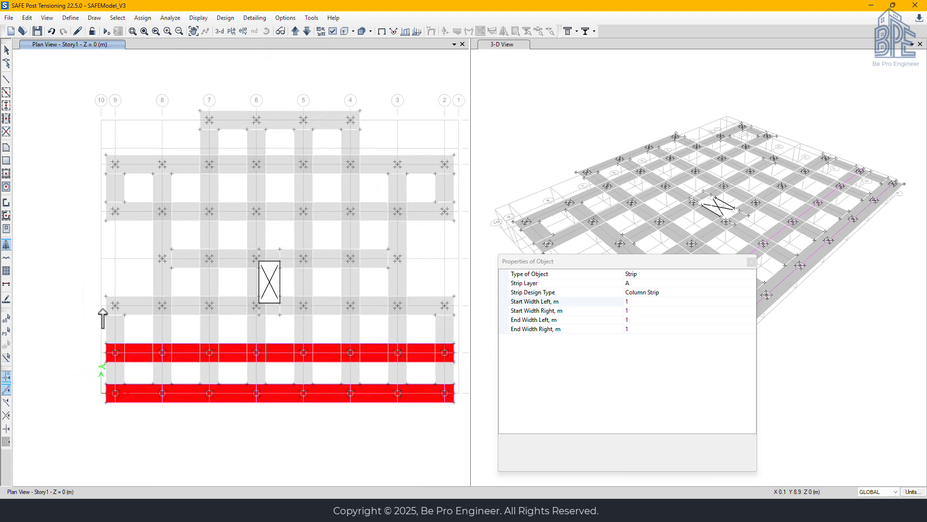
scroll(104, 314, "up", 3)
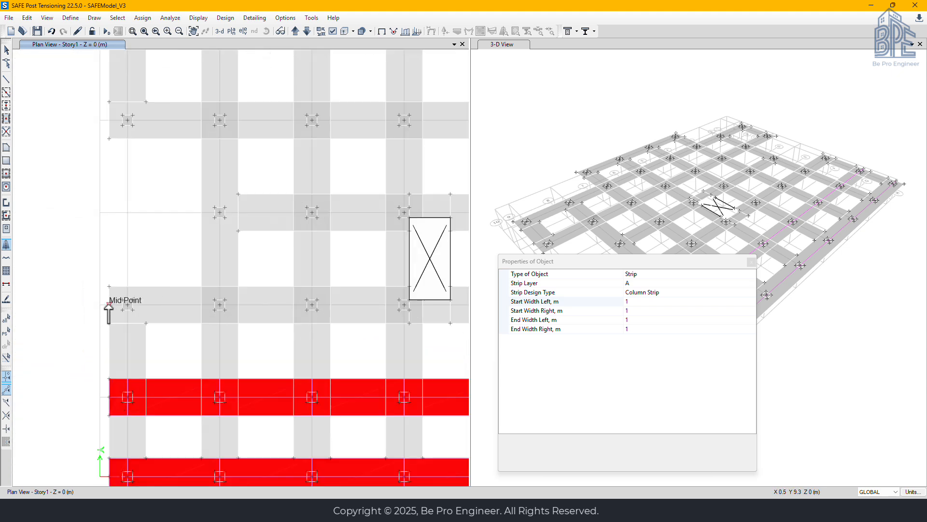
left_click(110, 304)
left_click(220, 305)
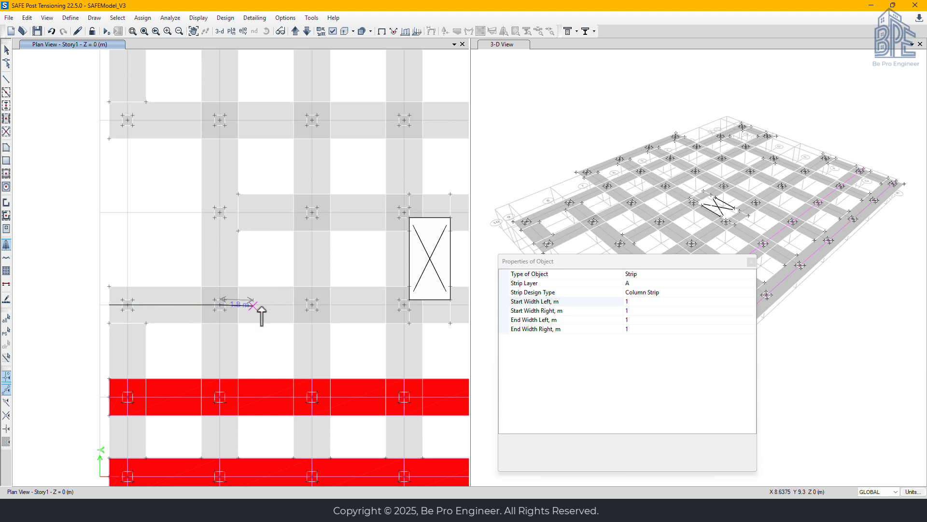
left_click(311, 305)
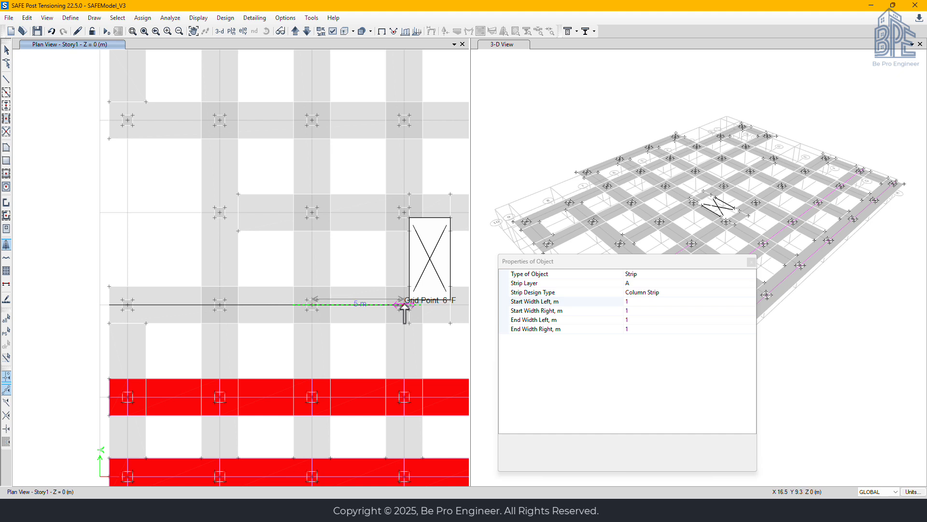
middle_click_drag(408, 305, 248, 300)
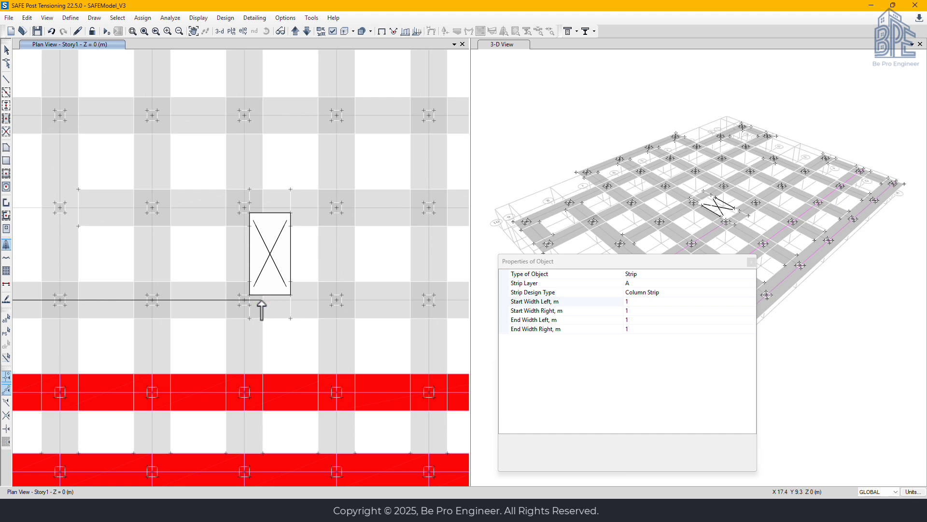
left_click(261, 300)
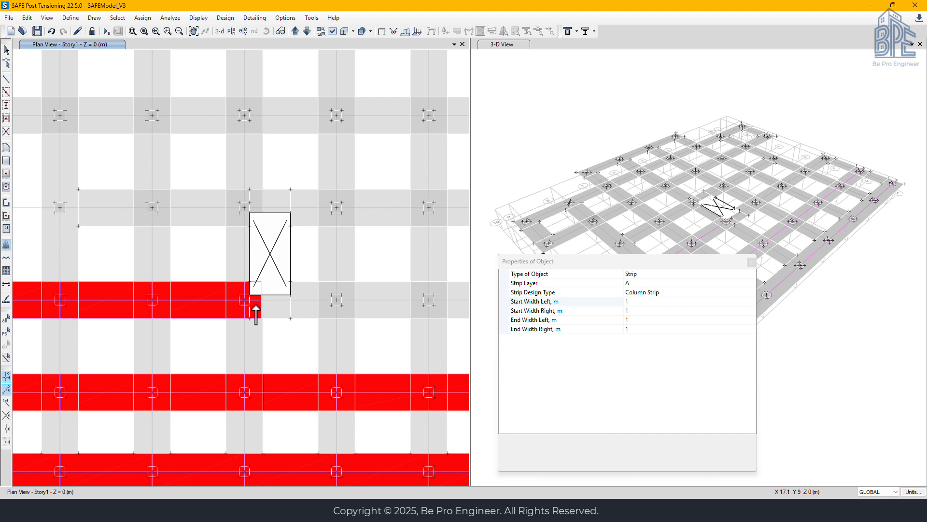
left_click(256, 314)
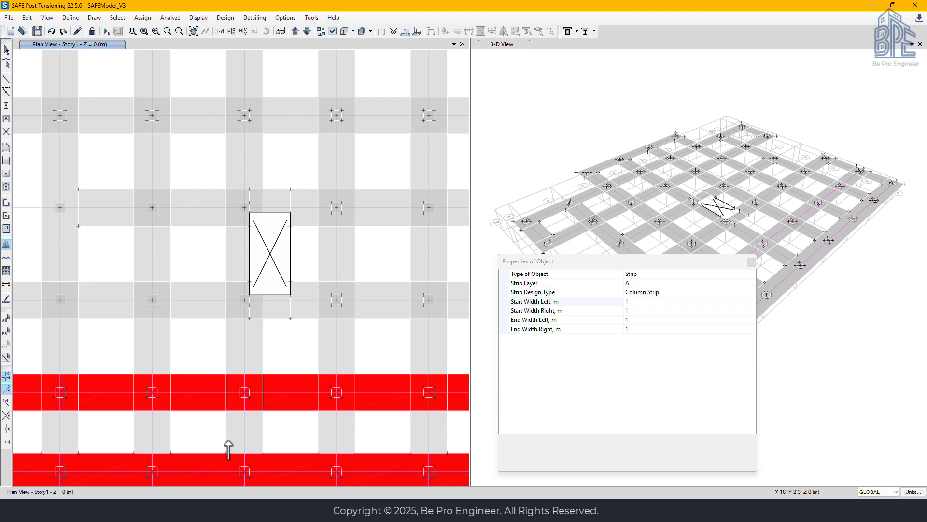
Draw the design strip along grid F from the slab edge midpoint beside grid 9 to the line of the opening's near edge just past grid 6
middle_click_drag(161, 333, 234, 352)
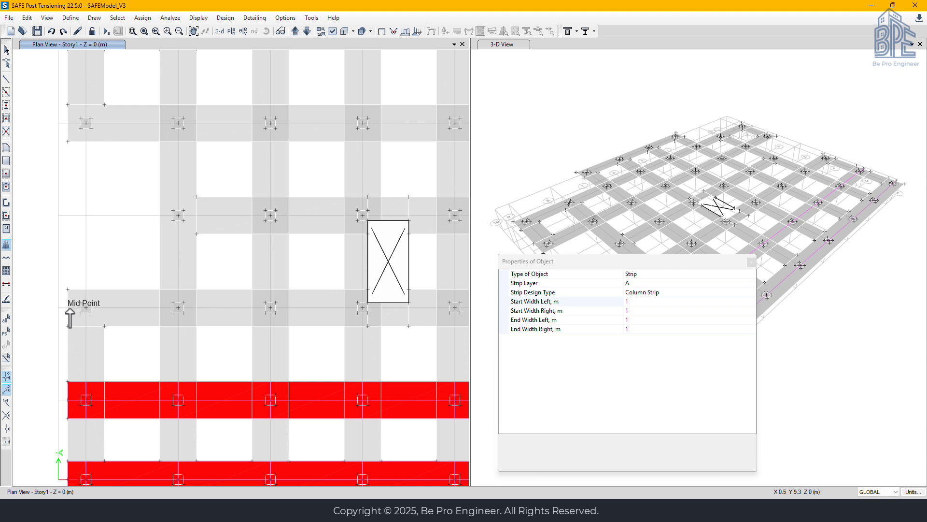
left_click(68, 308)
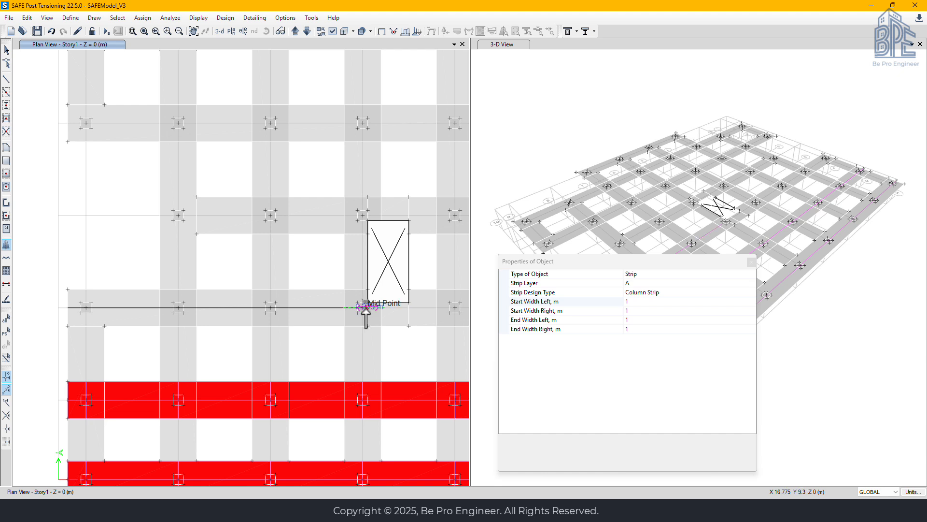
scroll(365, 309, "up", 4)
scroll(367, 312, "up", 2)
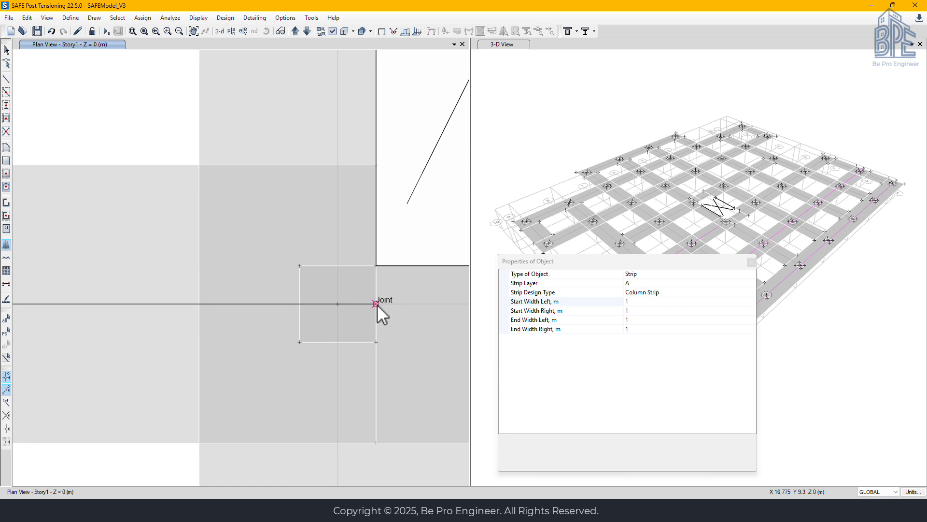
double_click(377, 304)
Draw a second grid F design strip from the midpoint in line with the opening's far edge, through the column points, to the slab edge beyond grid 2
middle_click_drag(393, 348, 103, 321)
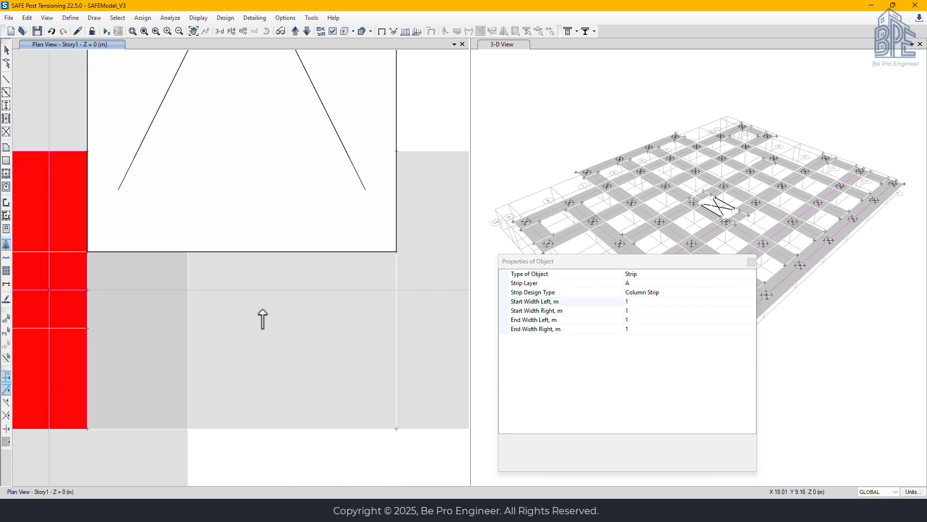
middle_click_drag(317, 317, 119, 321)
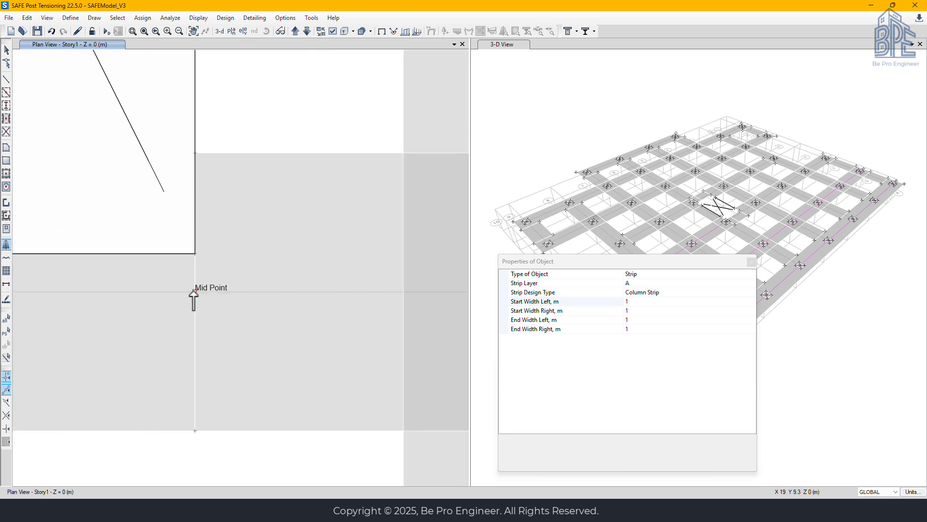
scroll(219, 296, "down", 2)
middle_click_drag(270, 296, 128, 311)
scroll(126, 310, "down", 2)
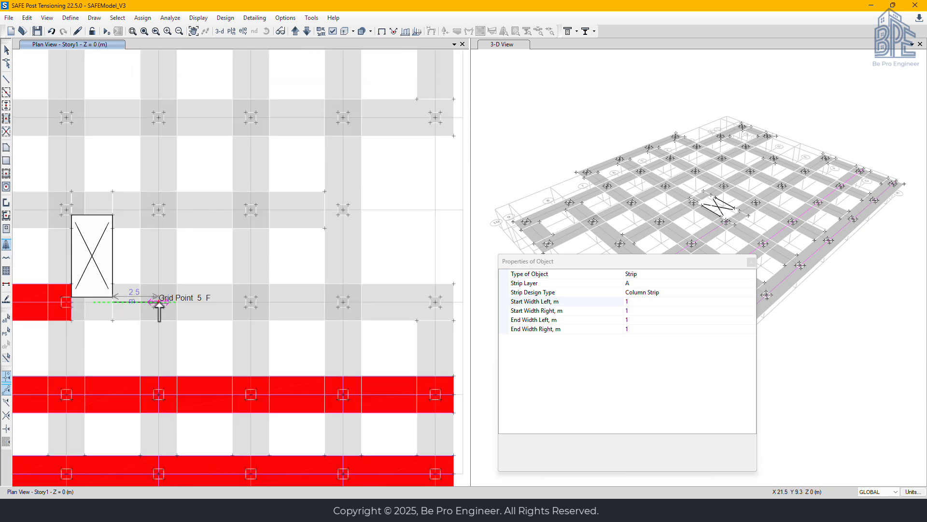
left_click(250, 302)
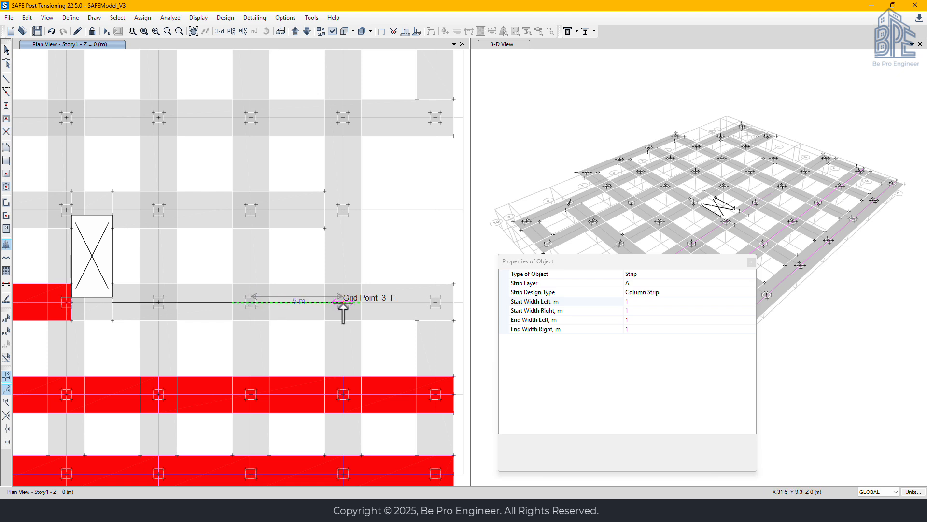
left_click(343, 302)
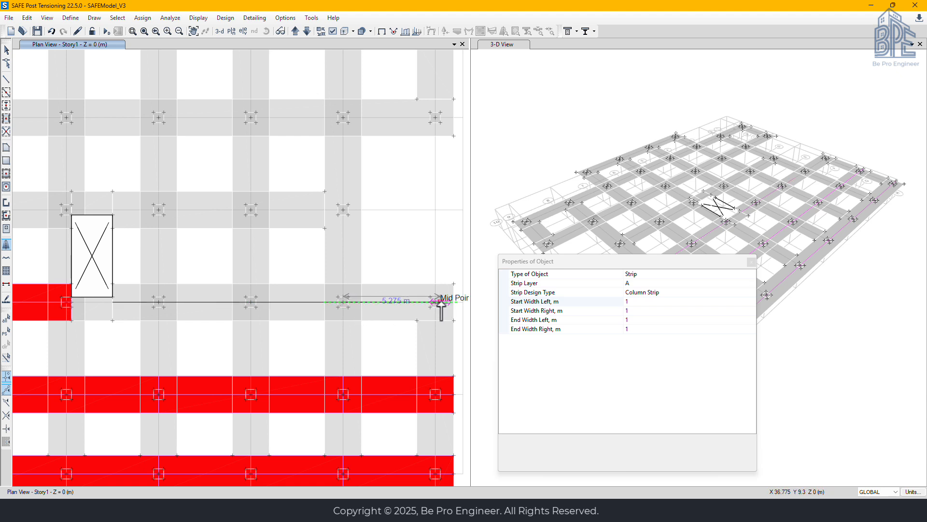
double_click(455, 302)
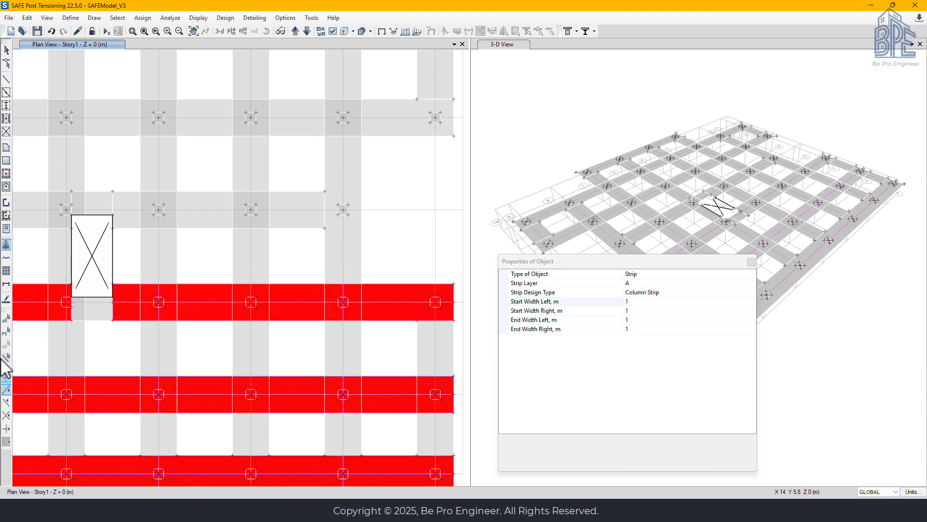
Draw the design strip along grid E from grid 8 through grids 7 and 6 to the opening's near edge, and leave the drawing command
middle_click_drag(57, 346, 174, 370)
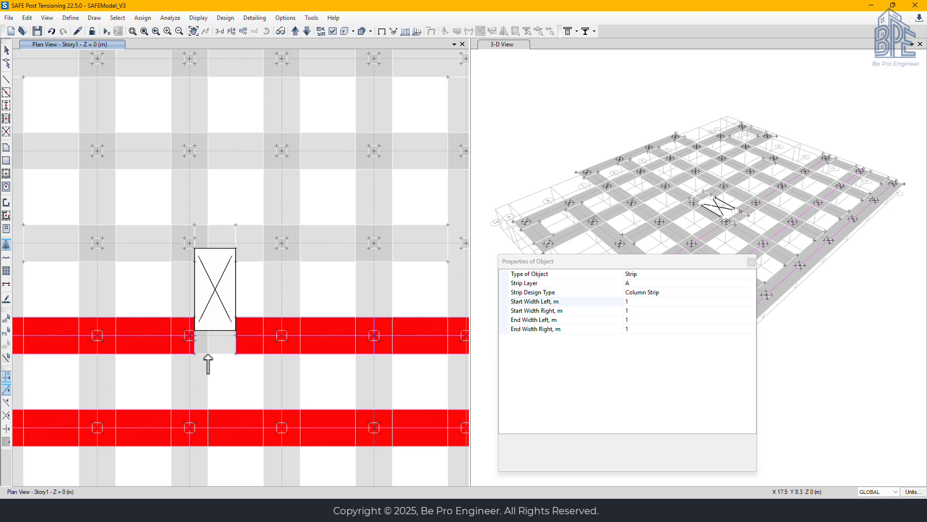
middle_click_drag(130, 275, 275, 311)
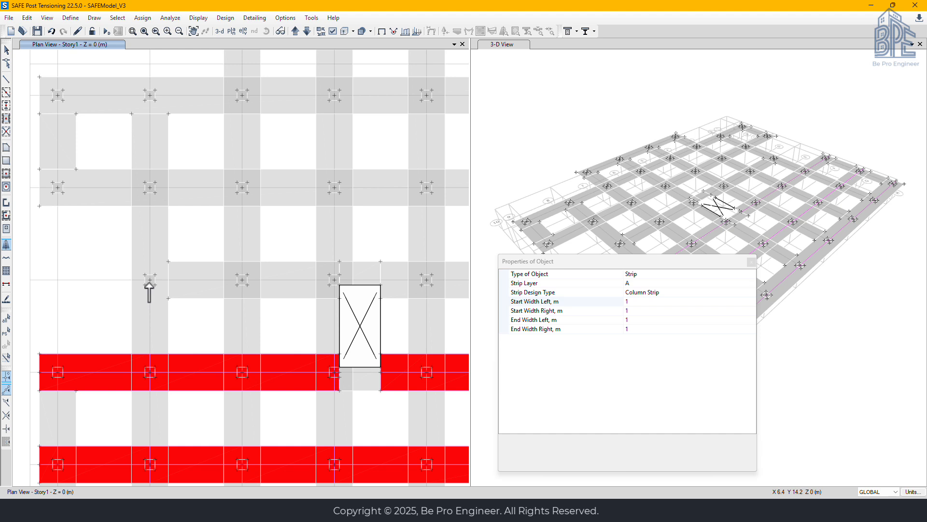
left_click(149, 281)
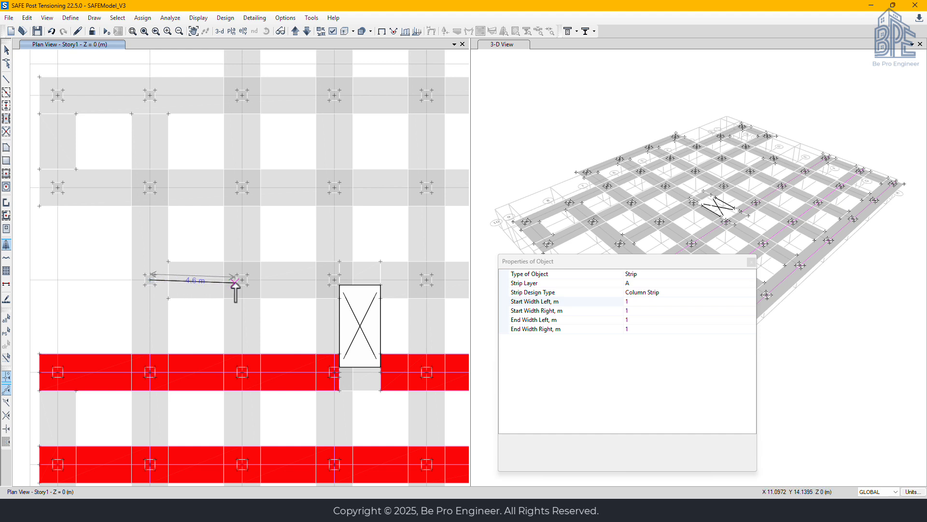
left_click(241, 279)
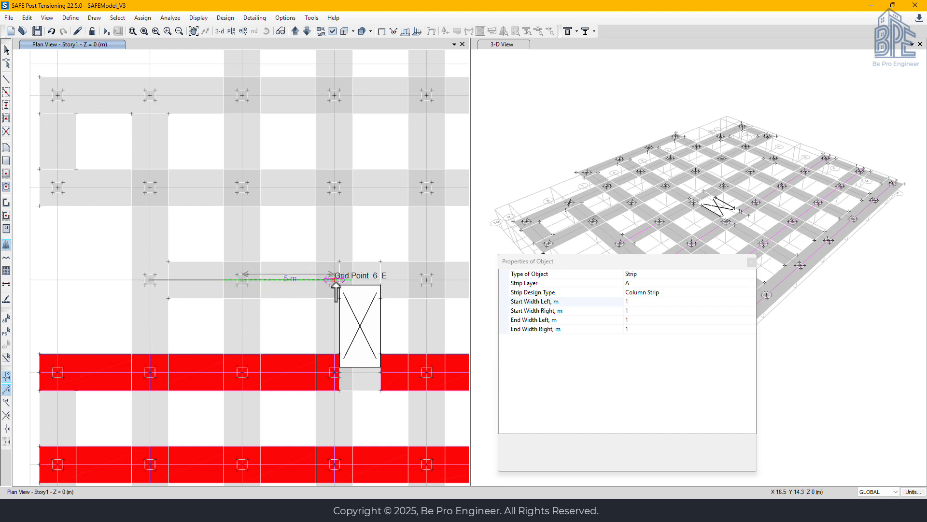
scroll(336, 284, "up", 5)
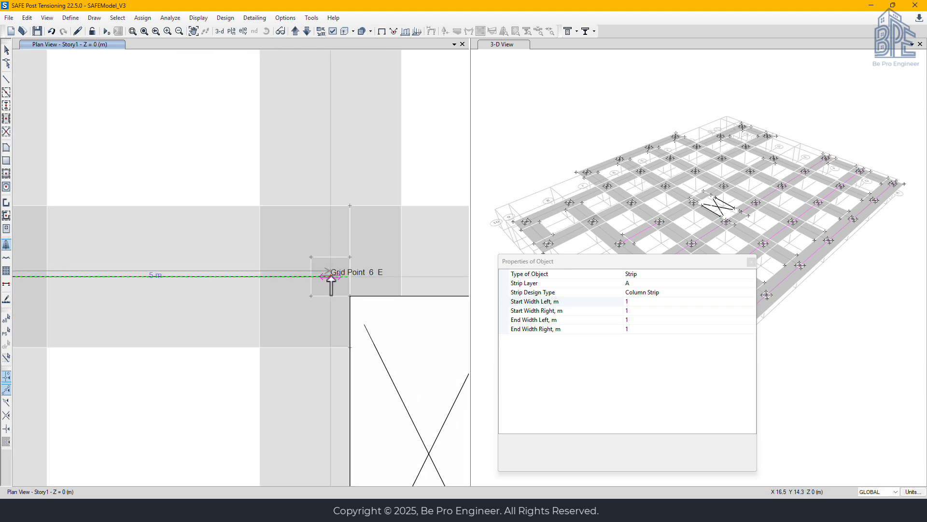
left_click(331, 276)
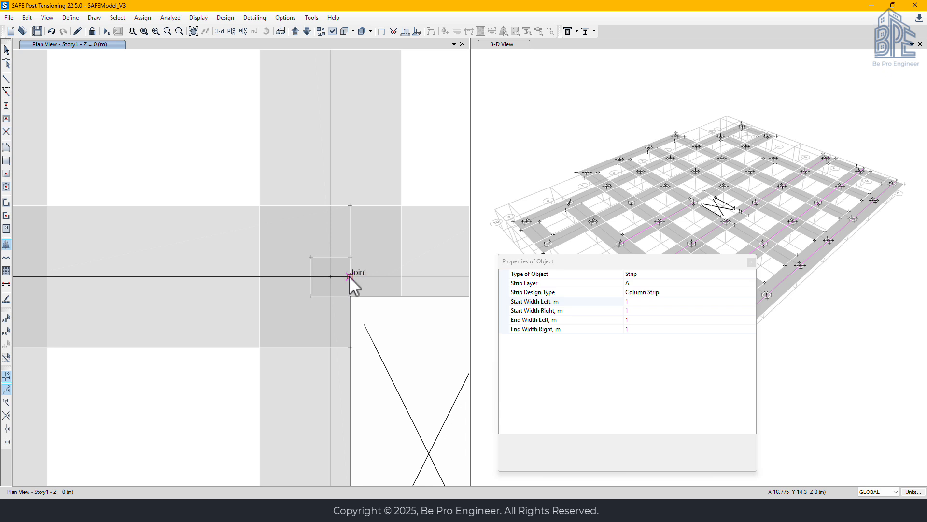
double_click(348, 277)
scroll(353, 303, "down", 5)
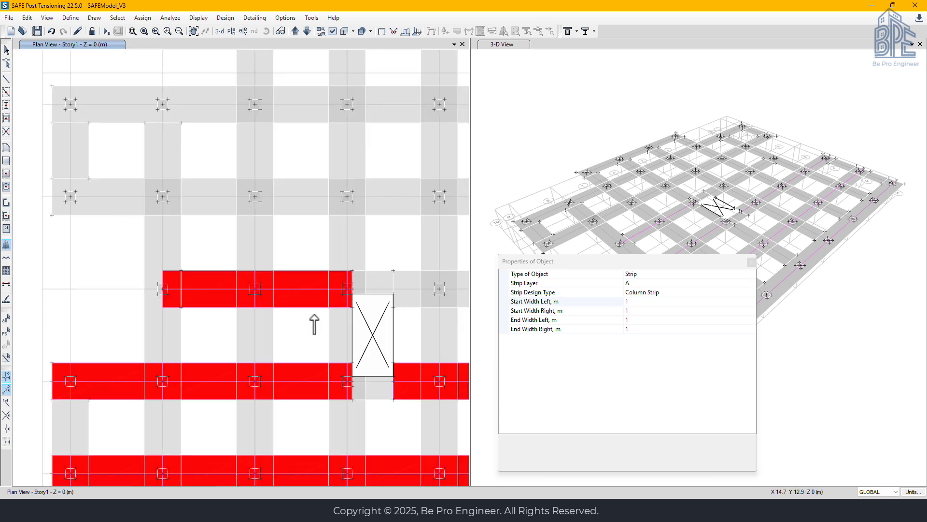
key("Escape")
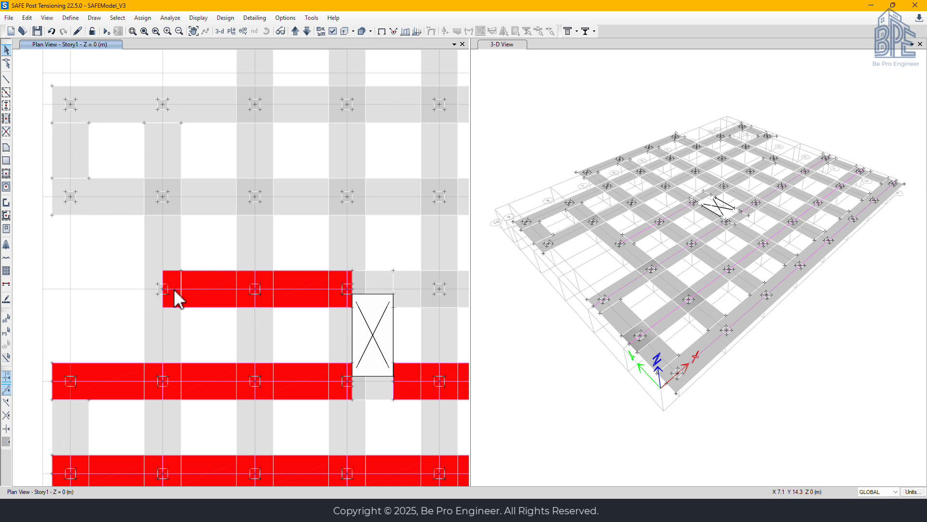
Extend the grid E design strip from its end at the grid 8 column to the slab edge using Extend Frame/Tendon/Strip Objects
scroll(173, 289, "up", 2)
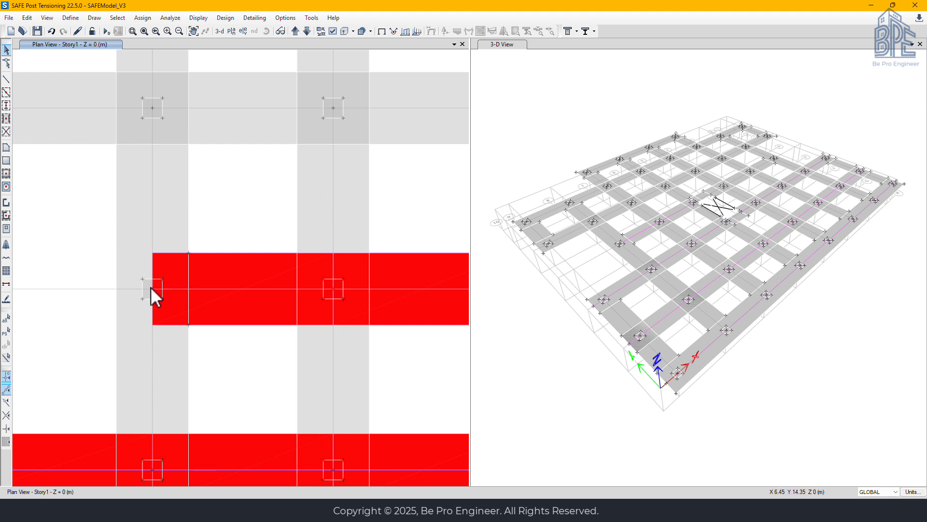
left_click(153, 288)
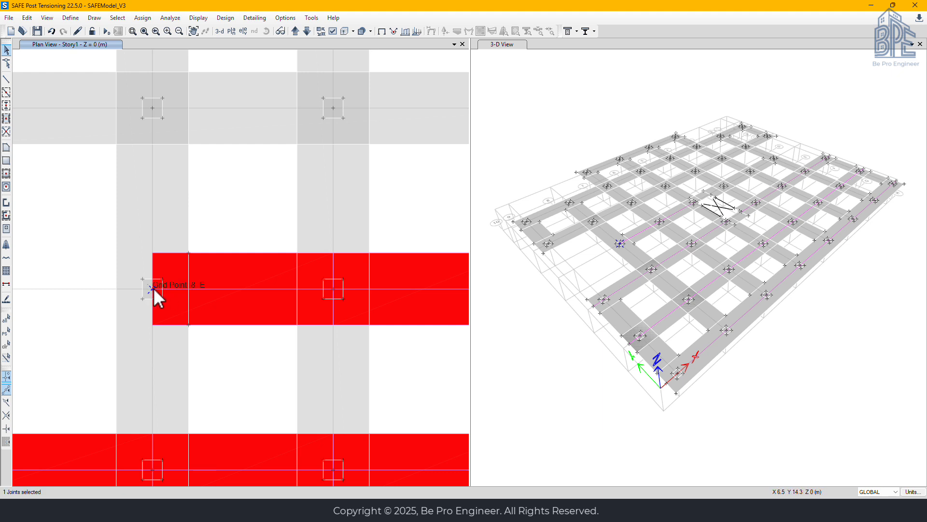
left_click(179, 288)
left_click(116, 285)
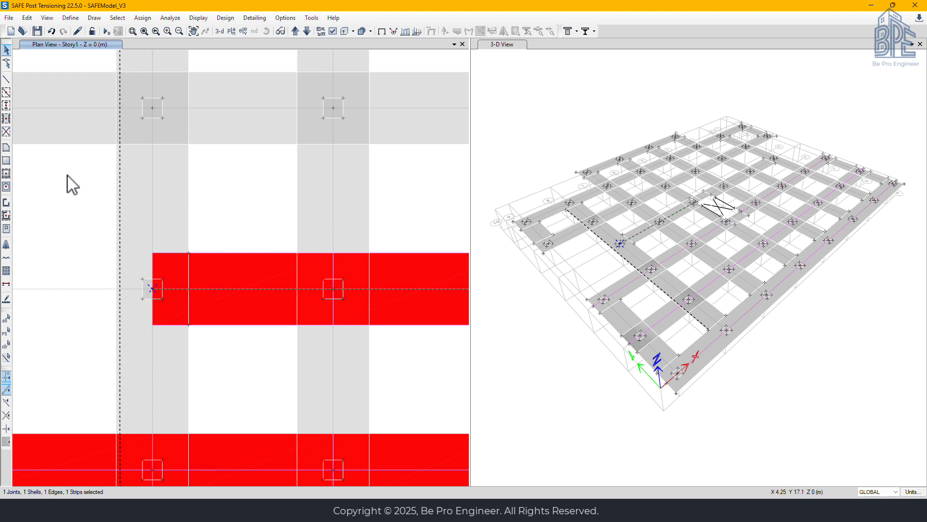
left_click(27, 17)
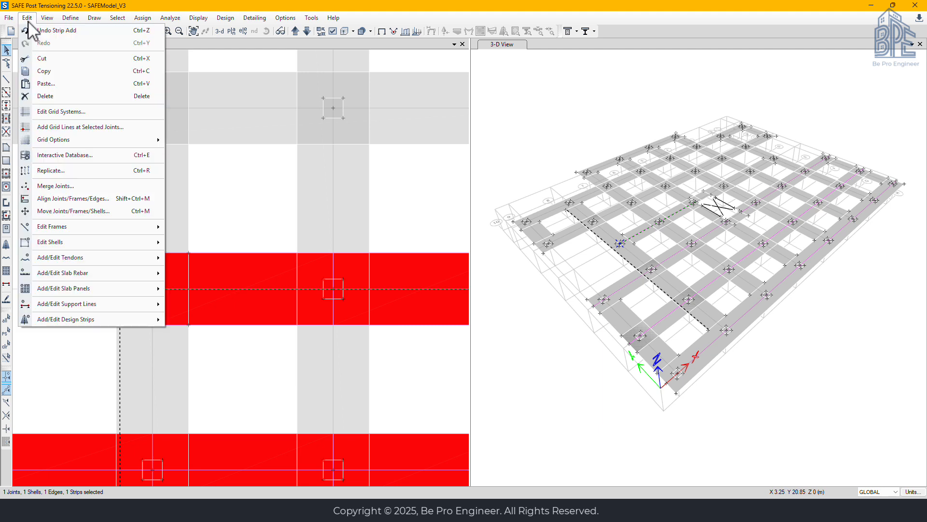
left_click(59, 201)
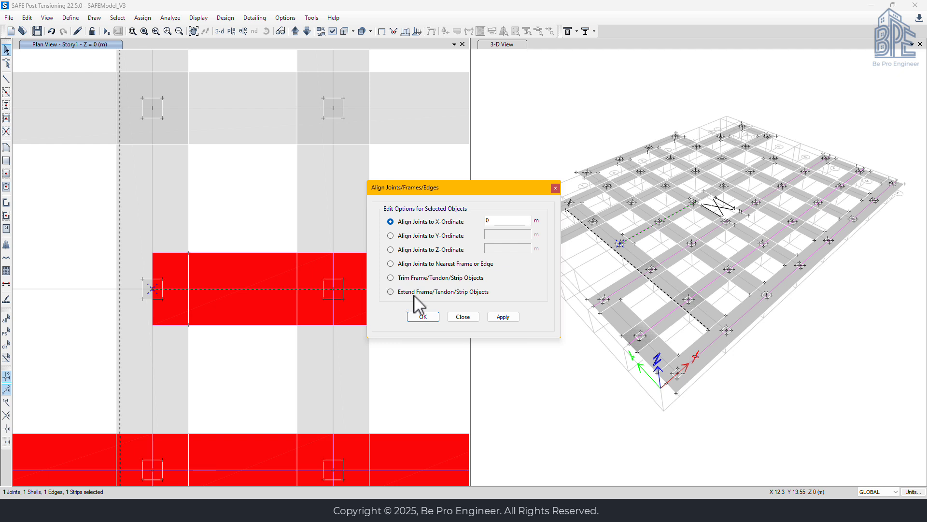
left_click(391, 291)
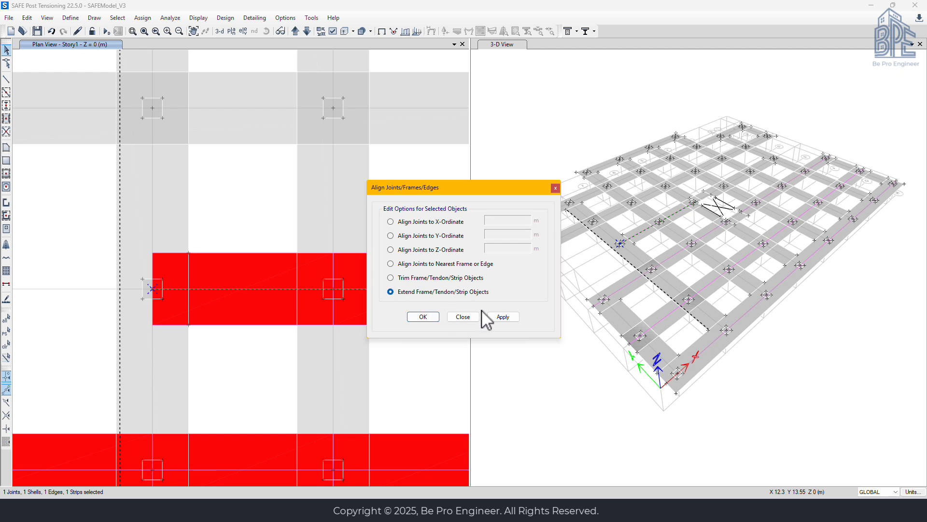
left_click(503, 317)
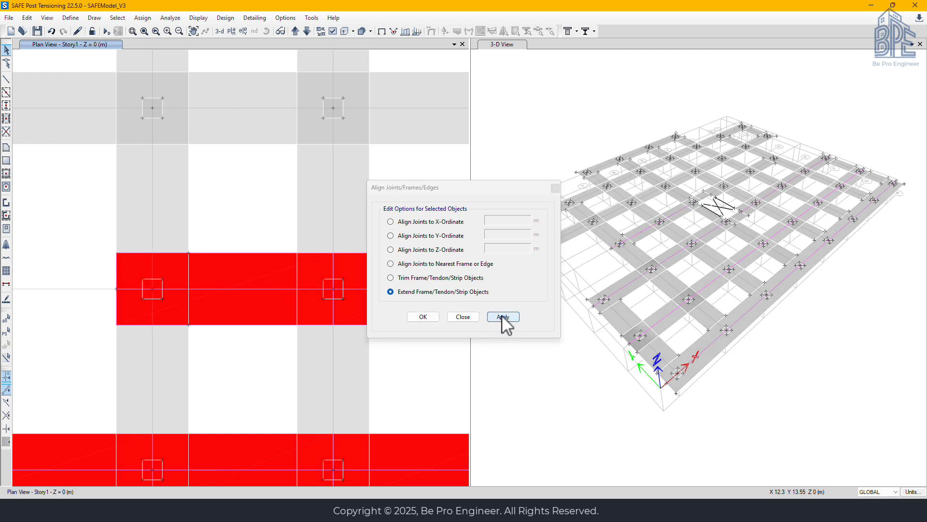
left_click(433, 318)
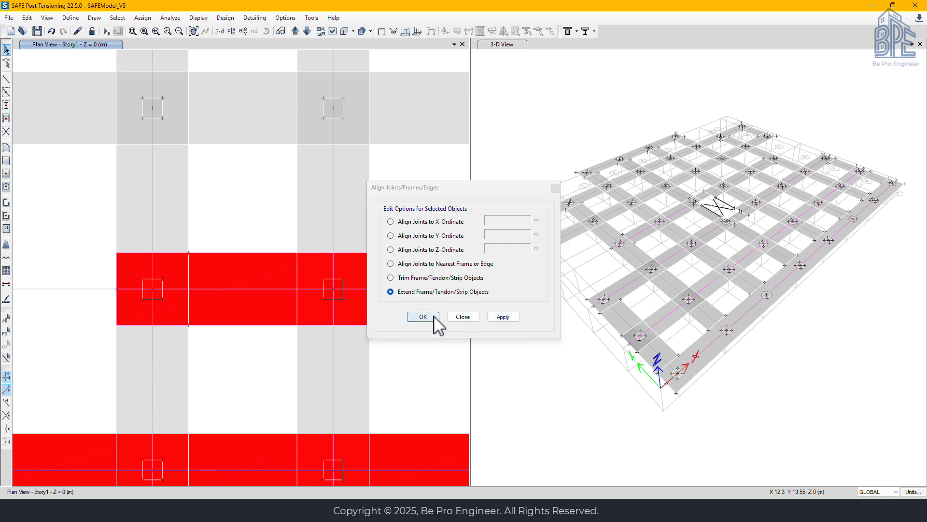
Draw a second grid E design strip from the opening's far edge through grids 5 and 3 to the midpoint of the grid 3 column's outer face
left_click(6, 244)
left_click(318, 324)
middle_click_drag(352, 319, 76, 295)
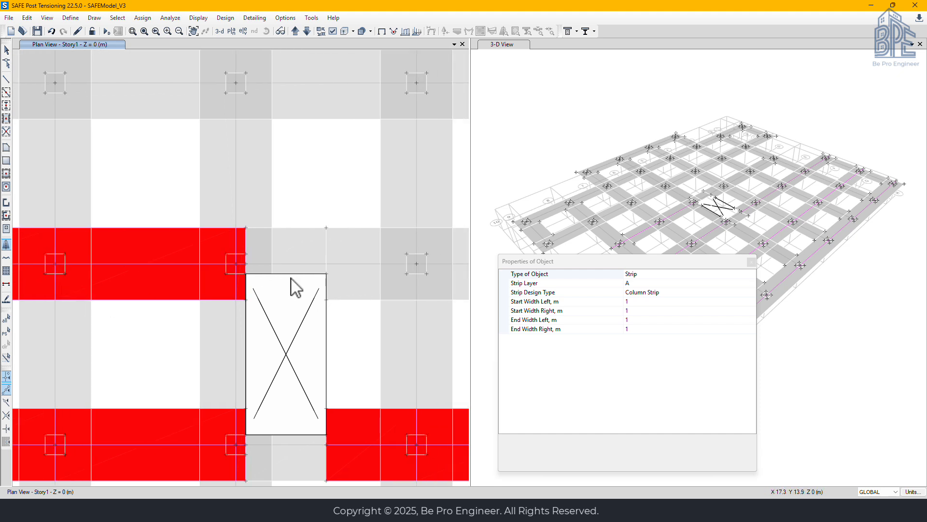
middle_click_drag(328, 280, 193, 279)
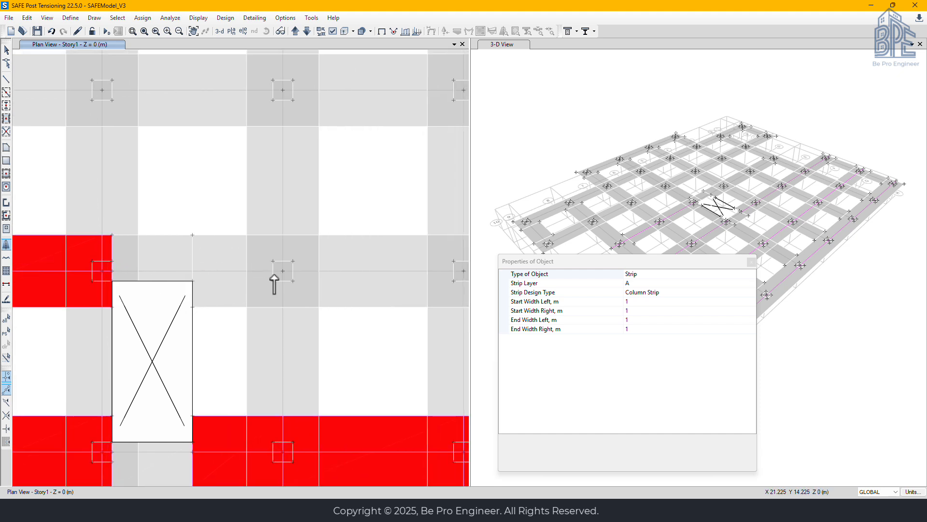
left_click(193, 272)
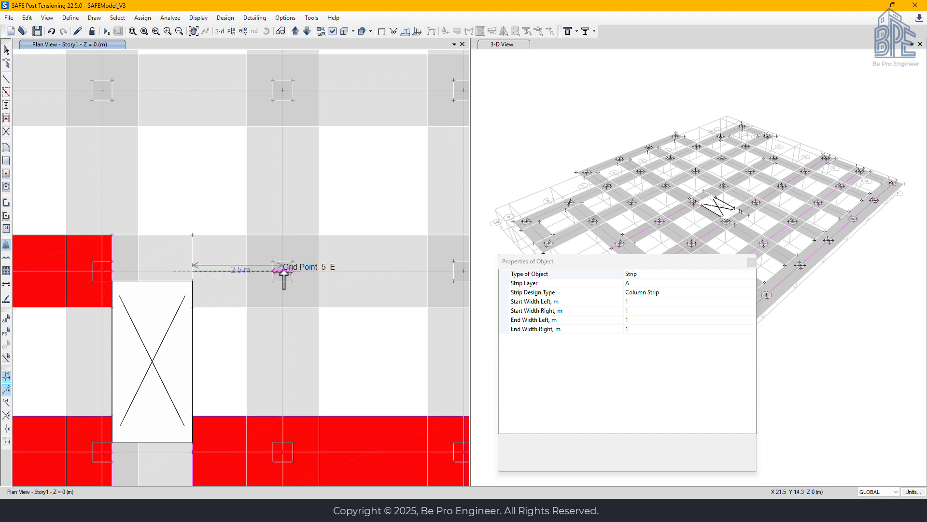
left_click(283, 271)
middle_click_drag(400, 268, 179, 275)
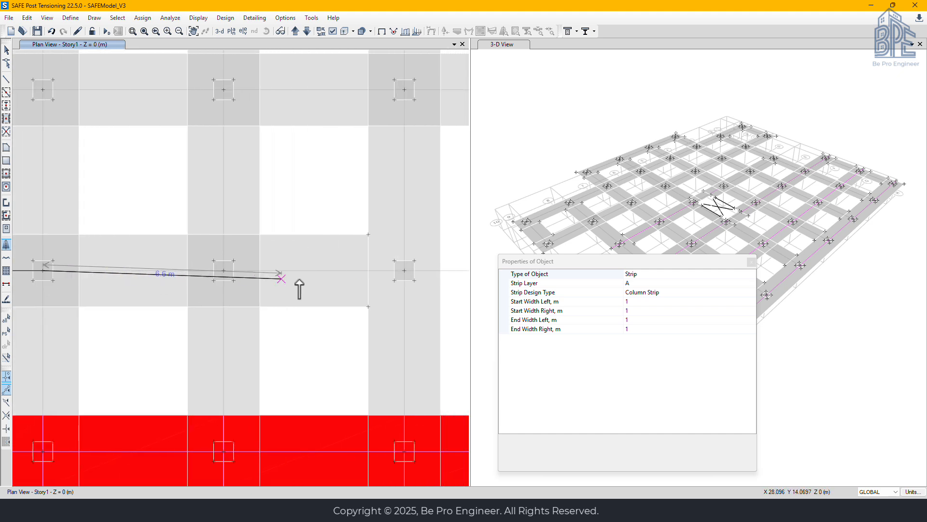
left_click(405, 270)
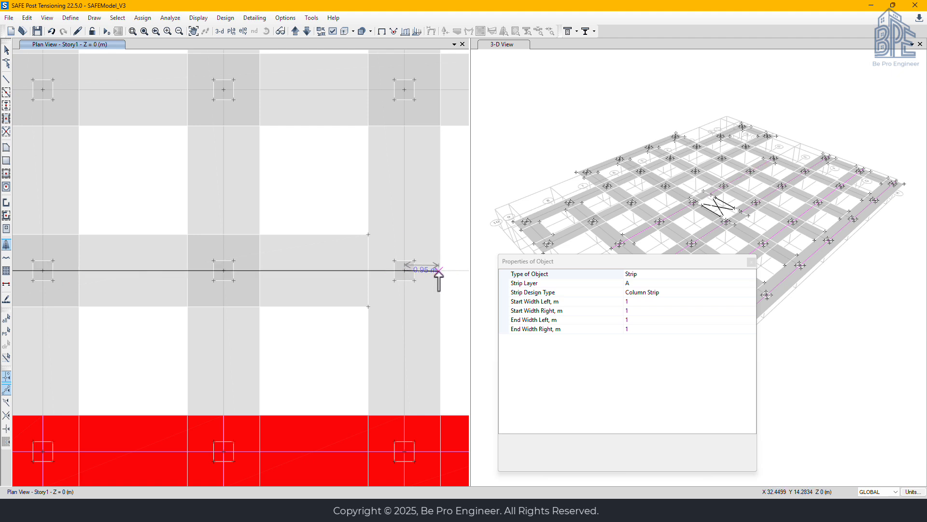
scroll(442, 271, "up", 3)
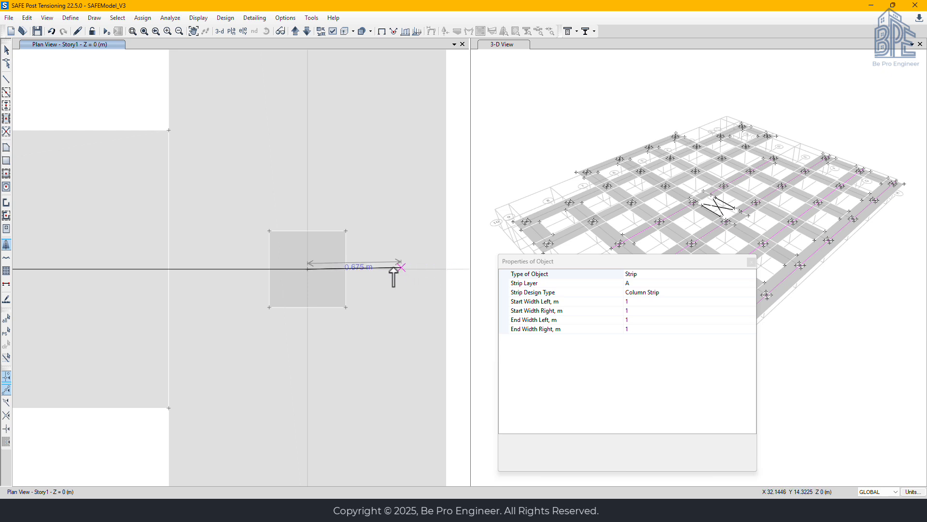
left_click(346, 269)
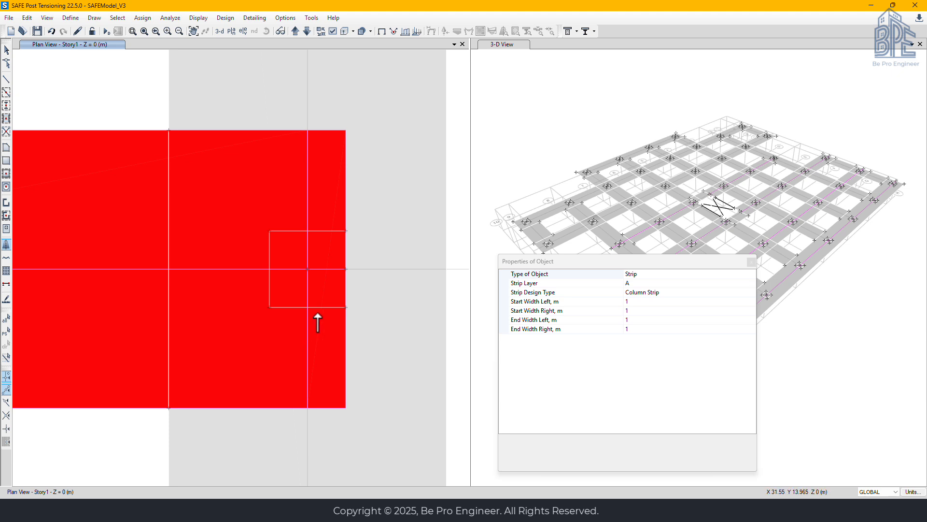
key("Escape")
Extend the second grid E design strip from the grid 3 column face to the slab edge
left_click(334, 268)
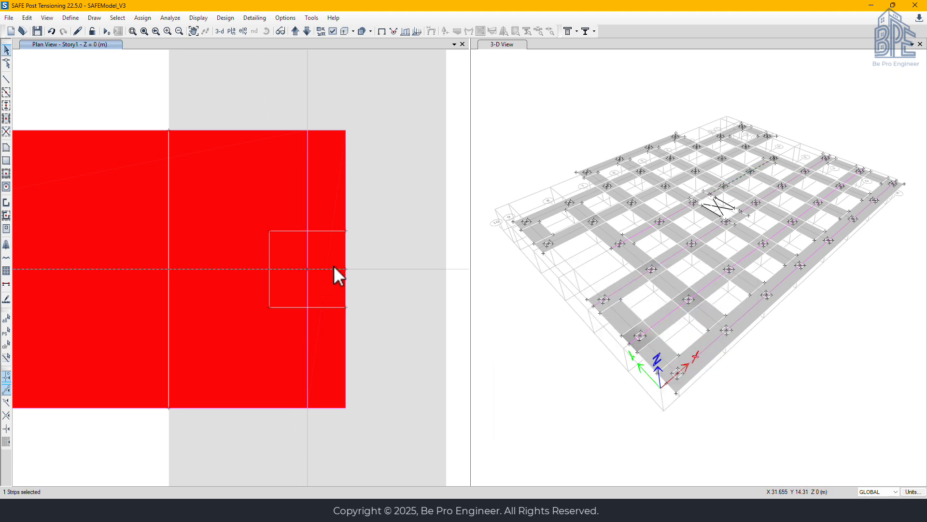
left_click(345, 268)
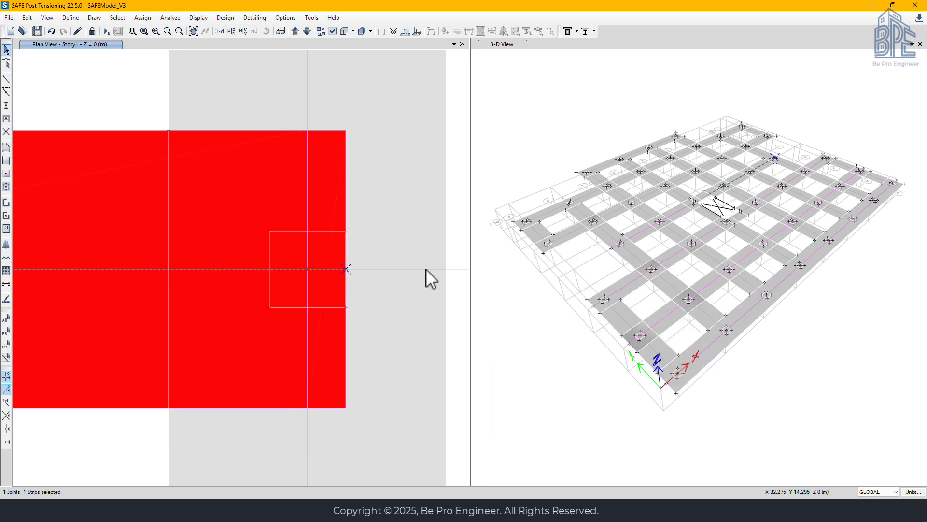
left_click(447, 269)
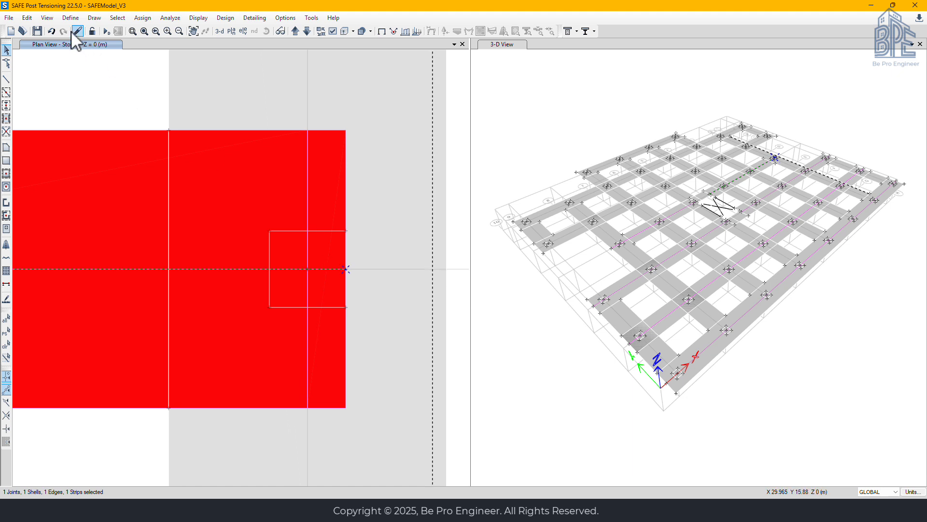
left_click(27, 18)
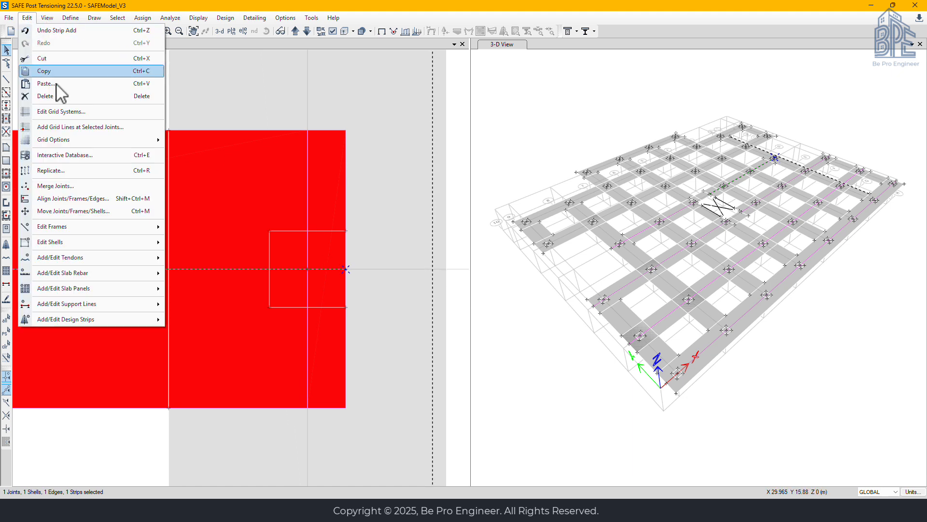
left_click(79, 199)
left_click(432, 317)
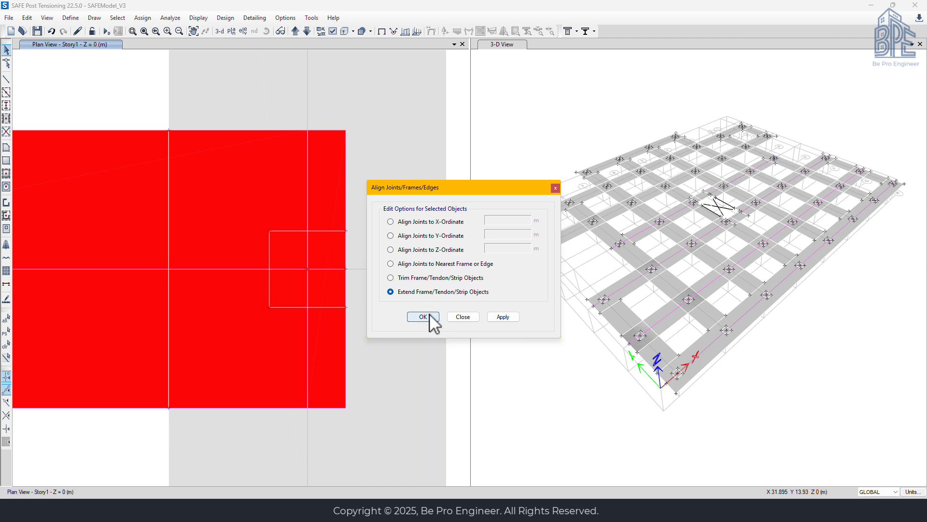
Draw the design strip along grid D from the slab edge midpoint beside grid 9 through the column points to the slab edge beyond grid 2
scroll(323, 330, "down", 3)
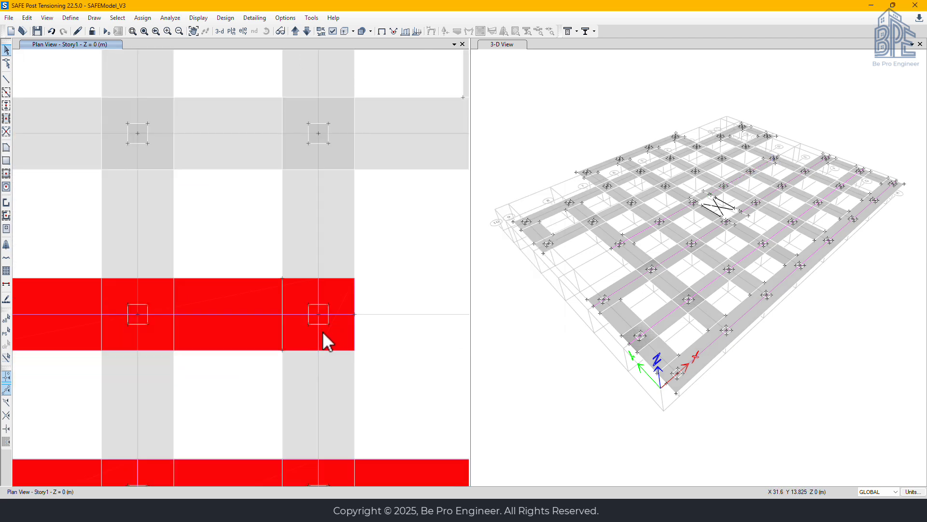
scroll(164, 296, "down", 2)
middle_click_drag(164, 295, 188, 297)
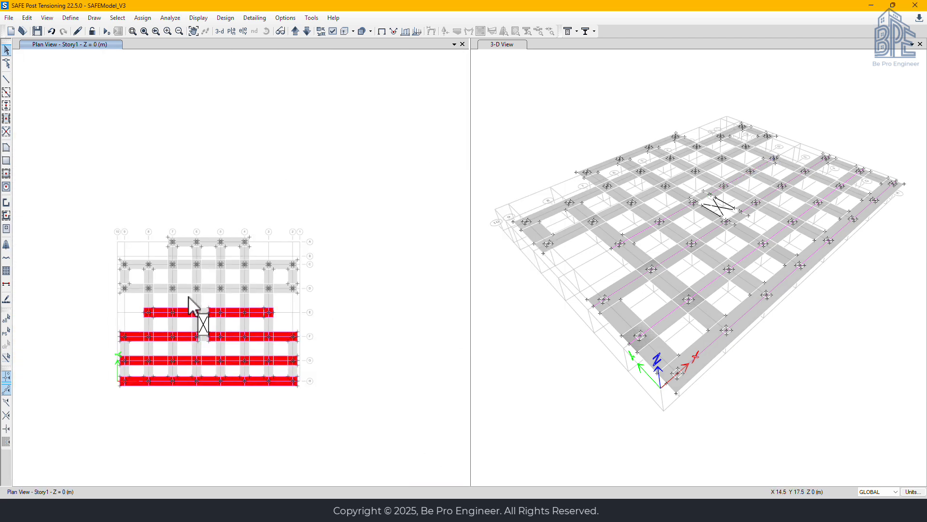
scroll(170, 296, "up", 2)
left_click(5, 244)
scroll(70, 289, "up", 4)
left_click(85, 269)
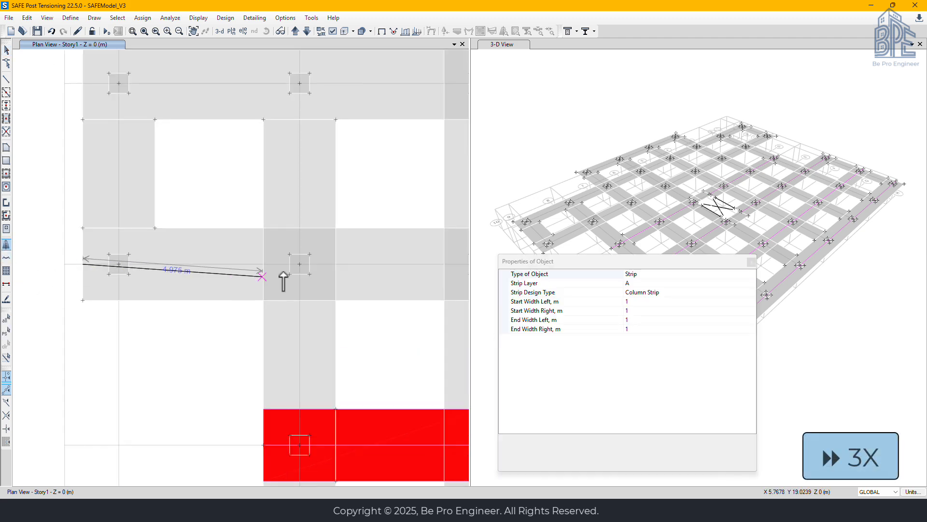
scroll(299, 265, "down", 2)
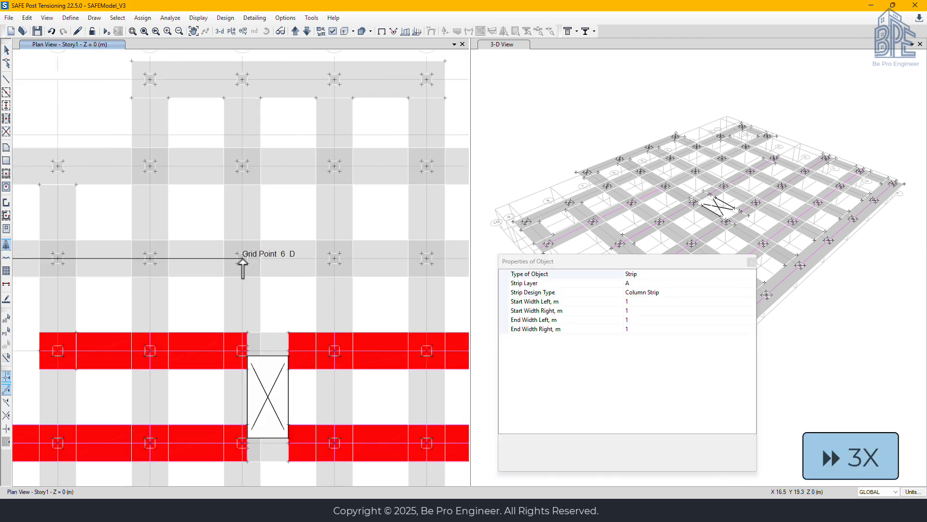
left_click(426, 259)
middle_click_drag(393, 266, 102, 273)
left_click(320, 266)
double_click(338, 264)
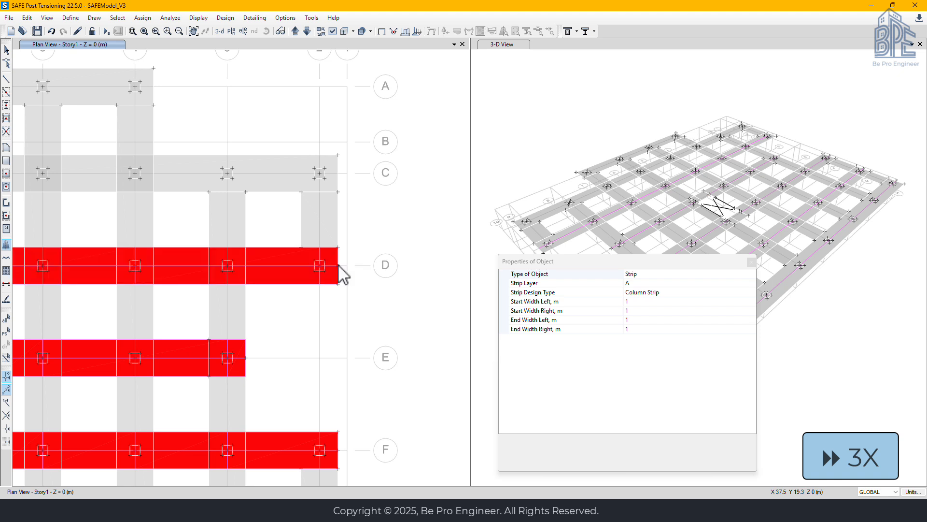
Draw the design strip along grid C from the slab edge midpoint beside grid 9 to the slab edge midpoint beyond grid 2
middle_click_drag(154, 182, 404, 309)
middle_click_drag(17, 323, 183, 334)
left_click(75, 311)
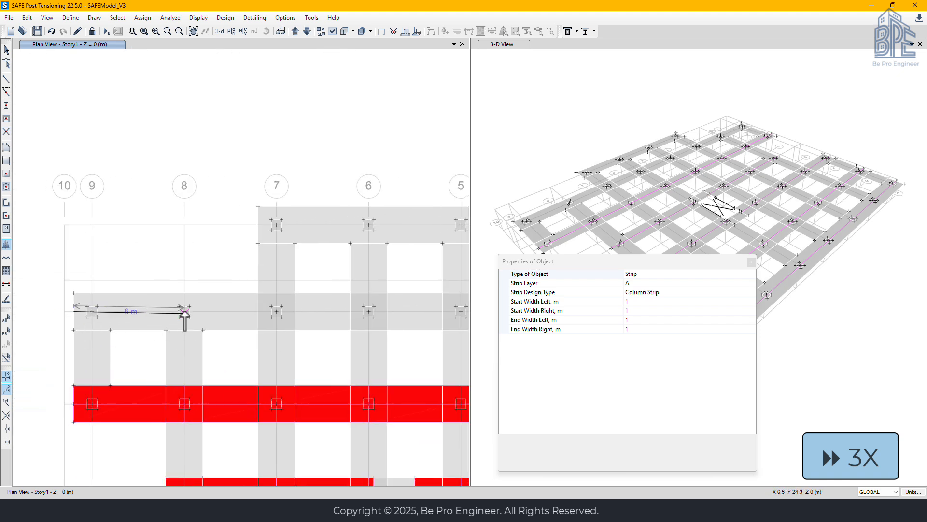
middle_click_drag(392, 320, 39, 314)
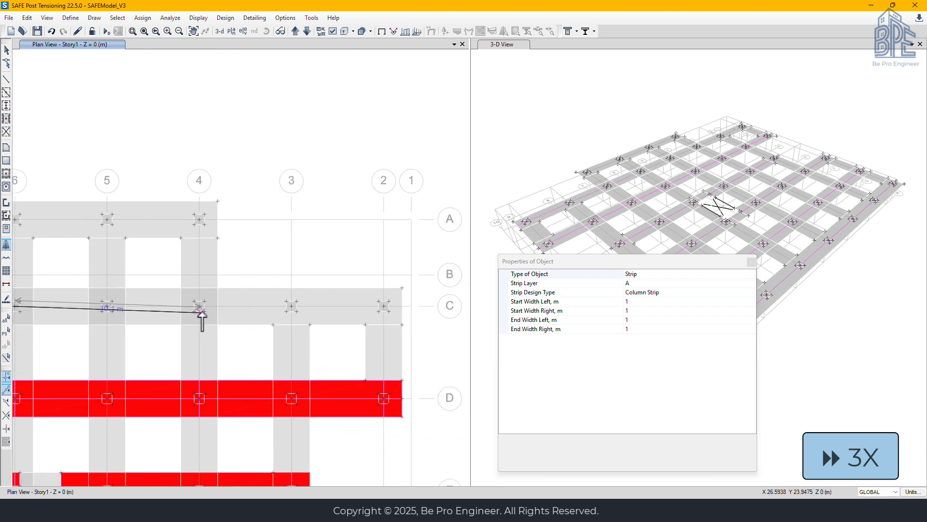
left_click(400, 307)
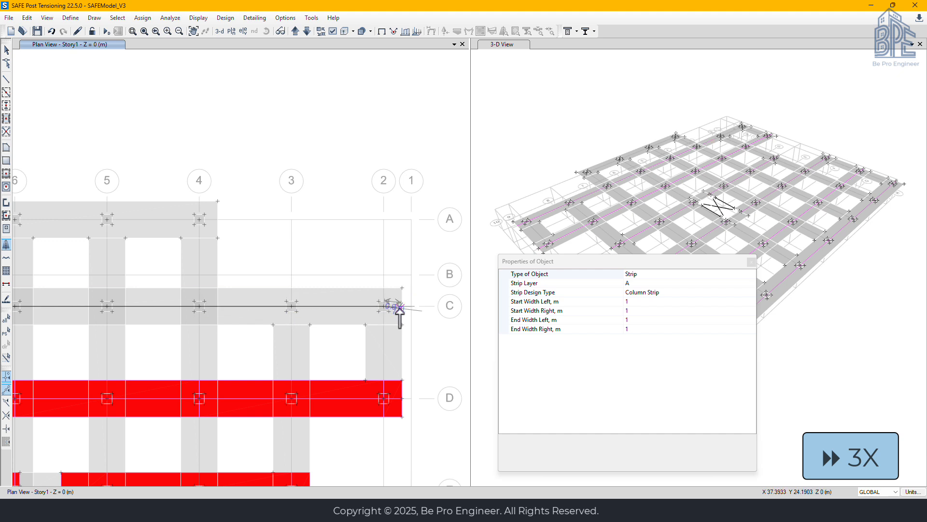
right_click(373, 312)
Draw the design strip along grid A from the slab edge midpoint beside grid 7 to the slab edge midpoint beyond grid 4
middle_click_drag(96, 289, 374, 343)
left_click(187, 273)
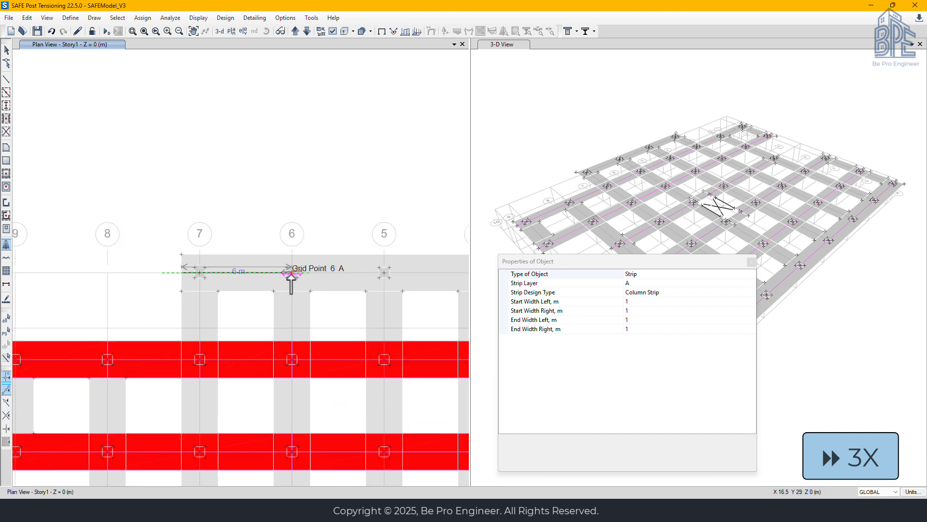
left_click(385, 274)
middle_click_drag(408, 282, 78, 286)
left_click(145, 276)
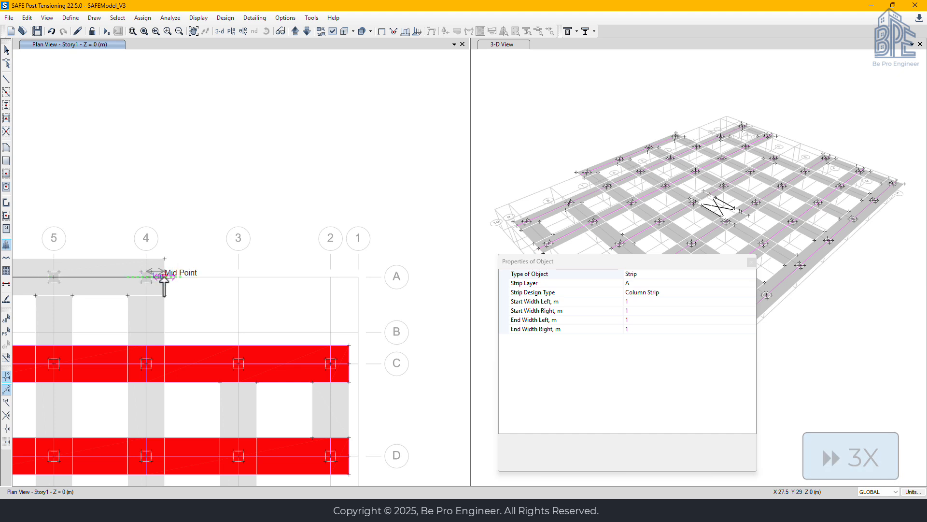
right_click(130, 378)
Set the start and end widths of the next design strip to 0.6375 m on both the left and right
middle_click_drag(134, 383, 249, 265)
scroll(115, 405, "up", 2)
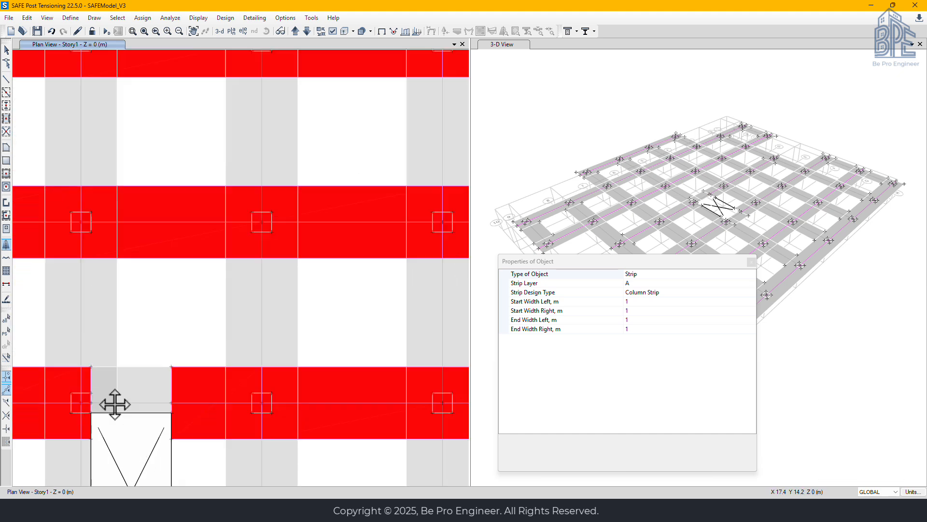
middle_click_drag(110, 412, 250, 223)
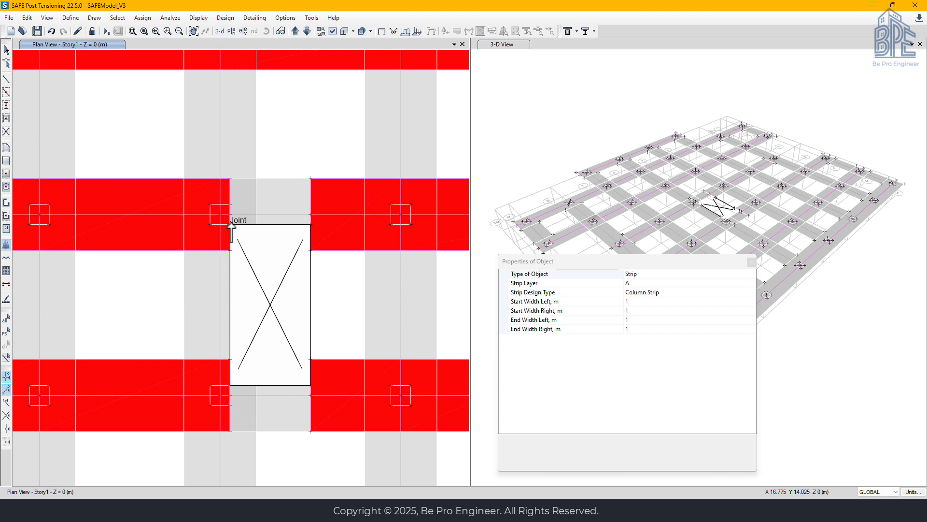
middle_click_drag(231, 226, 237, 225)
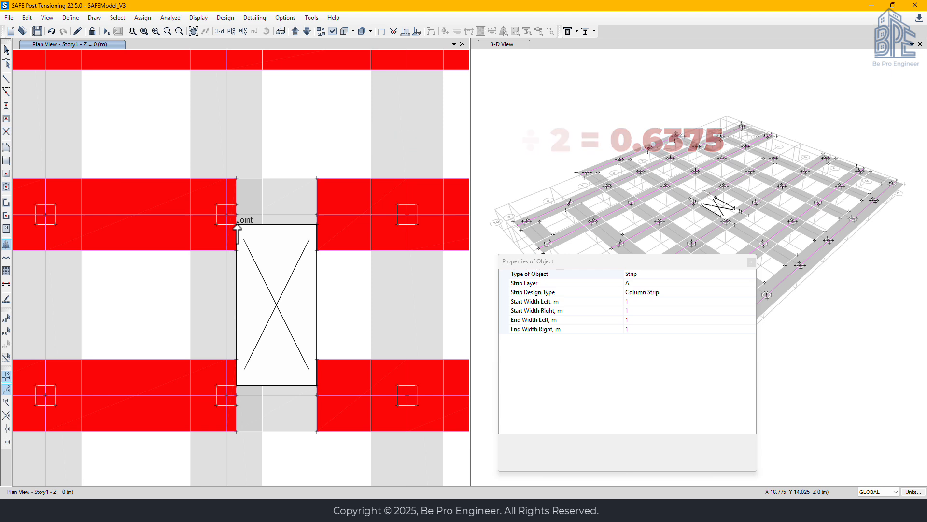
left_click_drag(606, 263, 607, 205)
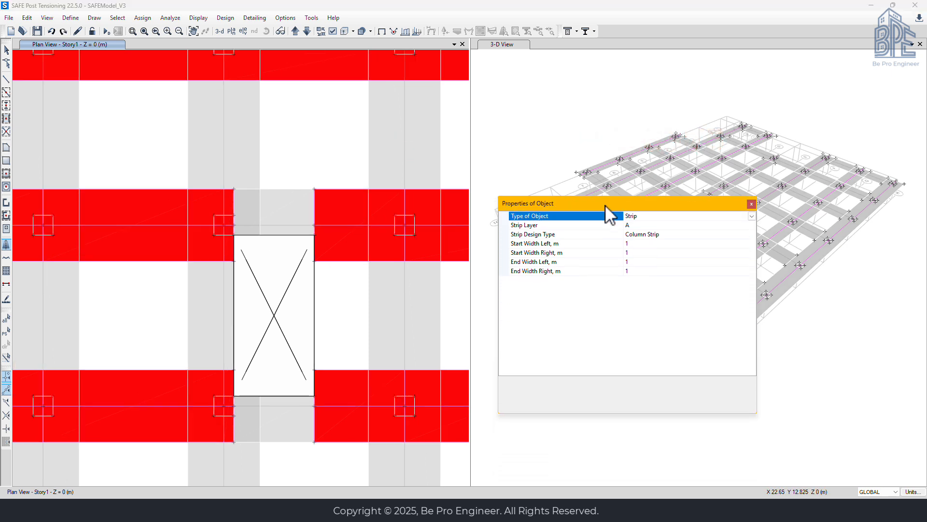
left_click(628, 244)
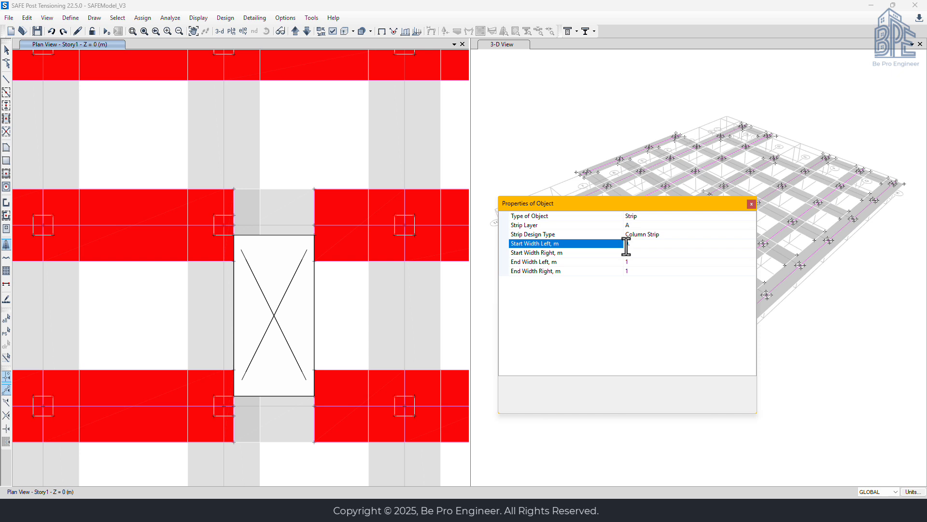
type("0.6375")
left_click(630, 252)
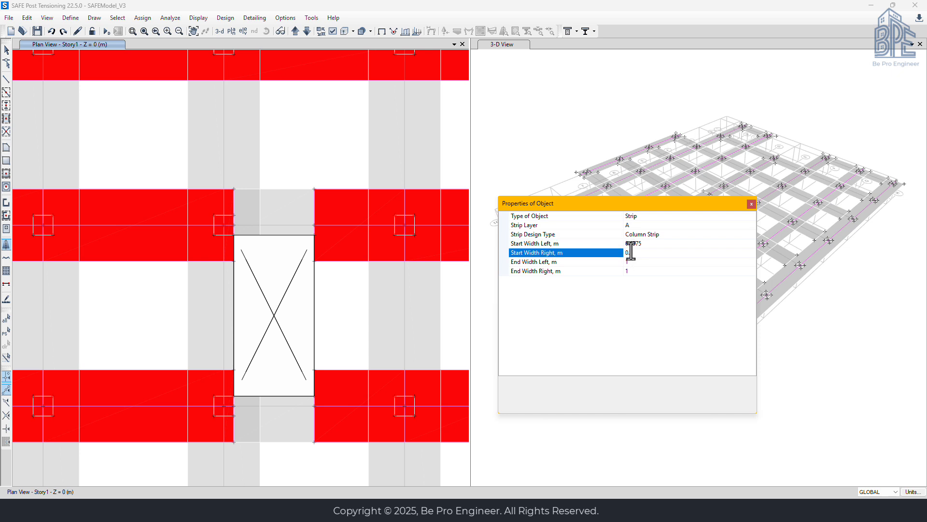
type("0.6375")
left_click(635, 262)
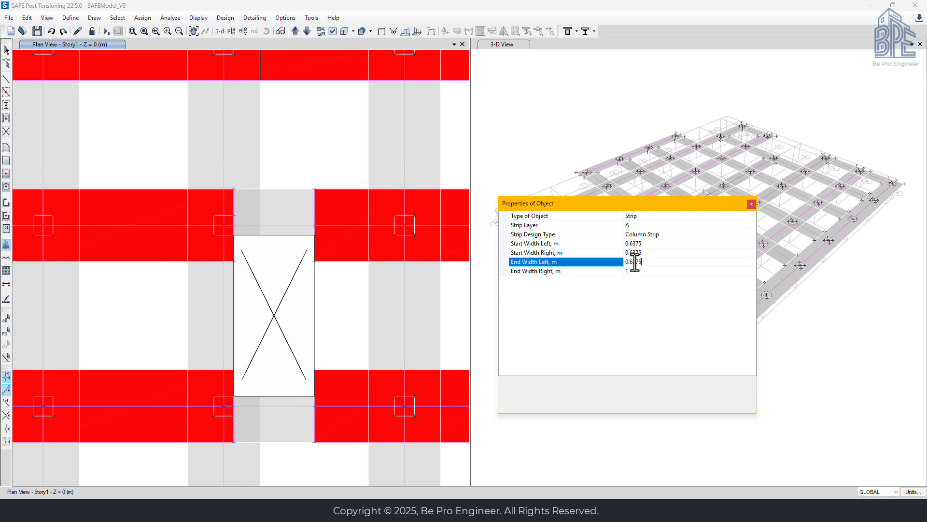
left_click(637, 270)
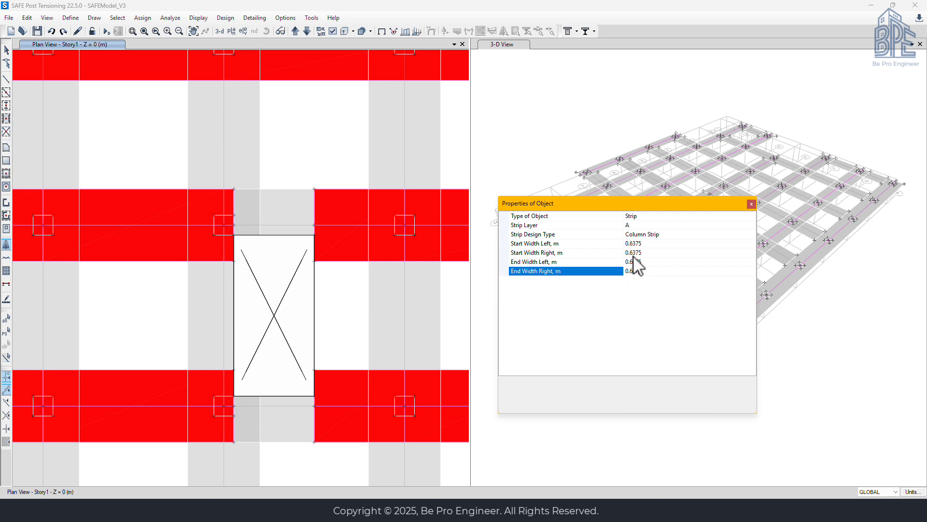
left_click(634, 252)
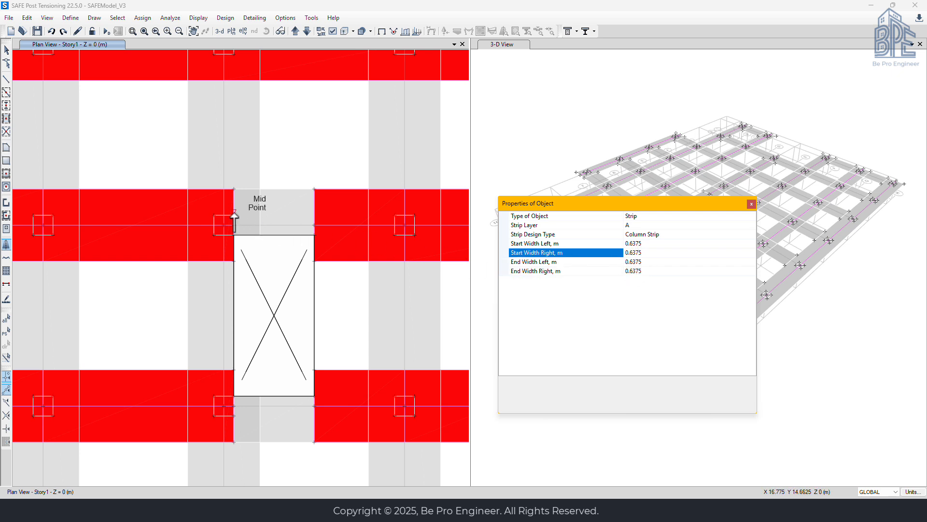
Draw the narrow design strip above the opening, between the ends of the two grid E strips, from edge midpoint to edge midpoint
scroll(234, 219, "up", 3)
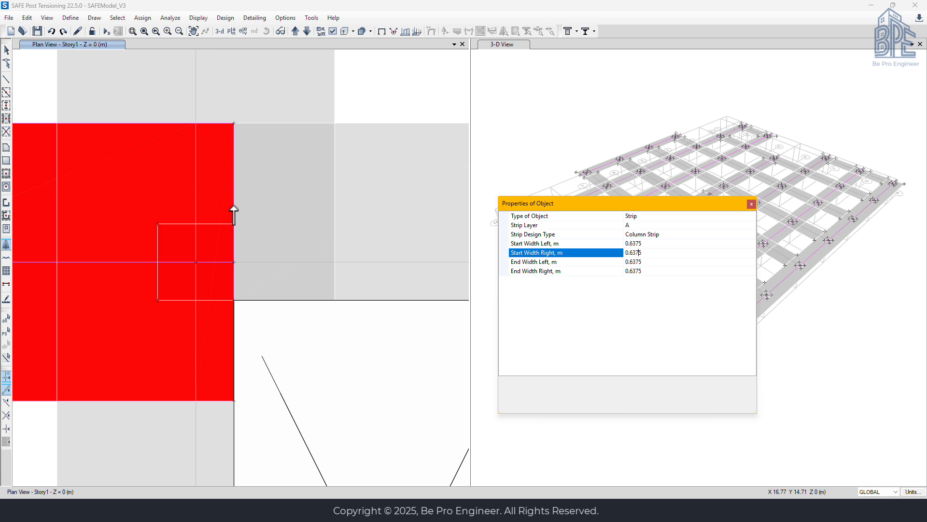
left_click(235, 211)
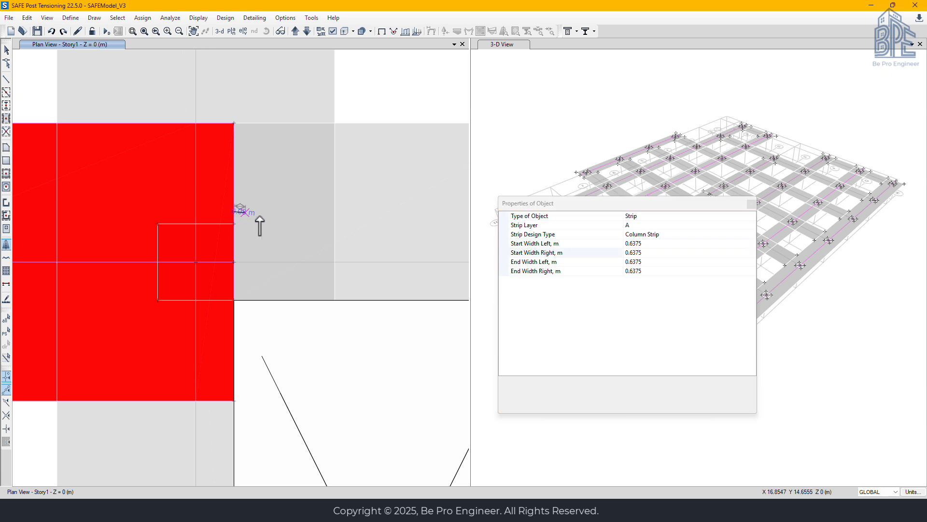
middle_click_drag(368, 214, 201, 199)
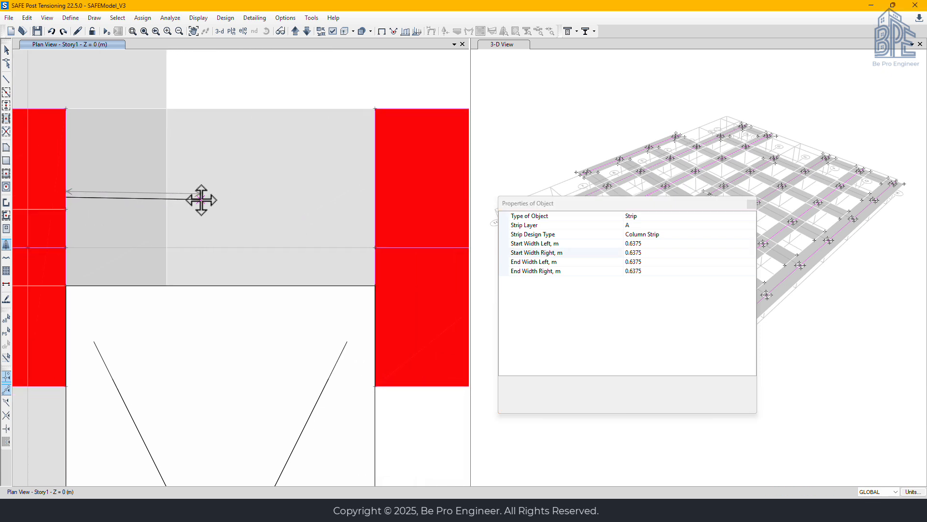
left_click(376, 196)
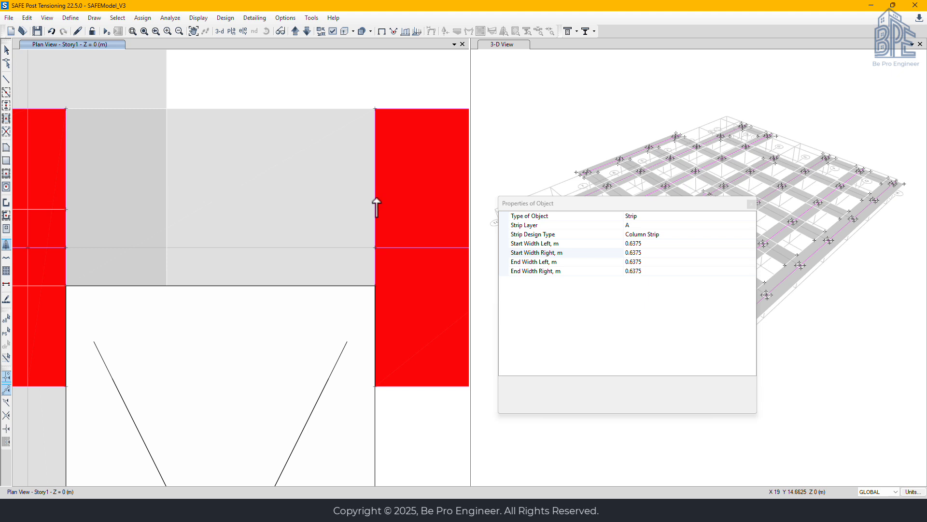
Draw the narrow design strip below the opening, between the ends of the two grid F strips, from edge midpoint to edge midpoint
middle_click_drag(252, 381, 333, 94)
scroll(318, 366, "down", 3)
middle_click_drag(318, 375, 291, 238)
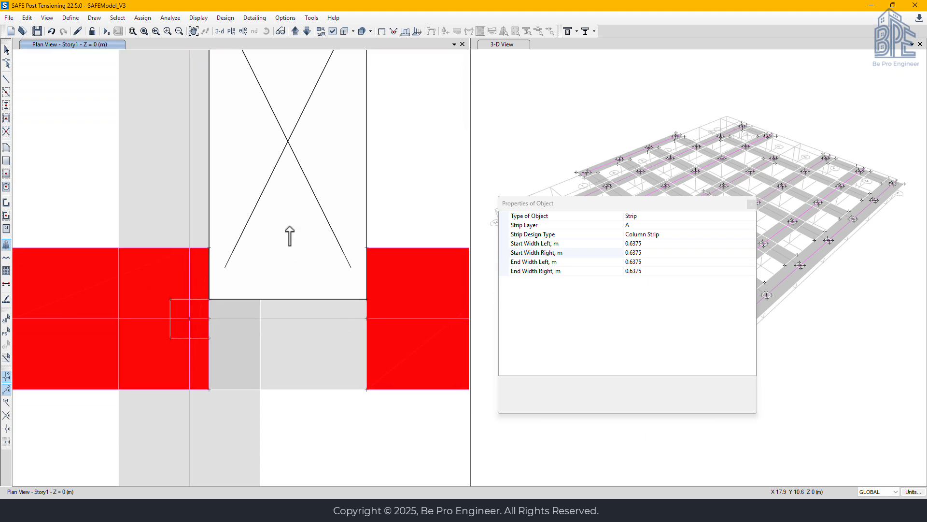
left_click(209, 343)
left_click(366, 344)
key("Return")
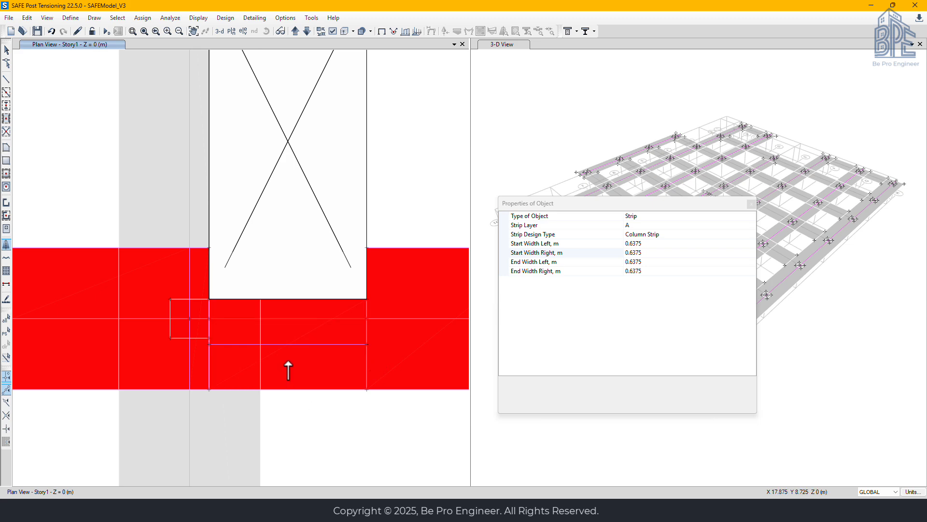
Set the strip layer to B and the left and right start and end widths to 1 m
scroll(288, 370, "down", 4)
middle_click_drag(325, 375, 279, 326)
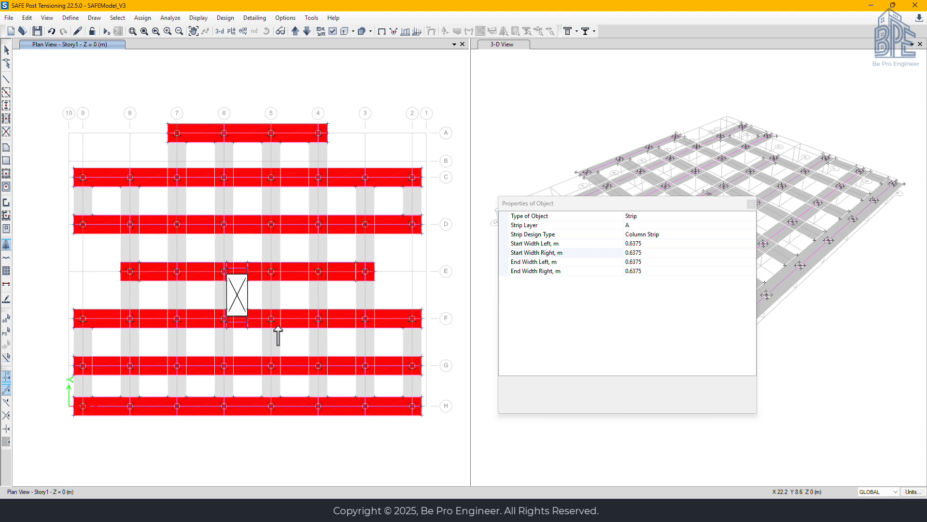
left_click(681, 225)
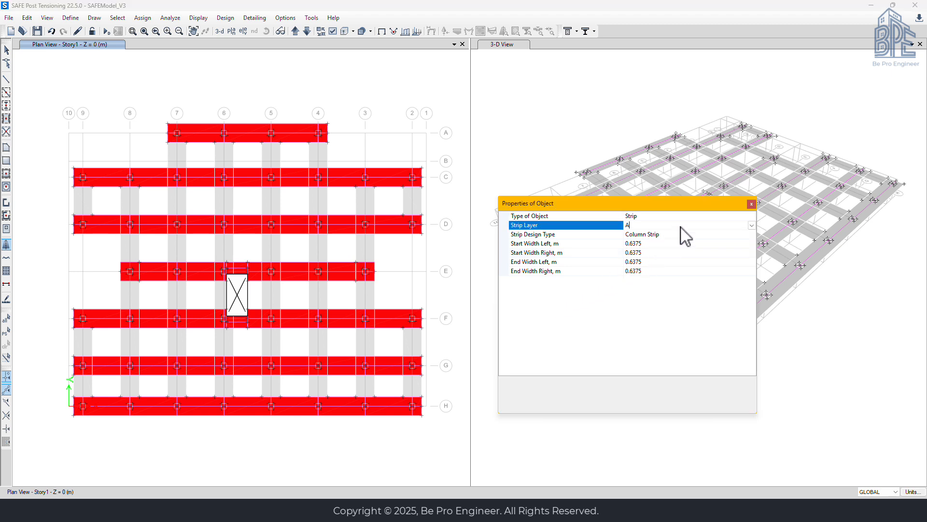
left_click(751, 226)
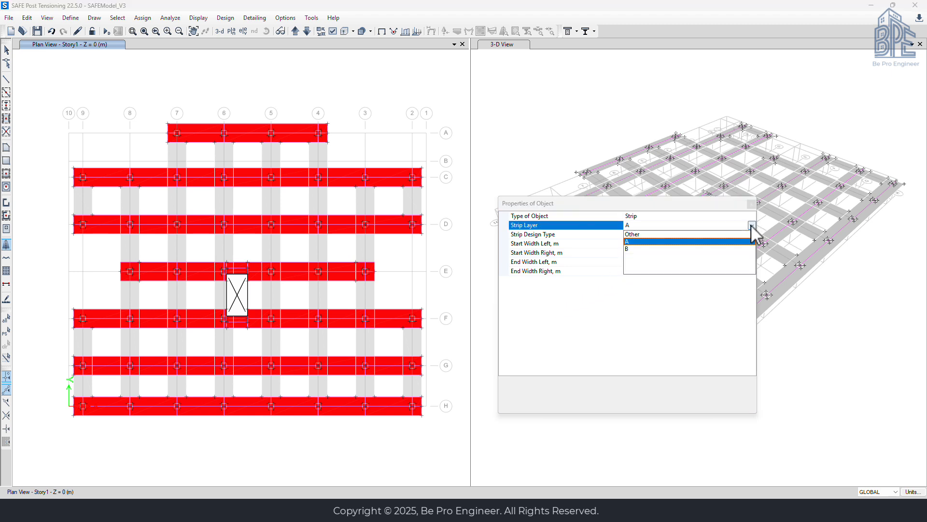
left_click(696, 249)
left_click(657, 243)
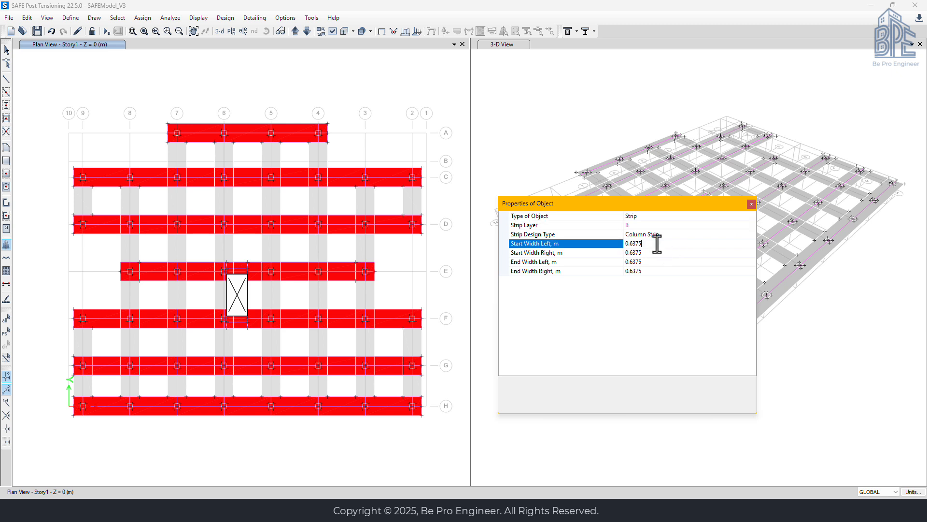
type("1")
left_click(654, 252)
type("1")
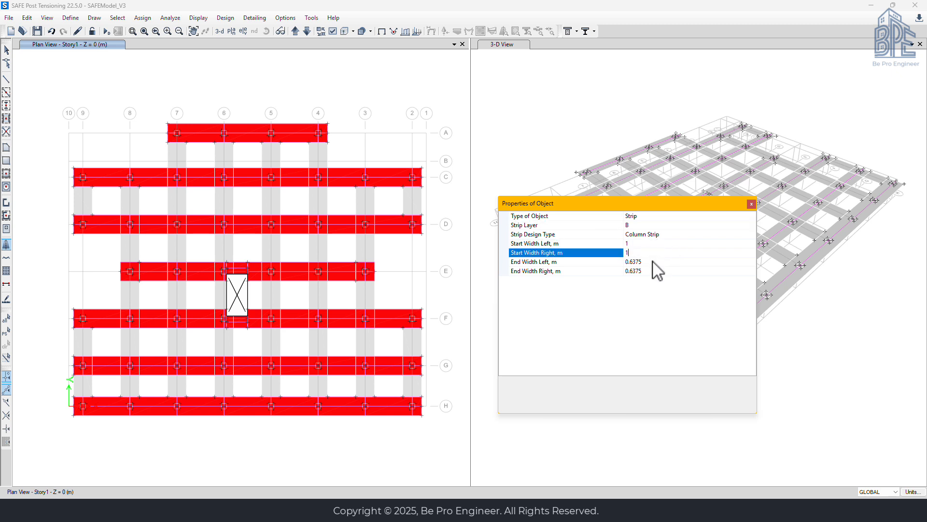
left_click(653, 262)
type("1")
left_click(647, 270)
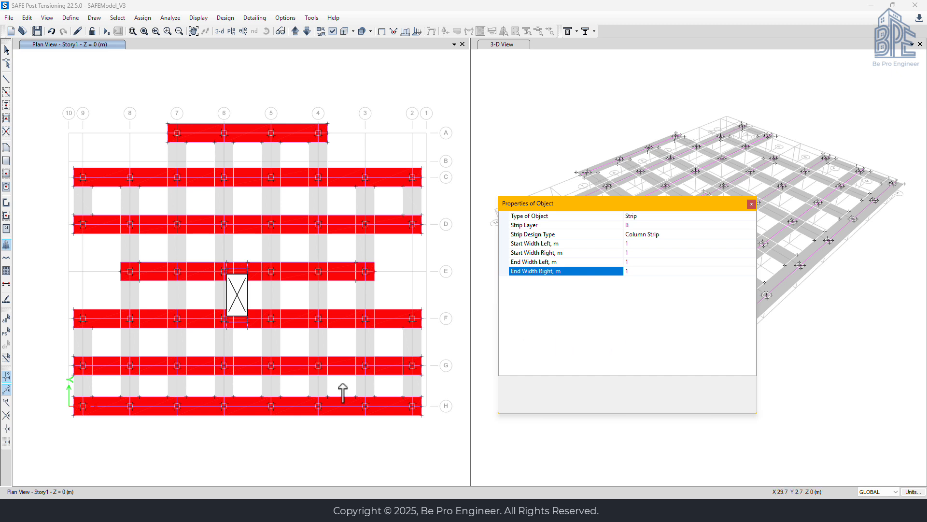
Show only the layer B strips in the plan view, with layer A hidden
scroll(70, 430, "up", 3)
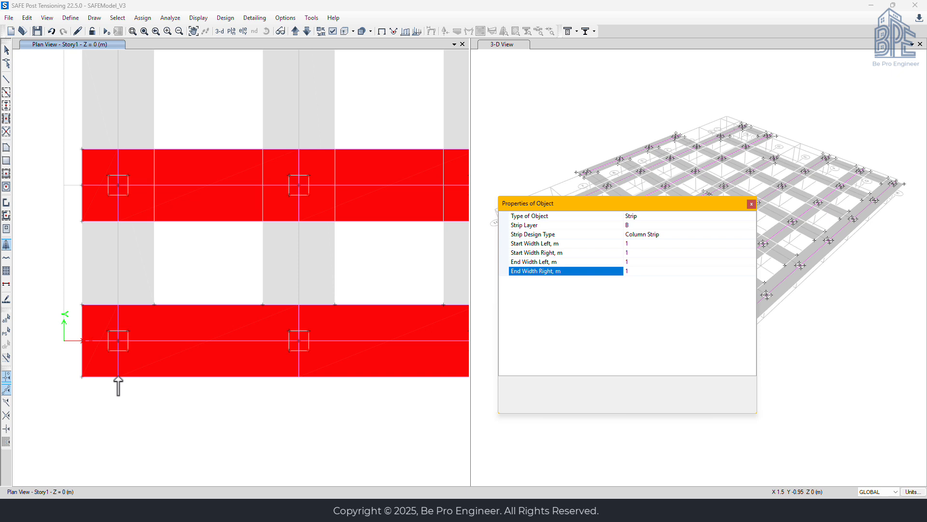
left_click(332, 31)
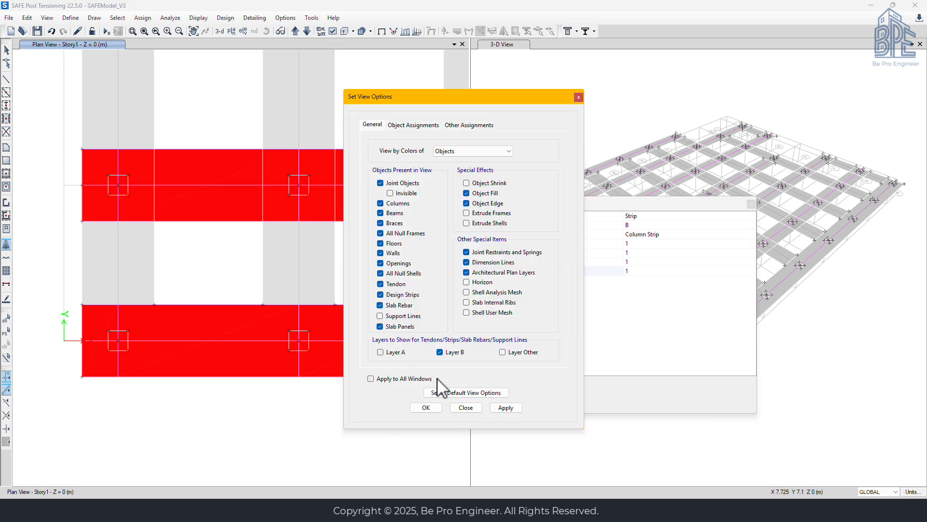
left_click(505, 407)
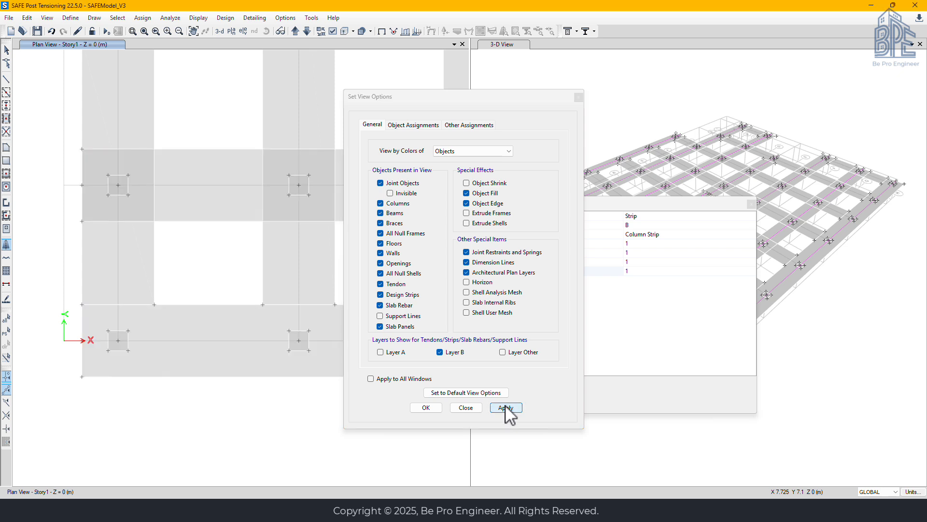
left_click(465, 408)
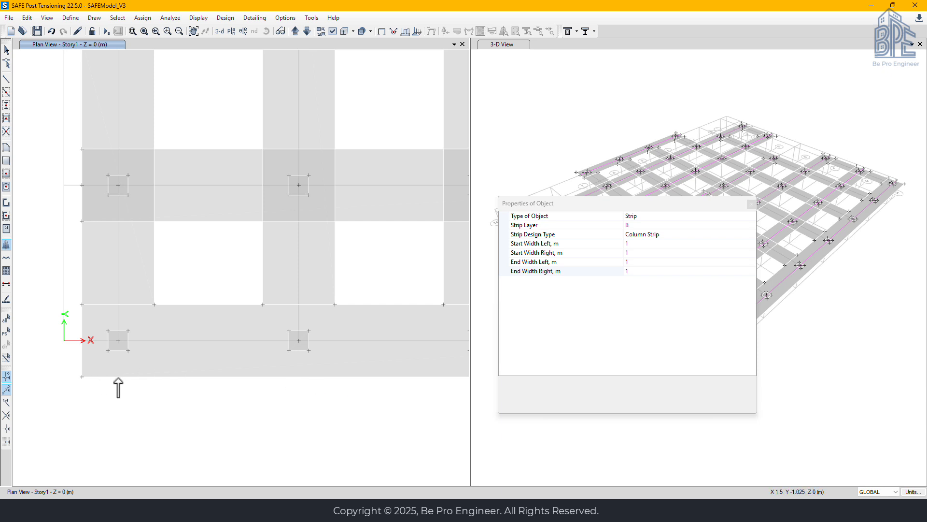
Draw the layer B column strip along grid 9 from grid H through grid G to grid F
left_click(118, 341)
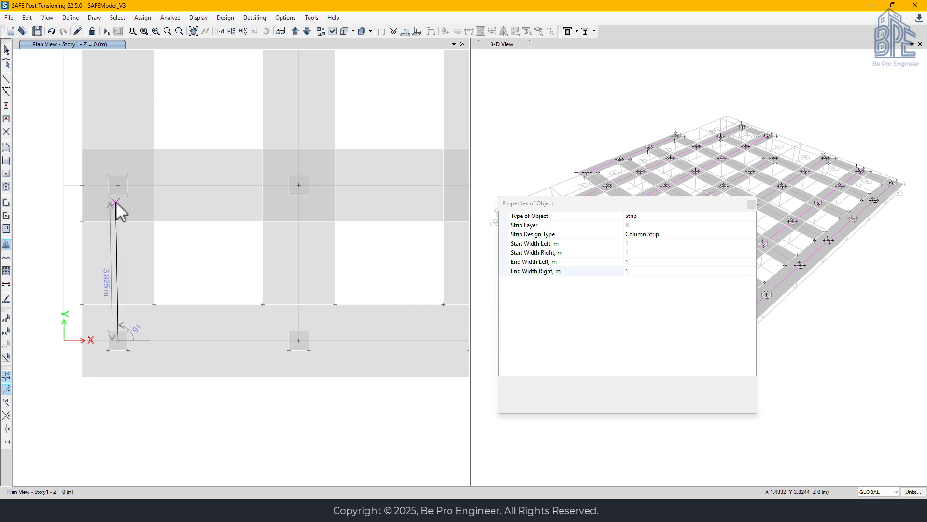
left_click(118, 185)
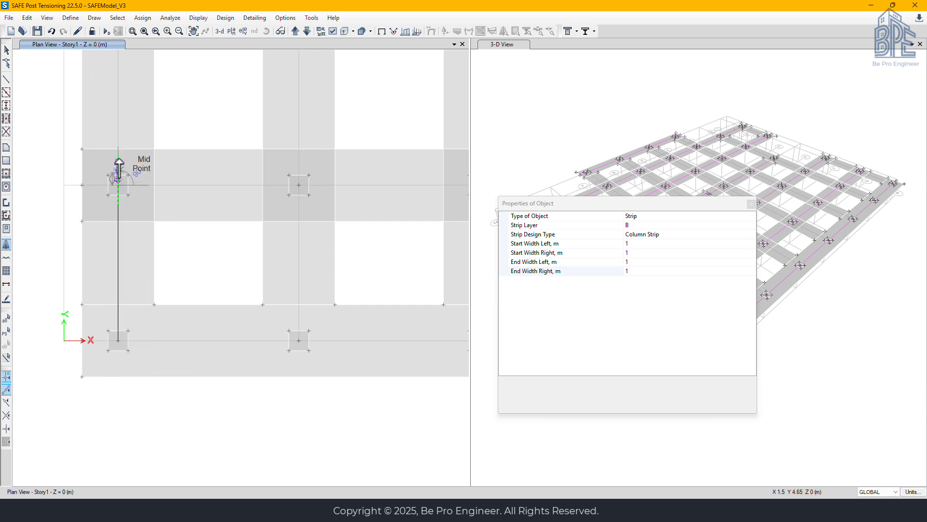
middle_click_drag(128, 120, 141, 363)
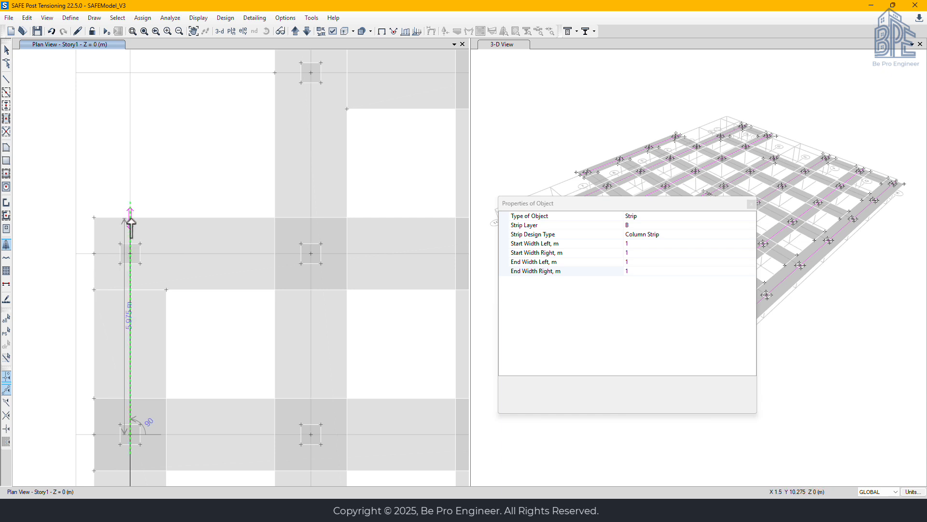
double_click(130, 259)
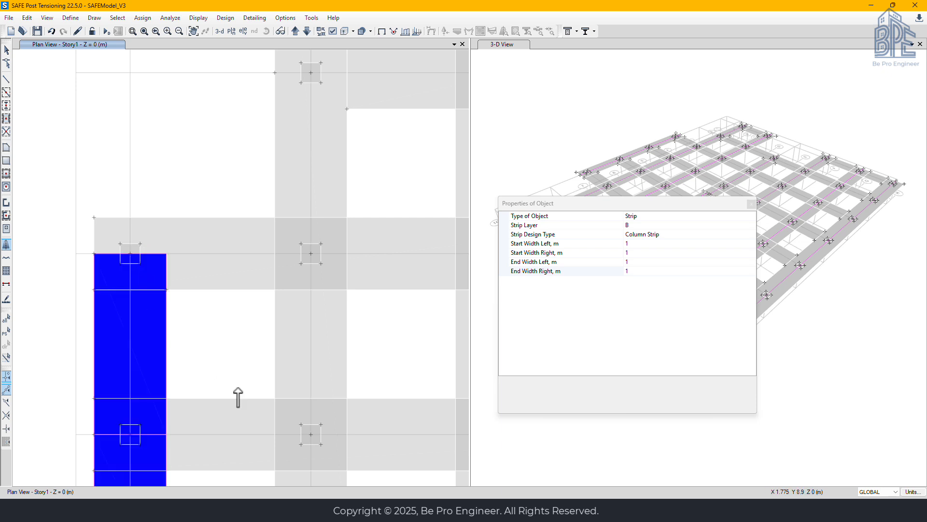
Draw the layer B column strip along grid 8 from grid H through the column points to grid C
scroll(242, 364, "up", 3)
scroll(217, 292, "down", 4)
mouse_move(234, 356)
middle_mouse_down()
mouse_move(232, 346)
mouse_move(222, 350)
middle_mouse_up()
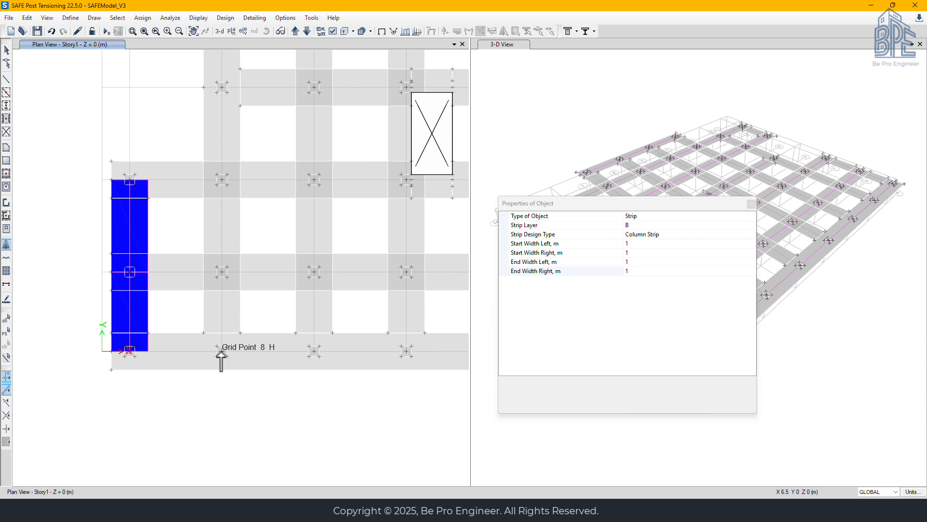
left_click(221, 351)
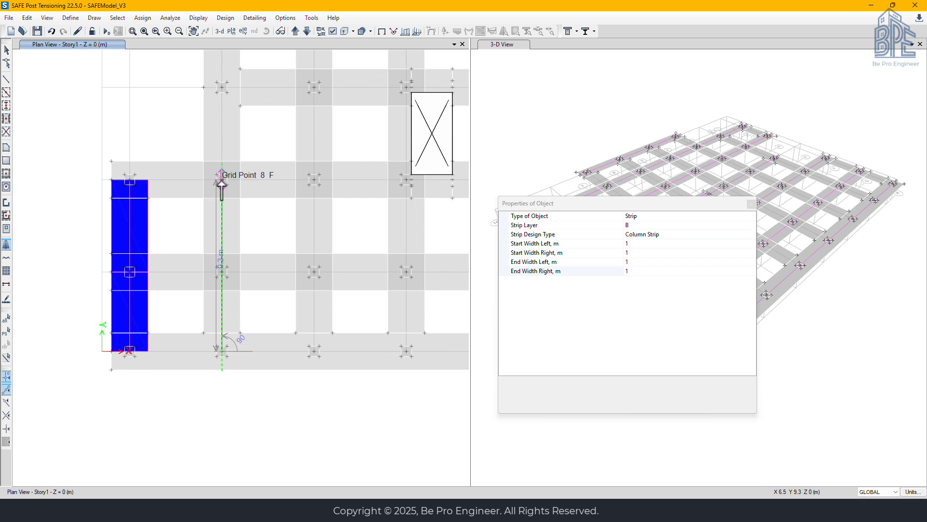
middle_click_drag(224, 97, 224, 300)
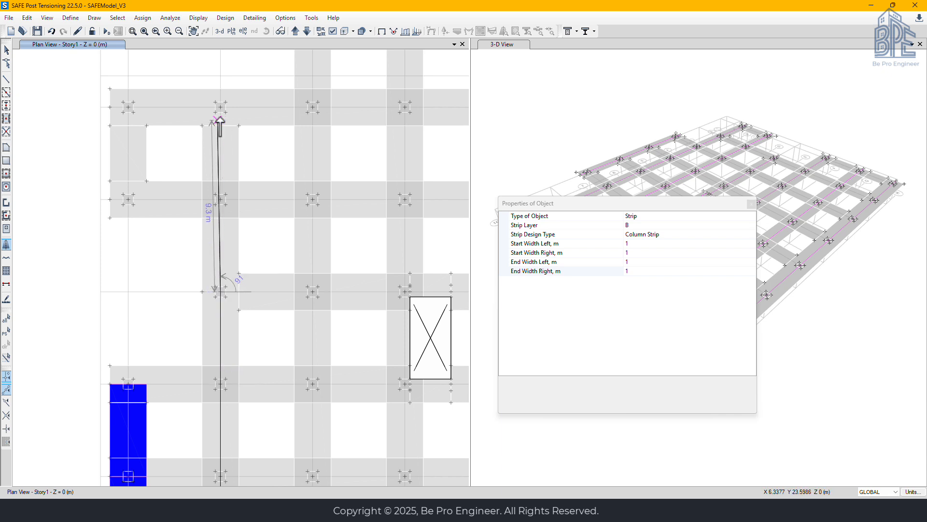
left_click(221, 107)
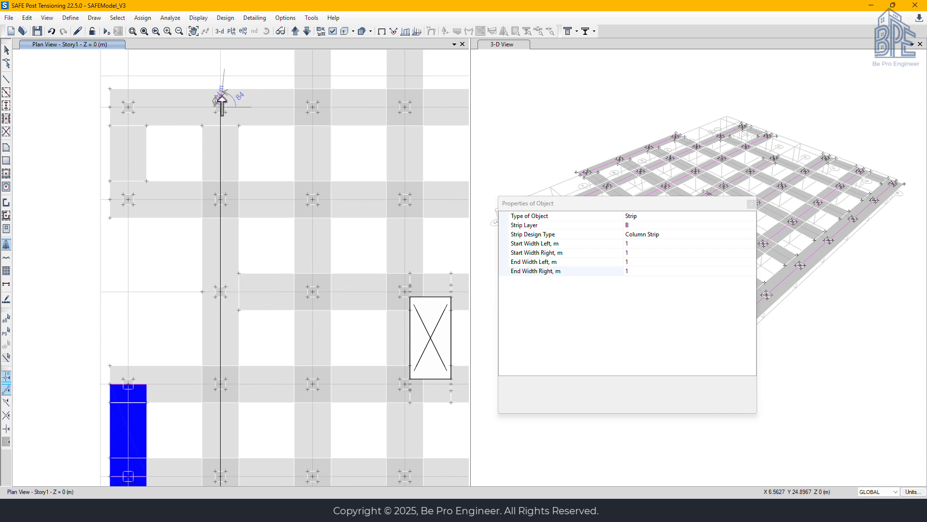
key("Return")
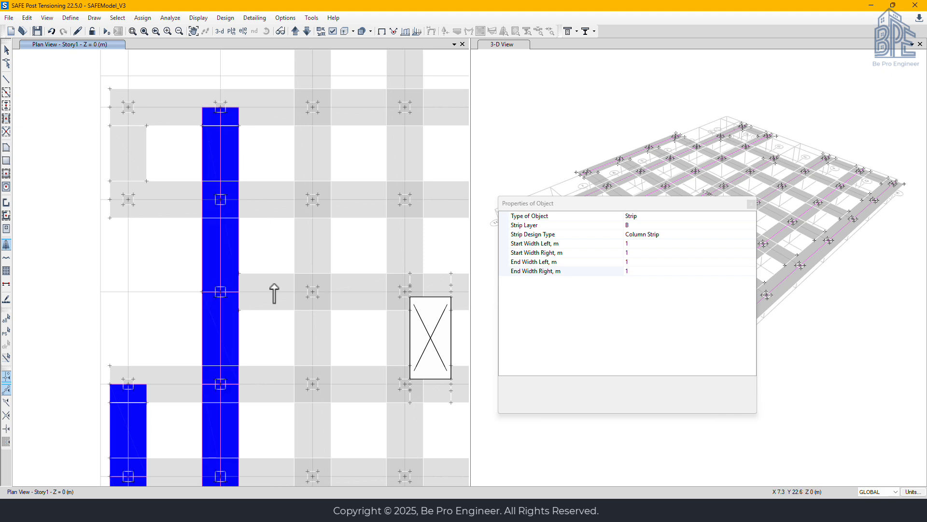
Draw the layer B column strip along grid 7 from grid H through the column points to grid A
middle_click_drag(319, 410, 241, 277)
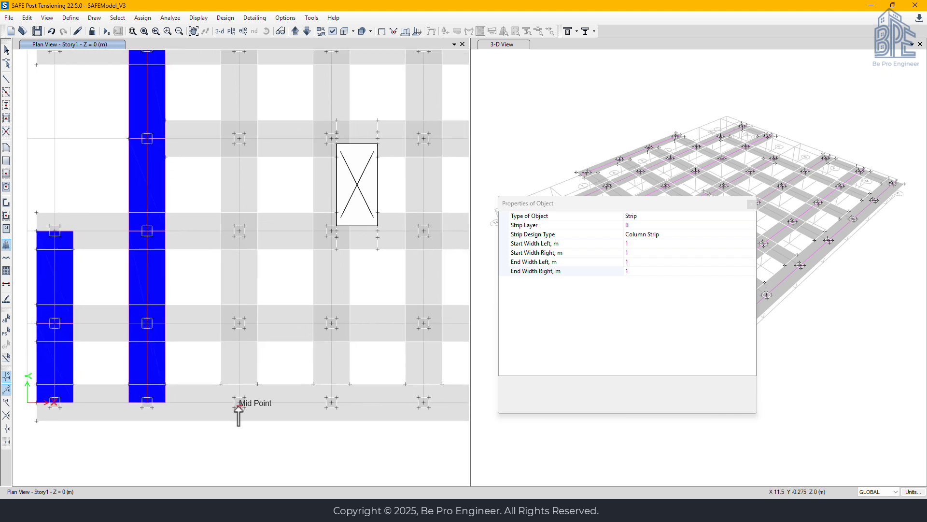
left_click(240, 403)
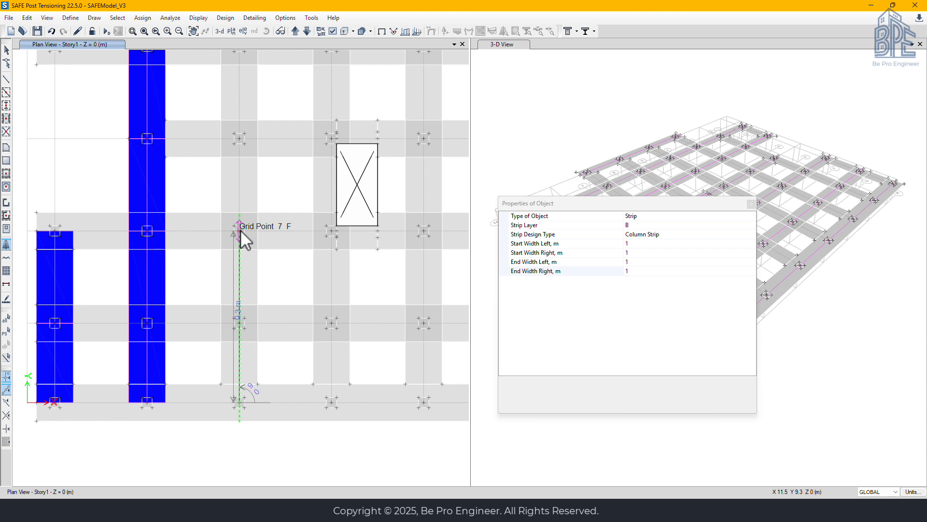
left_click(239, 138)
middle_click_drag(240, 116, 213, 406)
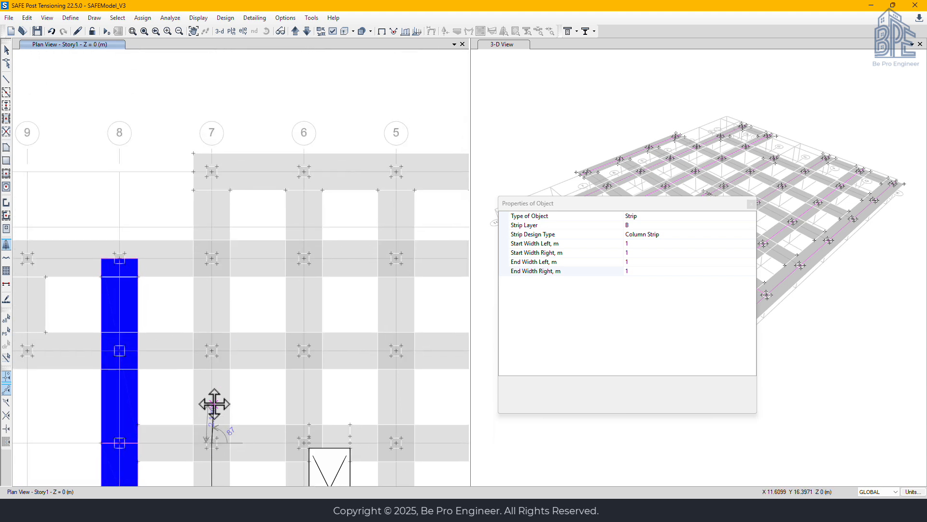
left_click(212, 346)
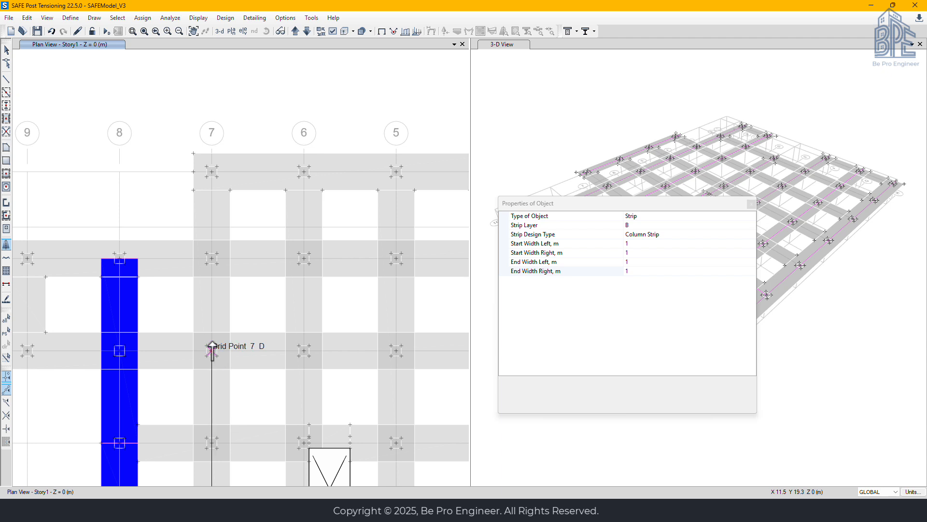
left_click(212, 258)
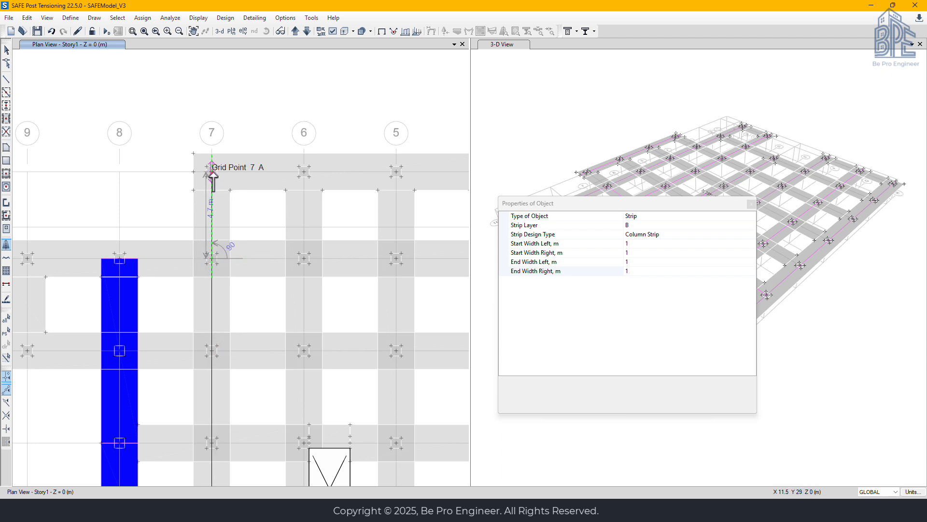
left_click(212, 172)
right_click(208, 165)
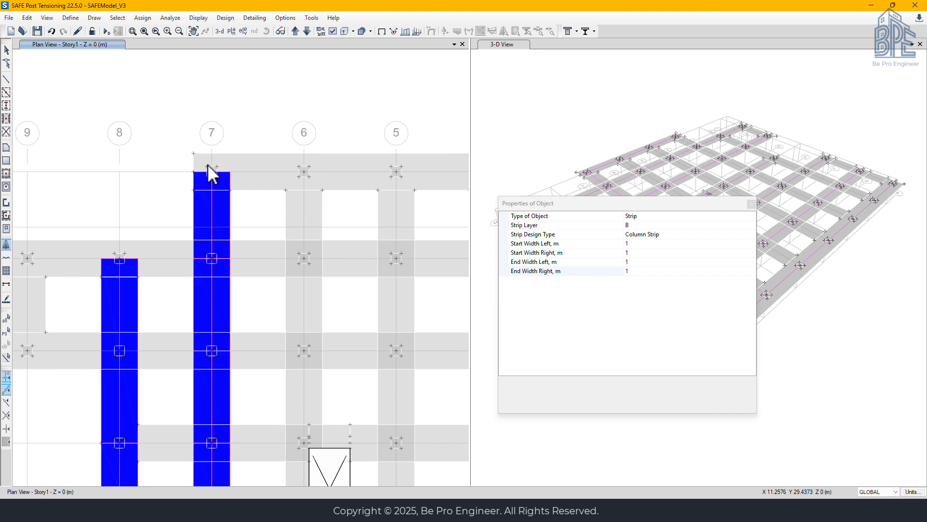
Draw the layer B column strip along grid 6 from the column at grid H through grids G and F to the opening's lower edge
middle_click_drag(297, 399, 286, 124)
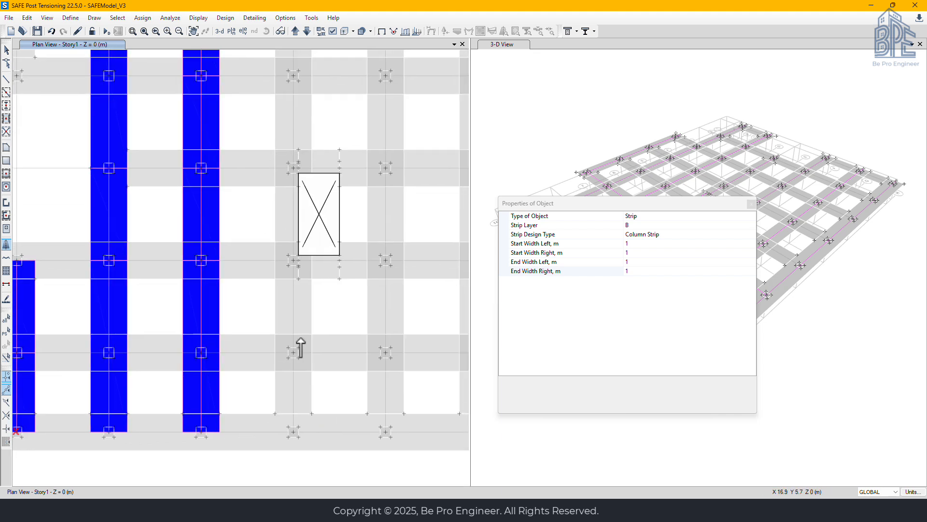
left_click(294, 434)
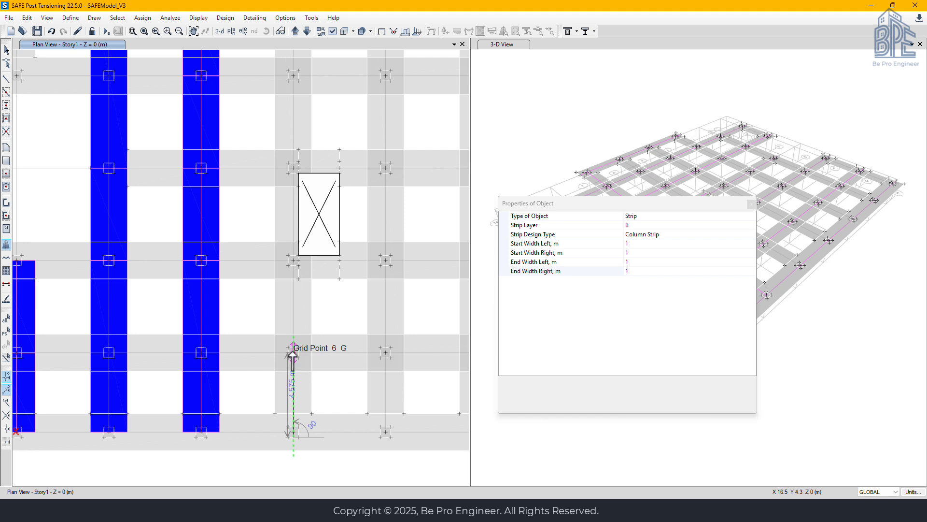
left_click(293, 348)
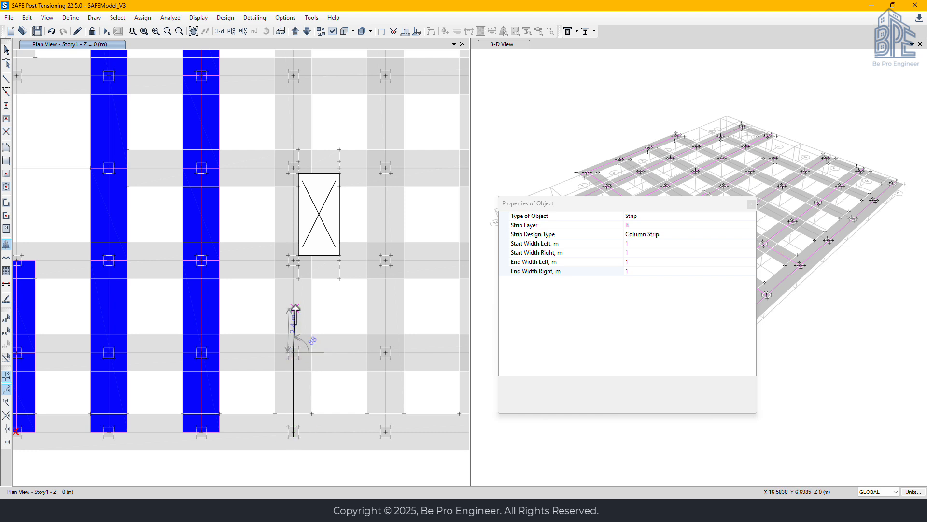
left_click(293, 265)
scroll(293, 264, "up", 3)
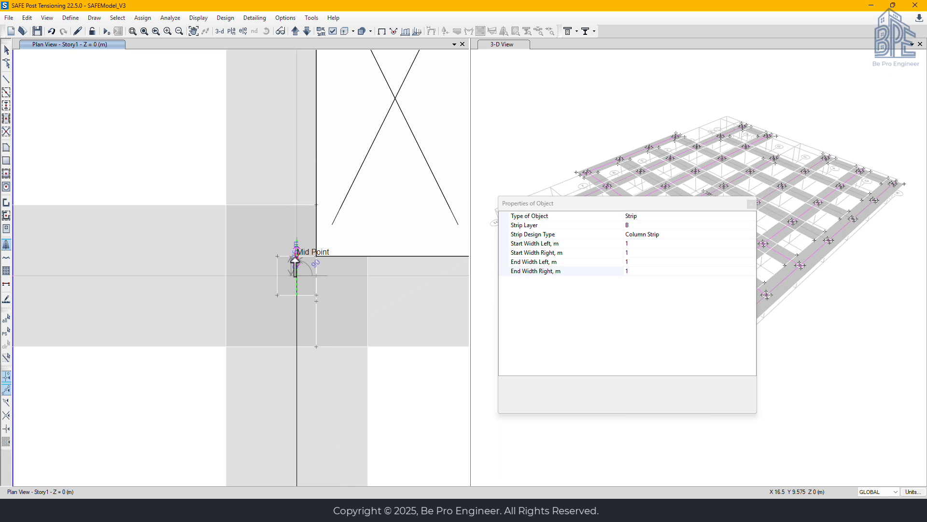
left_click(297, 255)
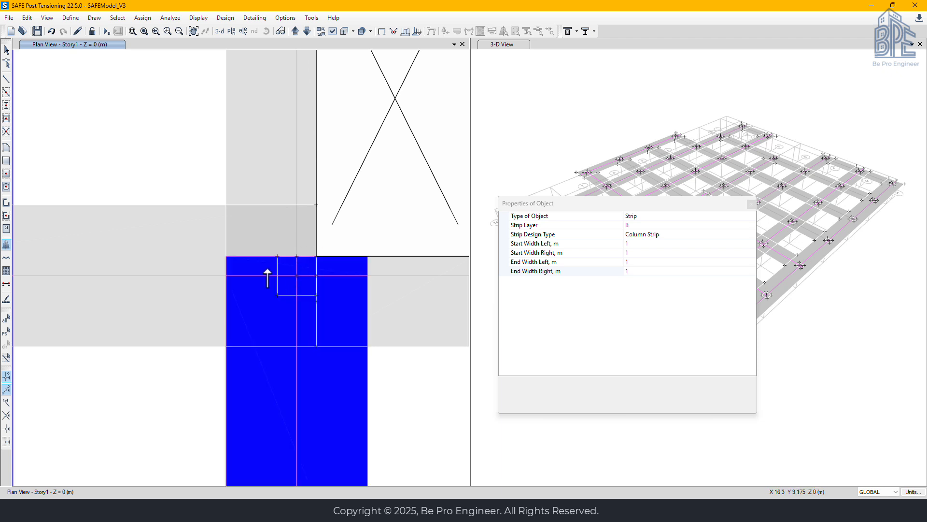
Draw the layer B column strip along grid 6 from the opening's upper edge through grids E and D to grid A
middle_click_drag(262, 141, 262, 425)
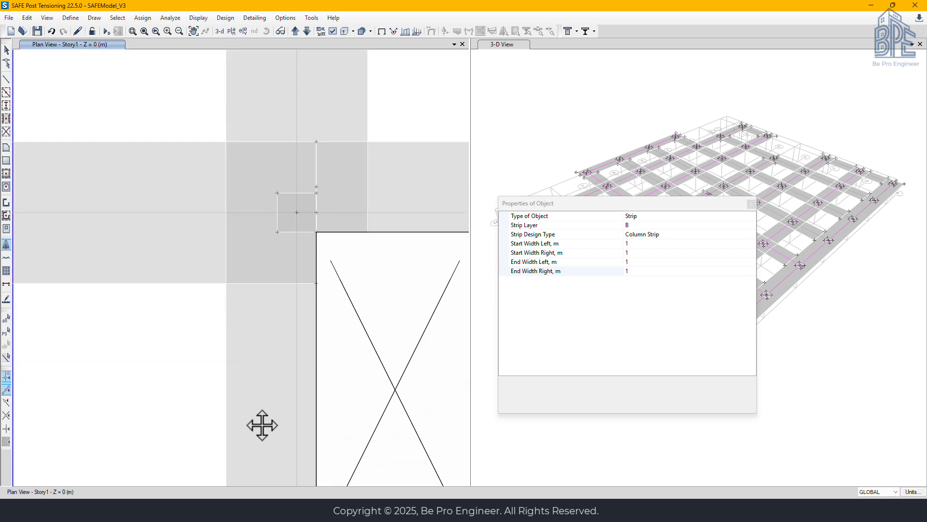
left_click(296, 232)
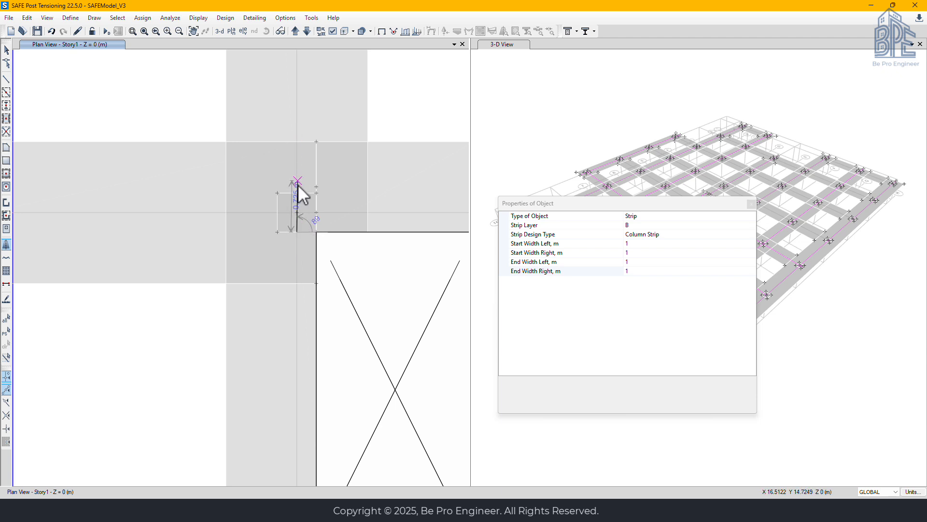
left_click(297, 212)
middle_click_drag(305, 125, 267, 388)
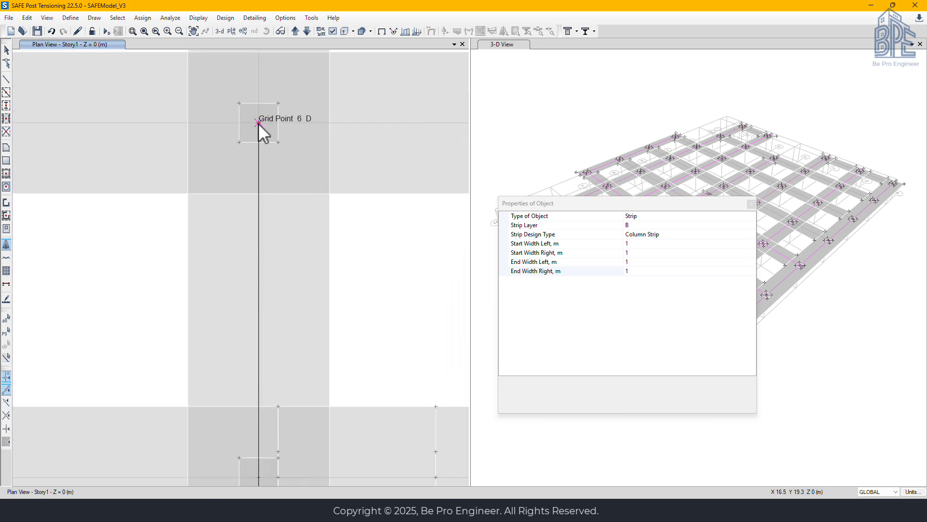
scroll(259, 127, "down", 3)
middle_click_drag(263, 122, 259, 369)
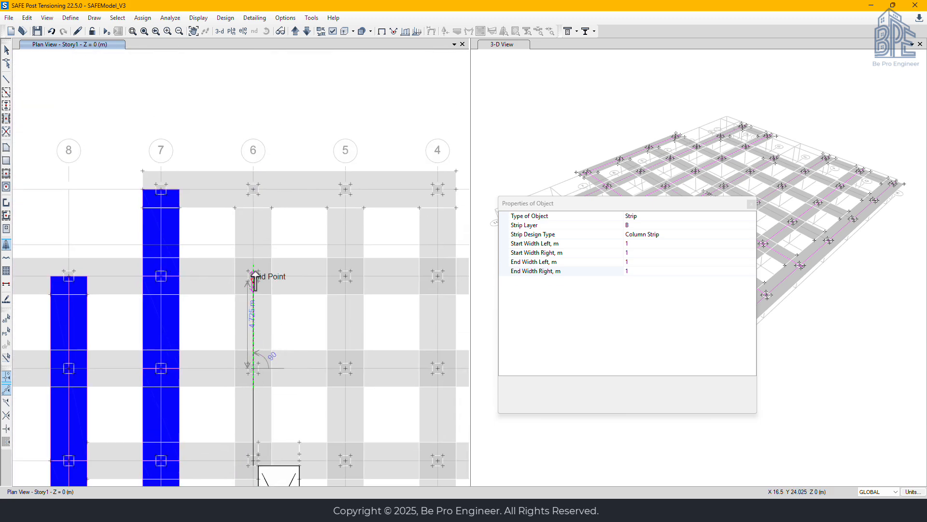
left_click(252, 189)
right_click(259, 205)
Draw the layer B column strip along grid 5 from the column at grid H through the column points to grid A
middle_click_drag(293, 390, 290, 216)
middle_click_drag(289, 408, 232, 223)
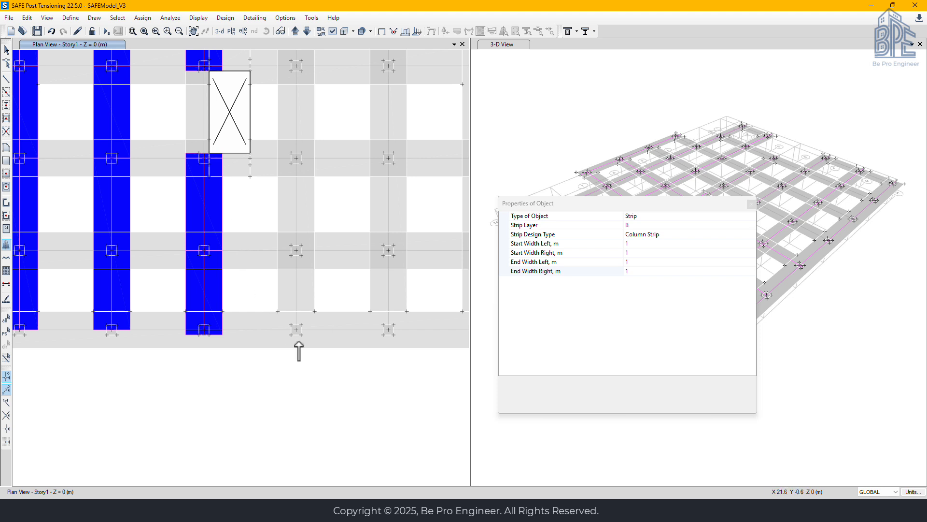
left_click(297, 331)
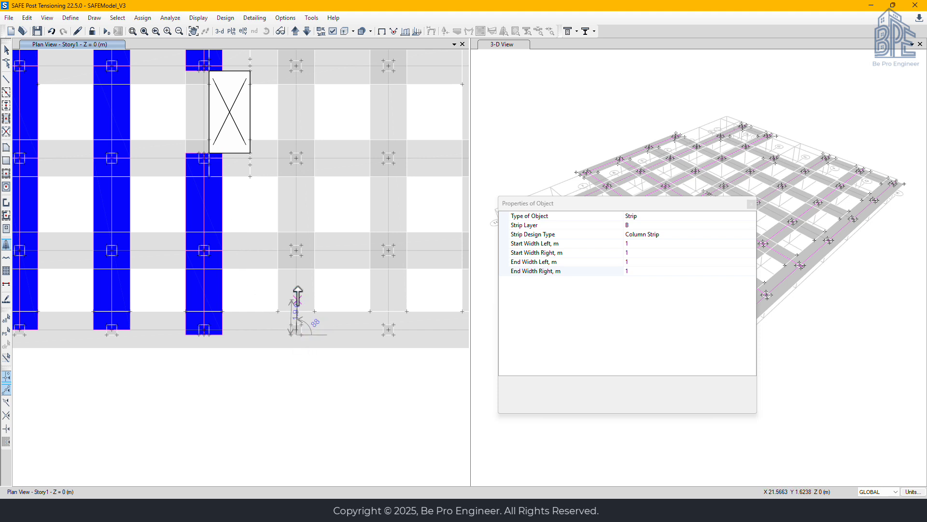
left_click(296, 249)
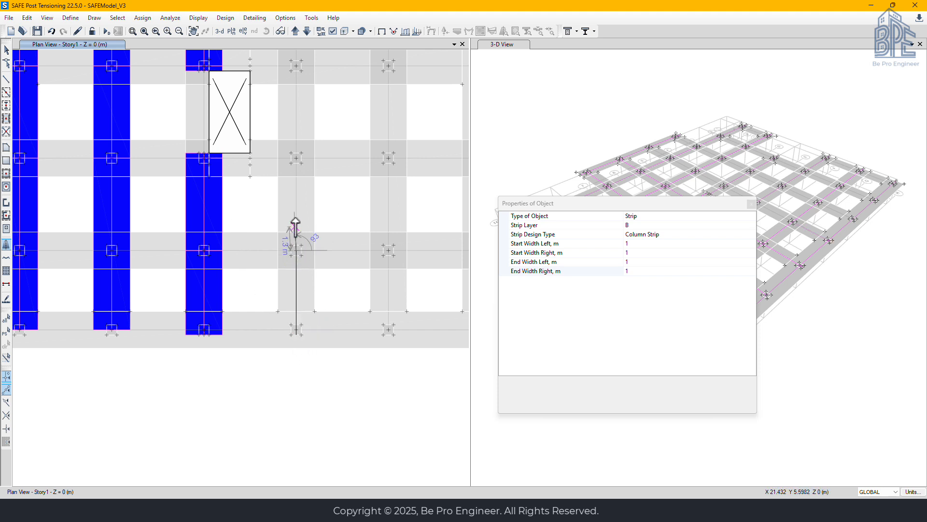
left_click(296, 158)
middle_click_drag(283, 71, 281, 296)
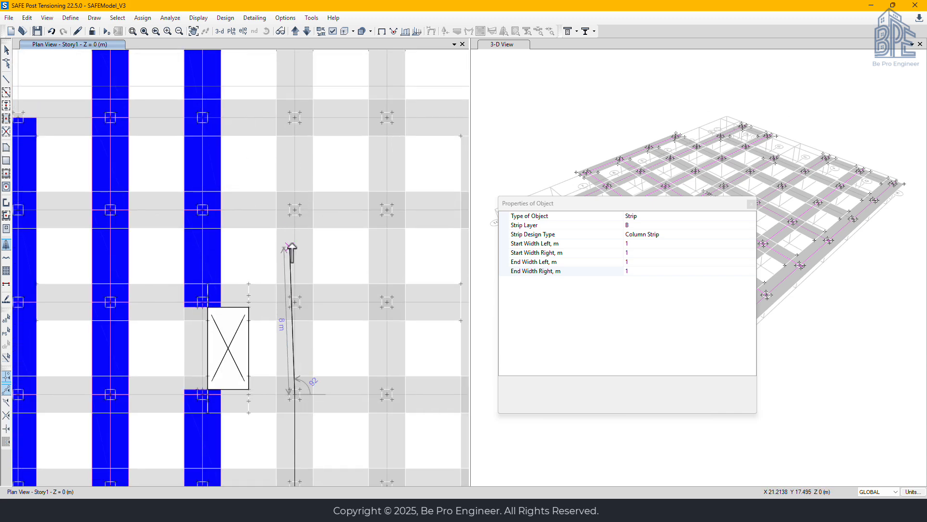
left_click(295, 209)
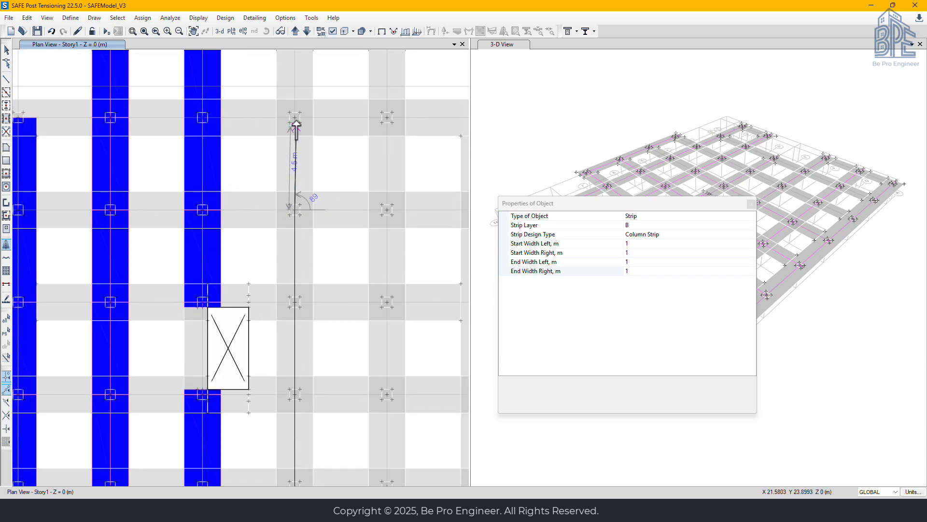
left_click(296, 114)
middle_click_drag(240, 83, 242, 355)
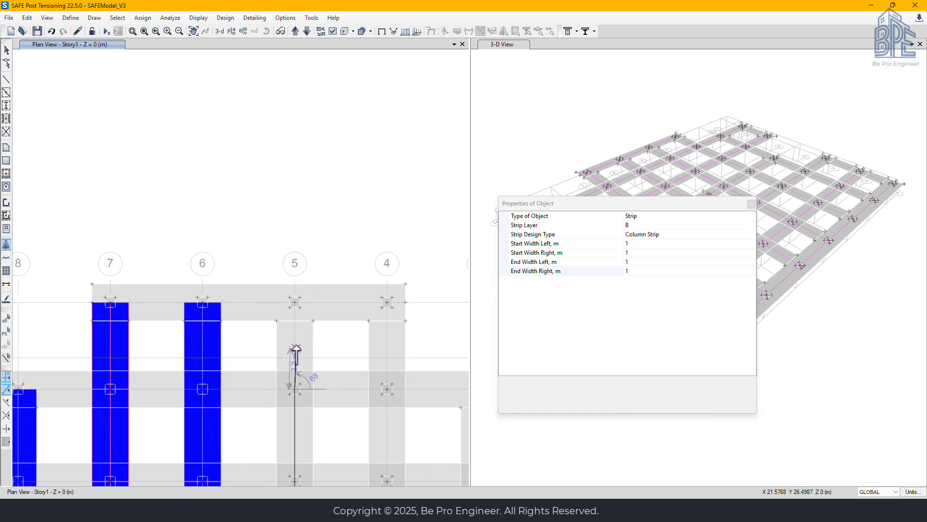
left_click(293, 299)
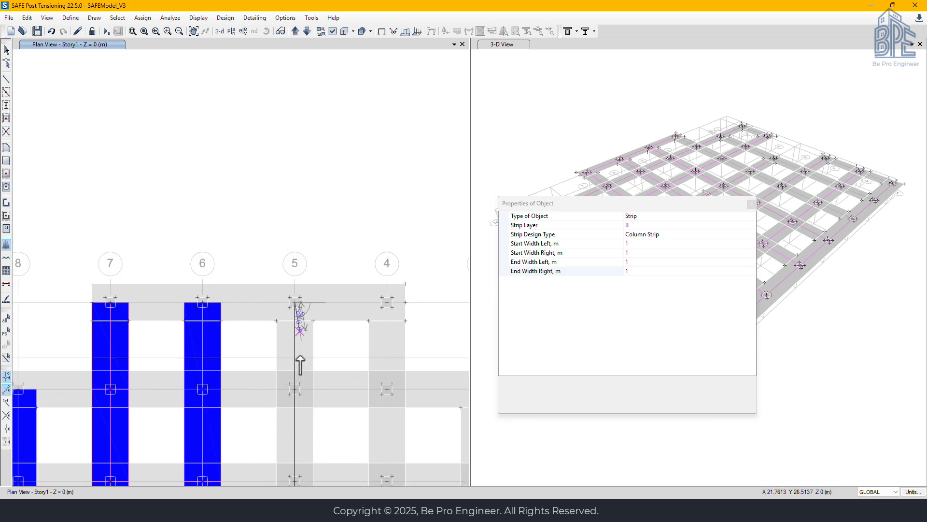
key("Return")
Draw the layer B column strip along grid 4 from the column at grid H through the column points to grid A
middle_click_drag(315, 439, 246, 180)
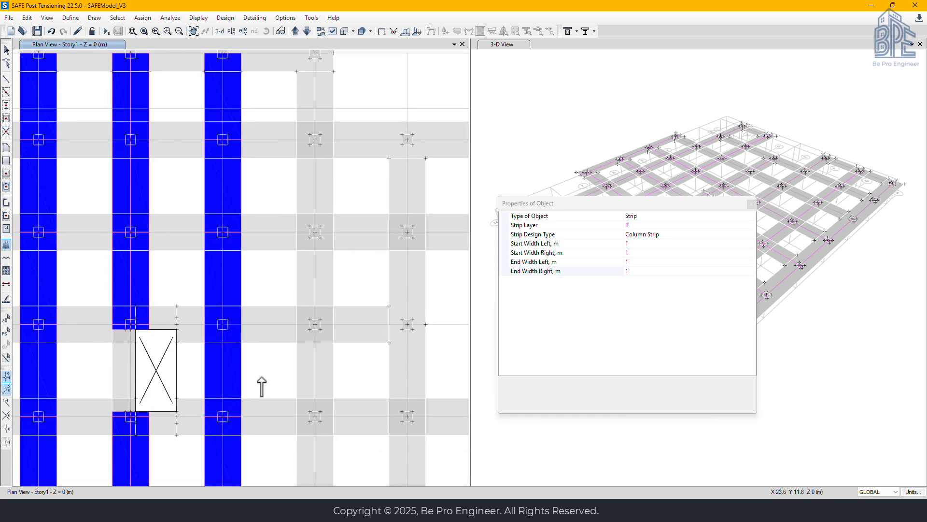
middle_click_drag(263, 383, 219, 166)
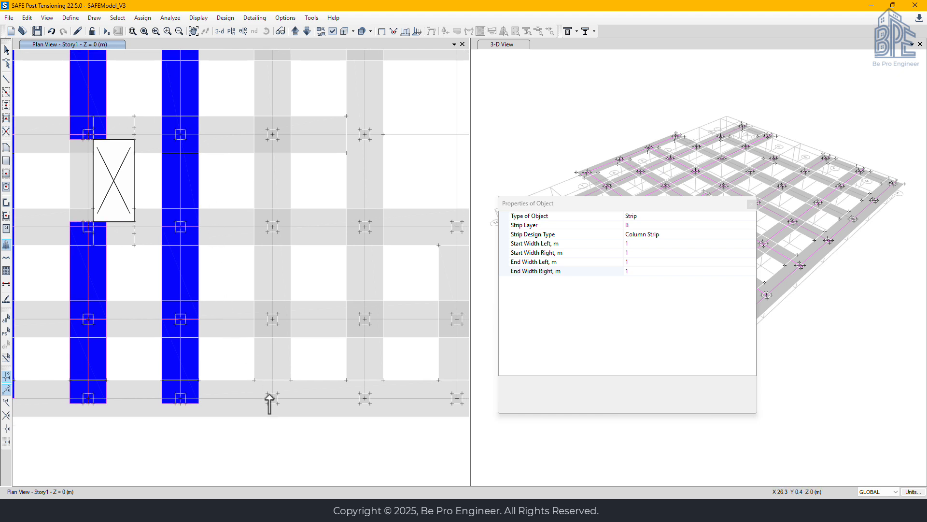
left_click(273, 401)
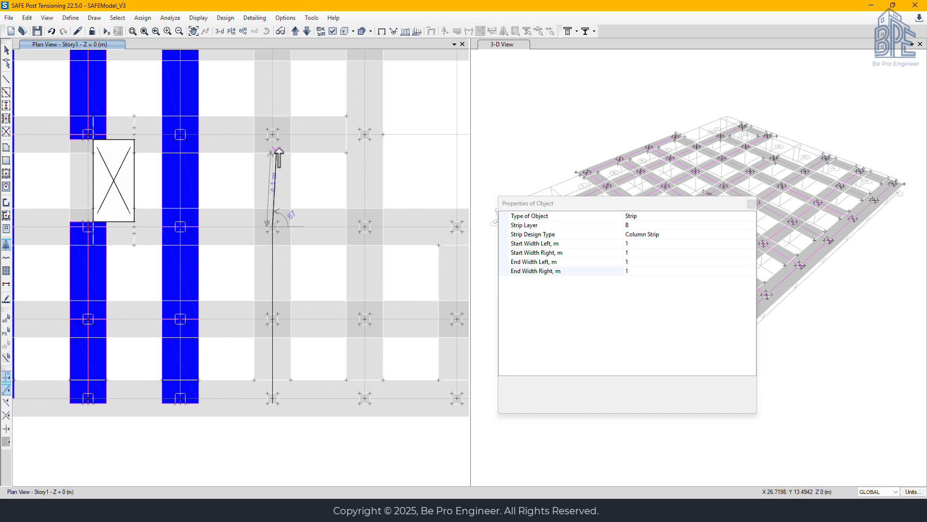
scroll(272, 121, "down", 2)
middle_click_drag(272, 116, 269, 362)
scroll(271, 272, "up", 2)
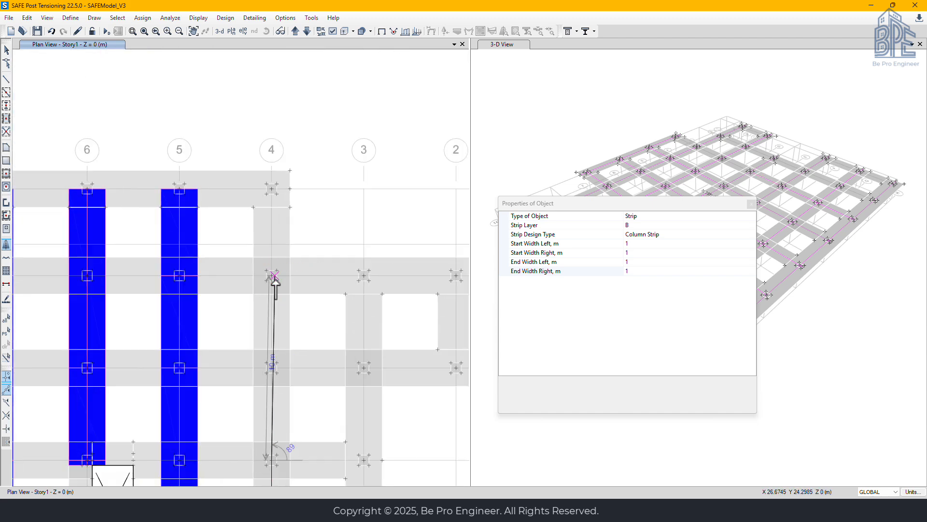
left_click(273, 189)
right_click(275, 190)
Draw the layer B column strip along grid 3 from grid H through the column points to grid C
middle_click_drag(316, 424, 281, 214)
middle_click_drag(288, 399, 223, 262)
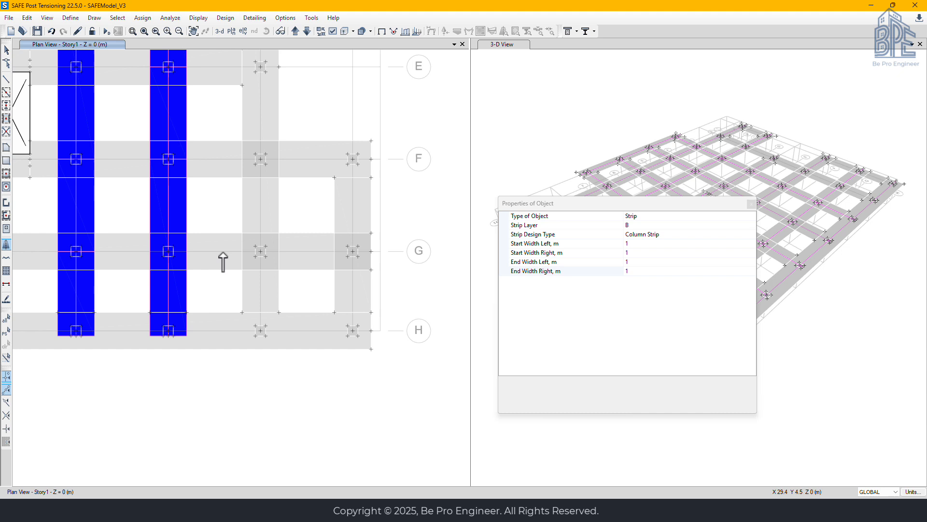
left_click(261, 330)
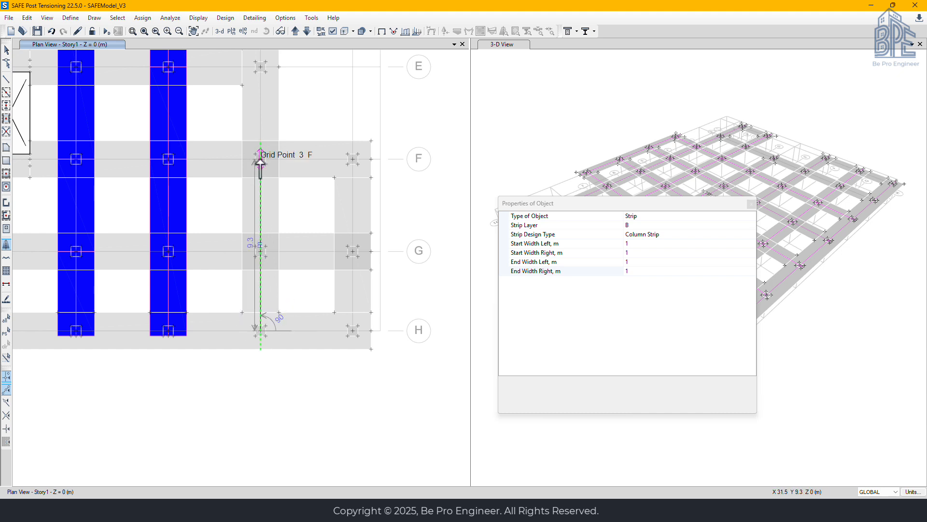
middle_click_drag(260, 128, 263, 362)
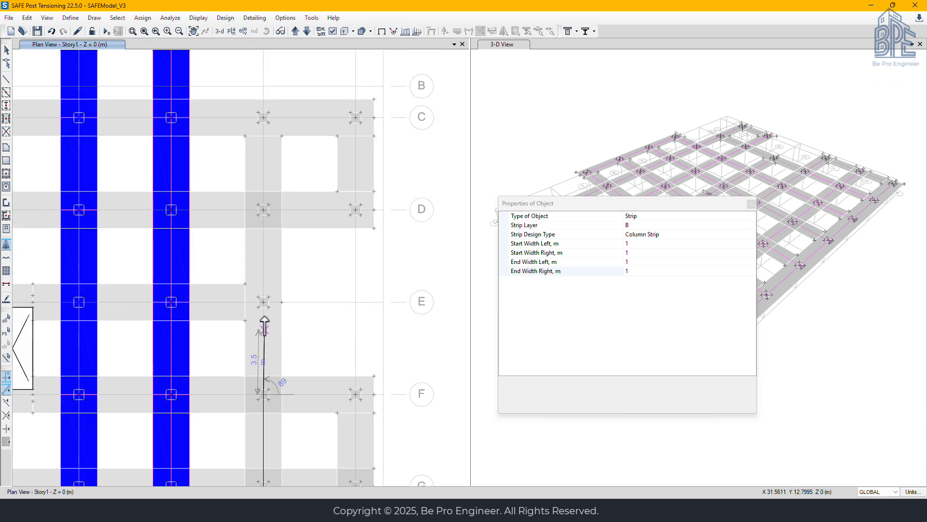
left_click(264, 302)
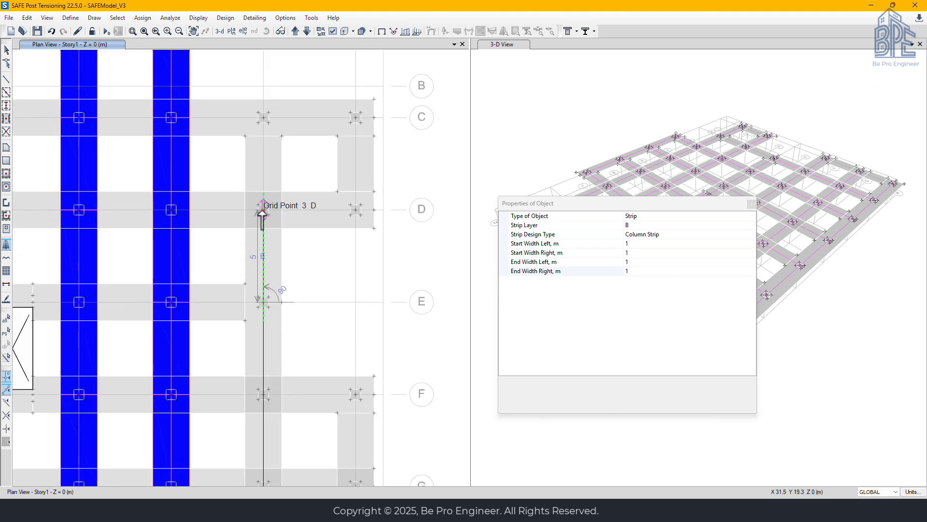
left_click(263, 209)
double_click(263, 118)
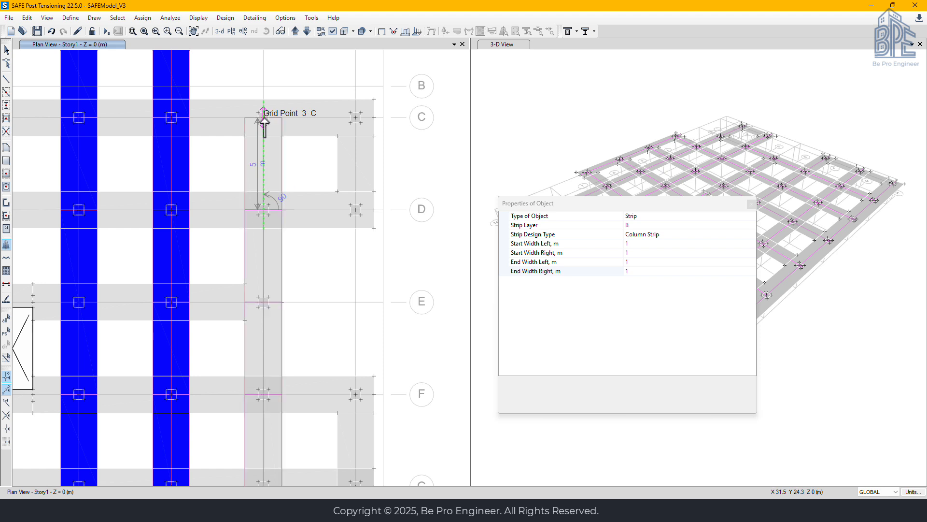
Draw the layer B column strip along grid 2 from grid H through grid G to grid F
middle_click_drag(311, 425, 263, 235)
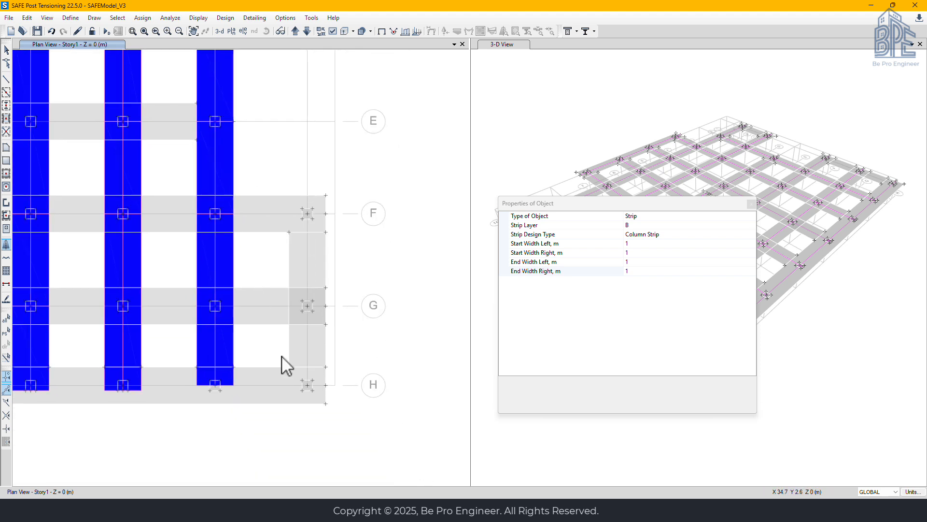
left_click(307, 385)
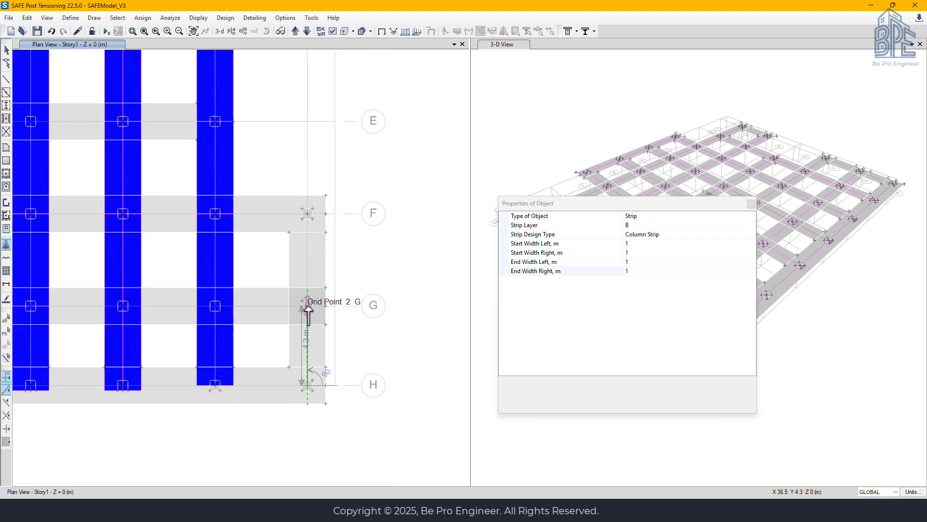
double_click(307, 213)
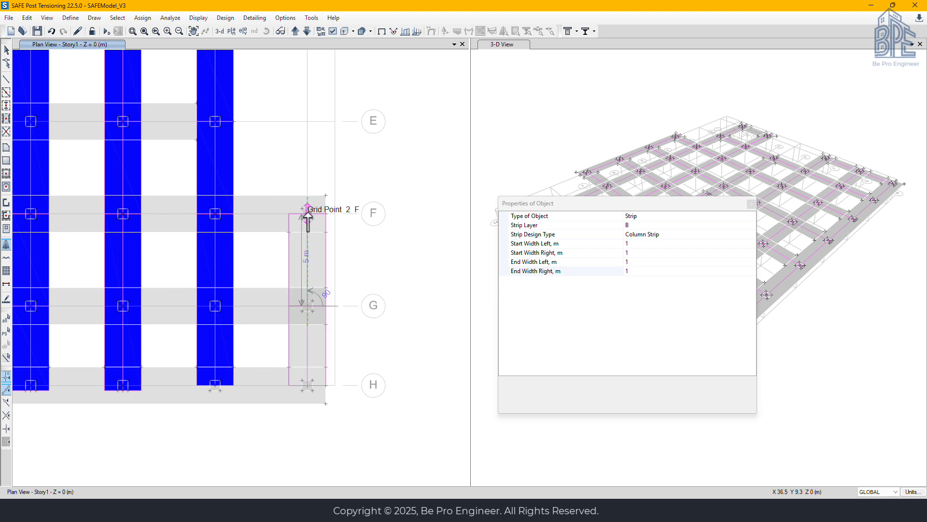
Draw the layer B column strip along grid 2 from the column at grid D to the column at grid C
middle_click_drag(296, 180, 306, 476)
left_click(321, 331)
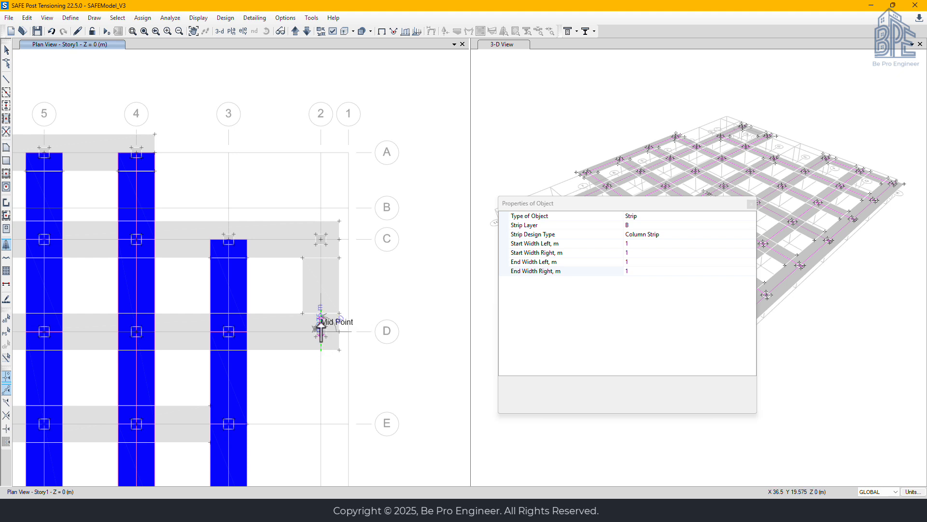
left_click(321, 240)
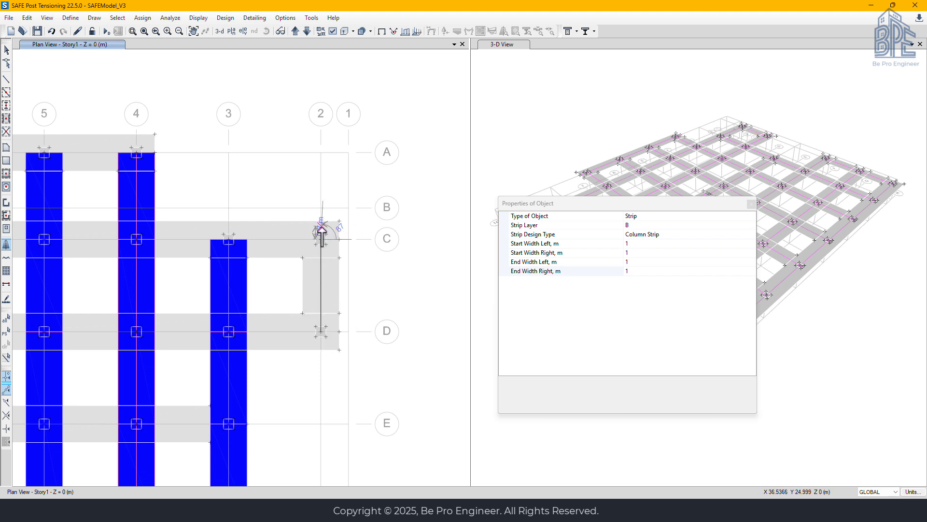
key("Return")
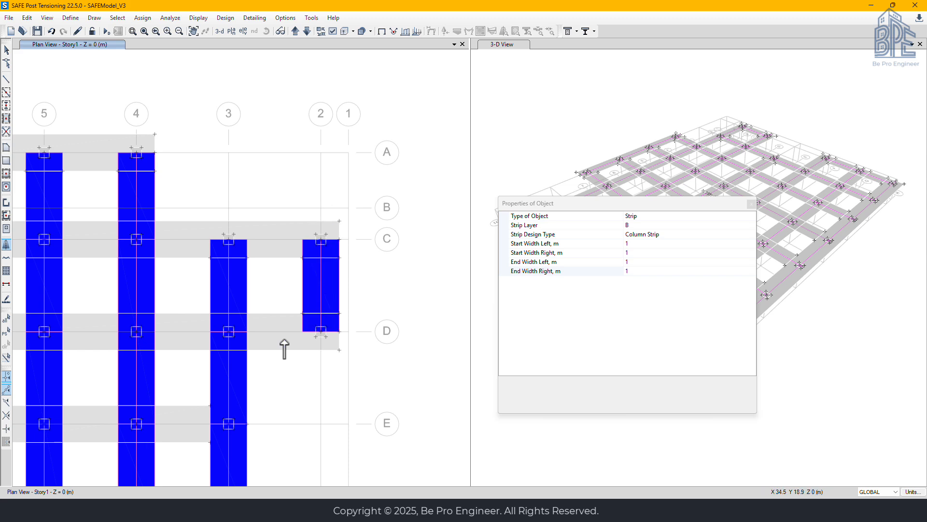
Draw the layer B column strip along grid 9 from grid D to grid C and finish strip drawing
middle_click_drag(258, 418, 325, 289)
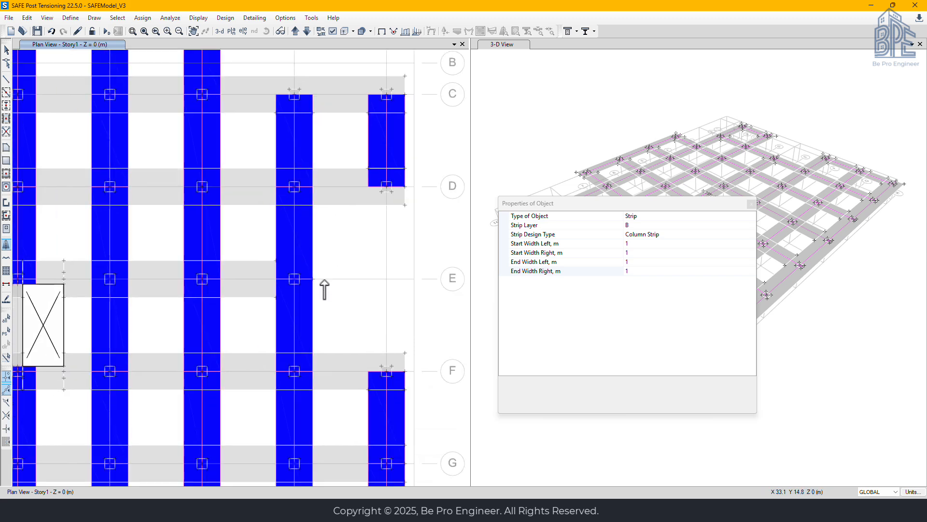
scroll(317, 328, "down", 3)
middle_click_drag(289, 375, 331, 291)
middle_click_drag(133, 161, 191, 221)
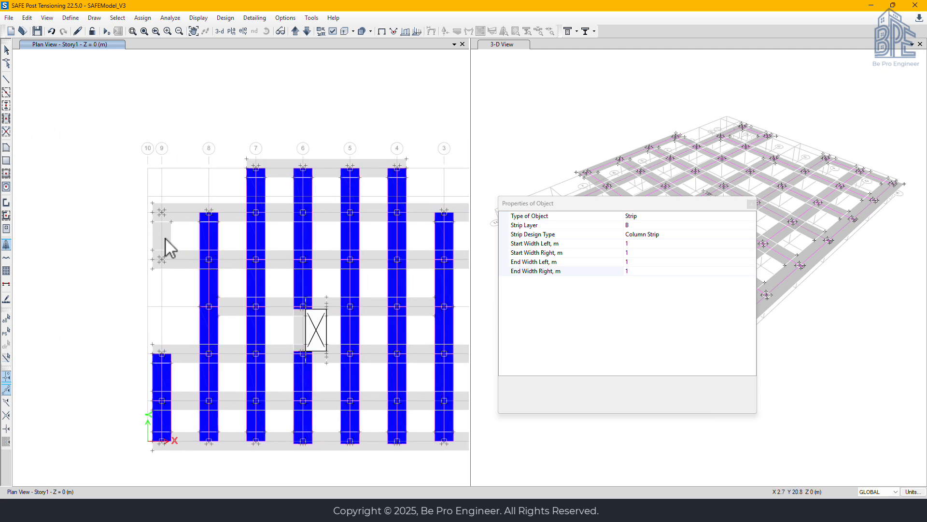
scroll(165, 238, "up", 5)
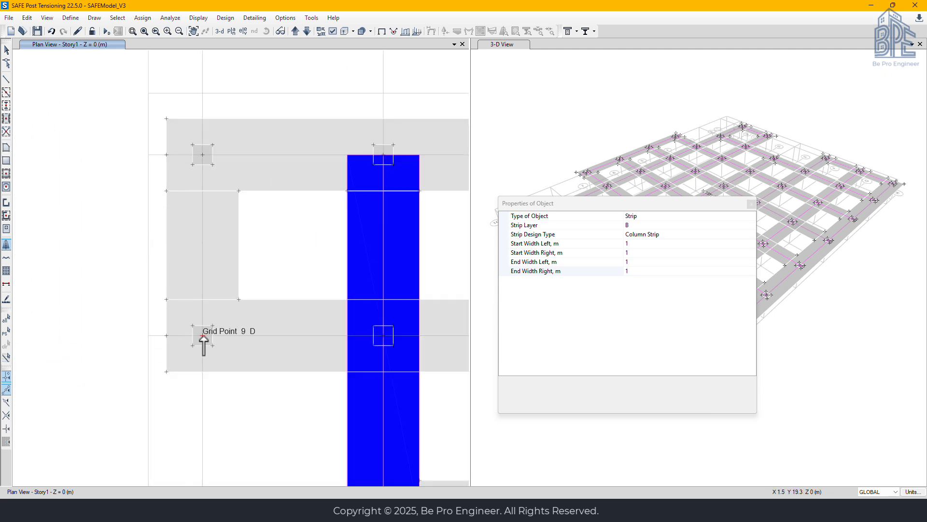
left_click(202, 334)
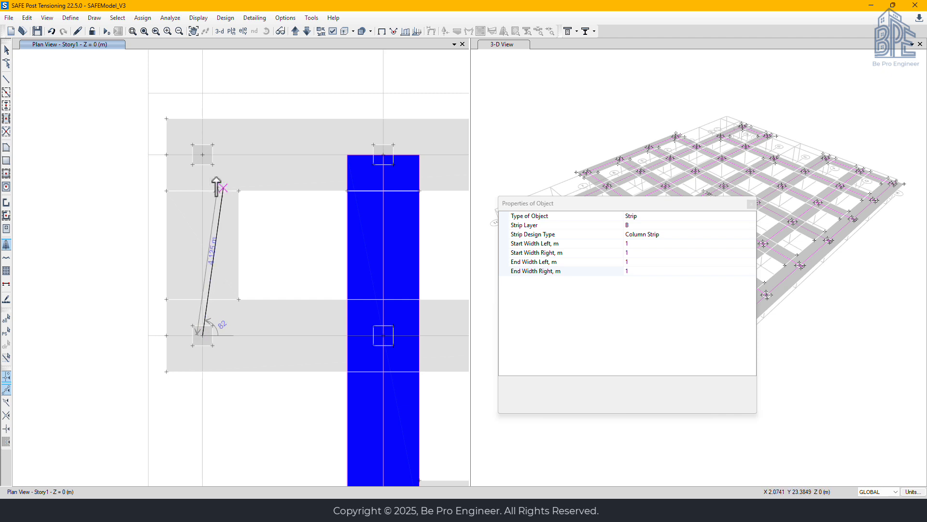
left_click(202, 154)
key("Return")
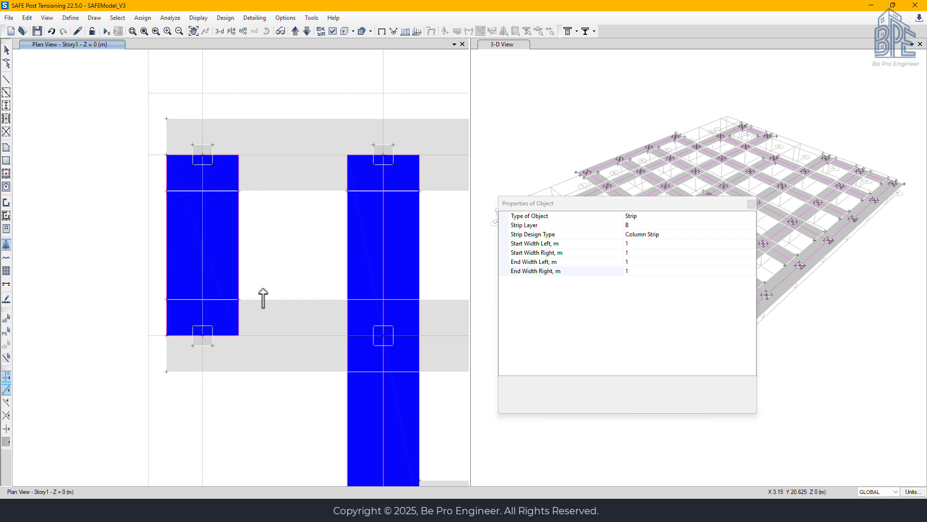
key("Escape")
scroll(278, 406, "down", 2)
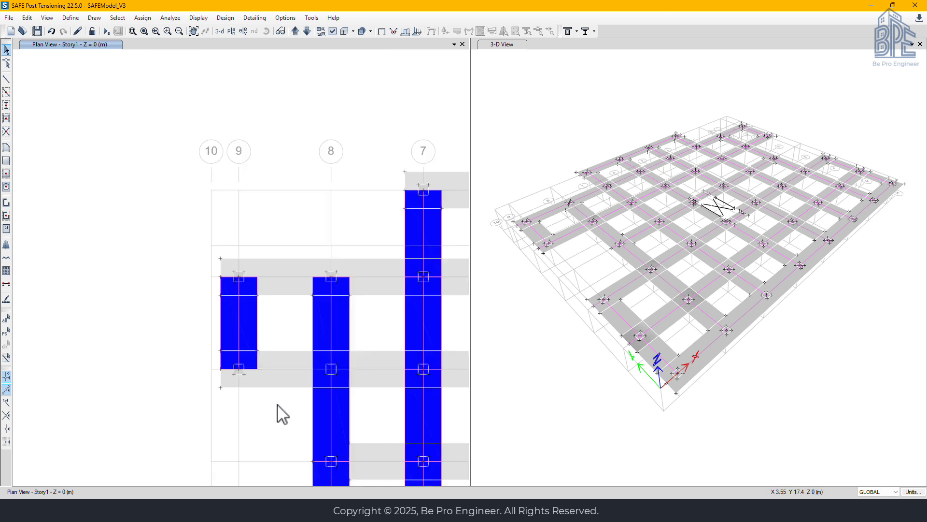
Extend both ends of the grid 9 strip between C and D to the adjacent slab edges with Extend Frame/Tendon/Strip Objects
scroll(239, 279, "up", 3)
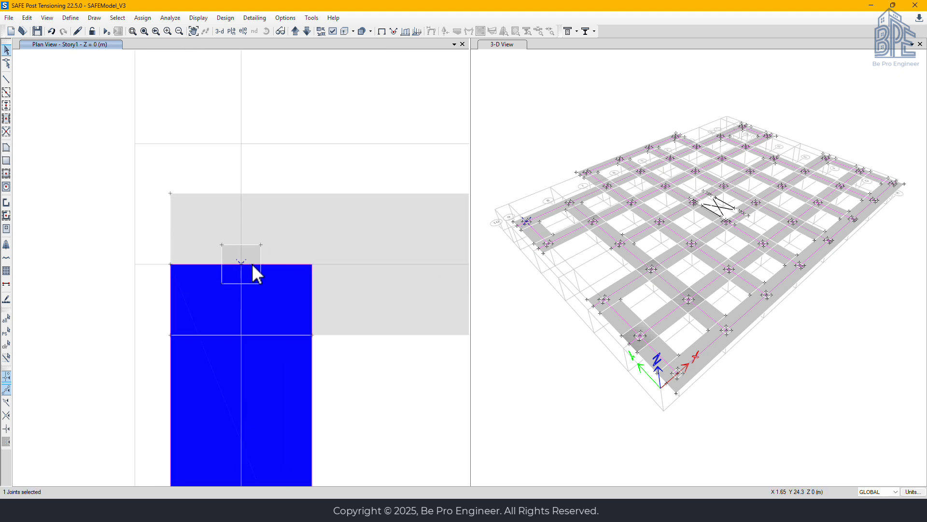
left_click(241, 309)
middle_click_drag(276, 401, 246, 247)
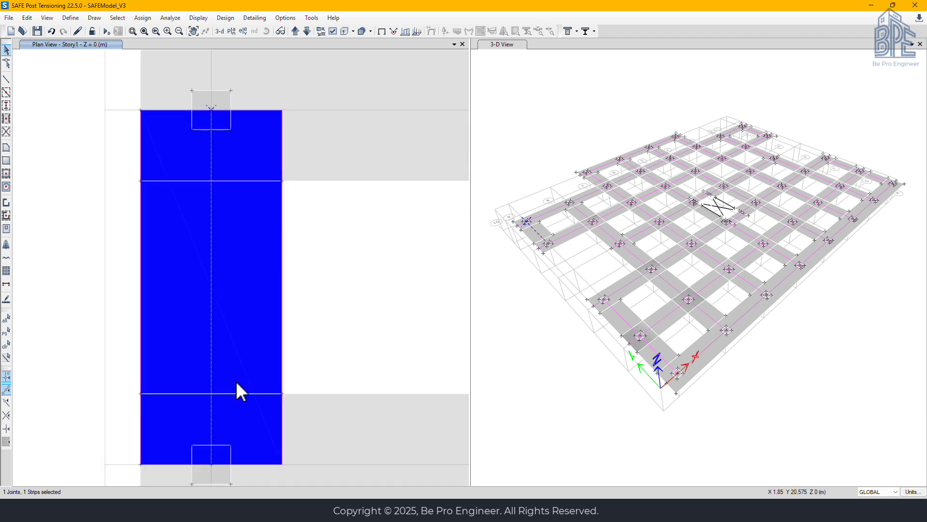
scroll(236, 380, "down", 3)
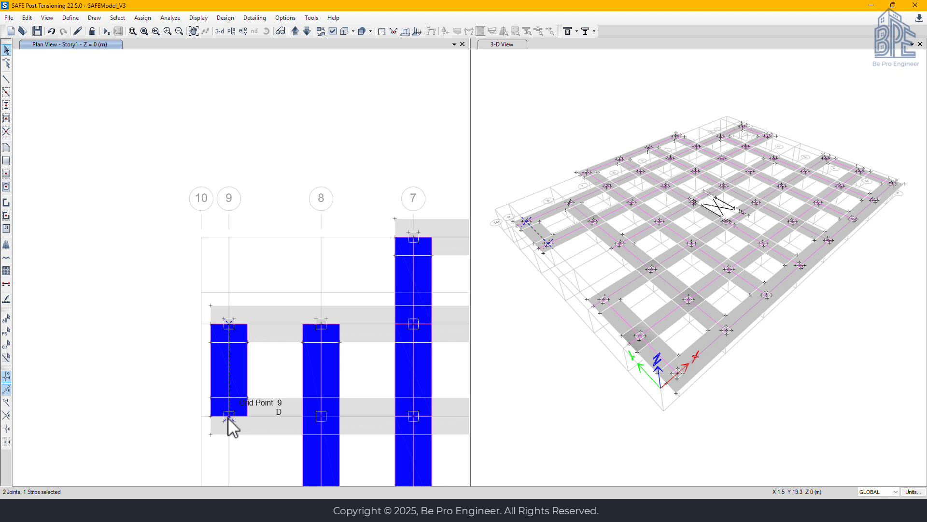
left_click(278, 307)
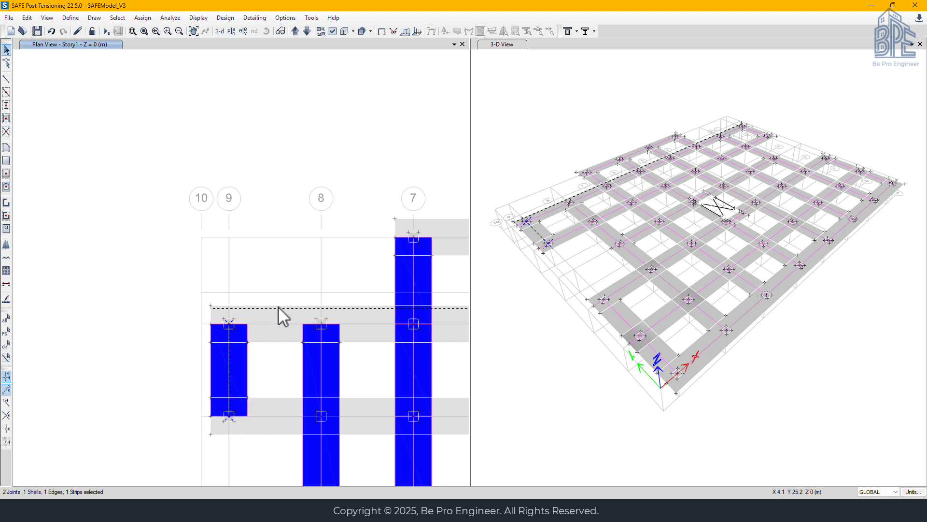
left_click(244, 434)
left_click(27, 18)
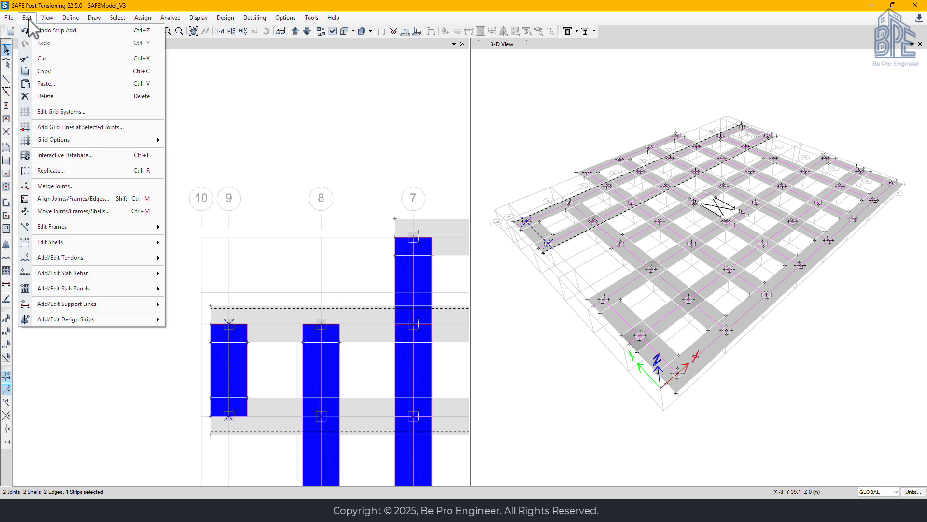
left_click(58, 199)
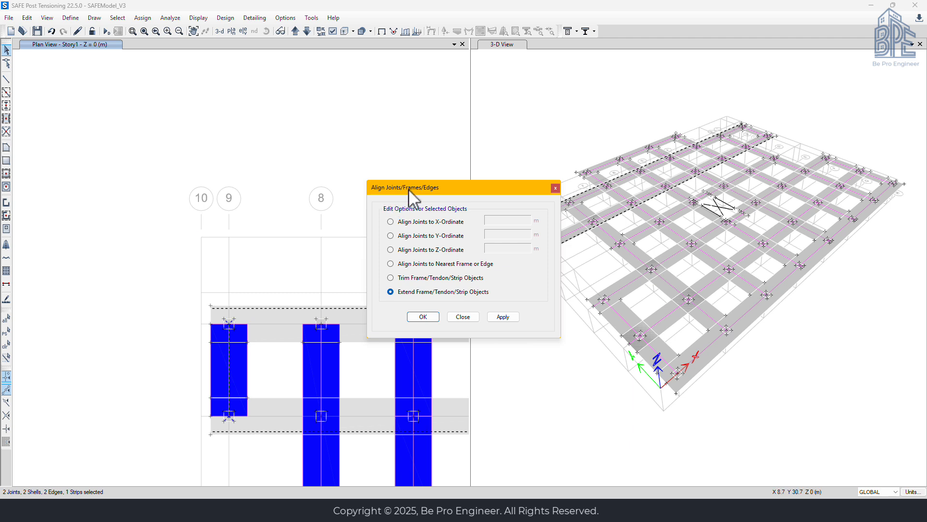
left_click_drag(408, 189, 660, 205)
left_click(755, 332)
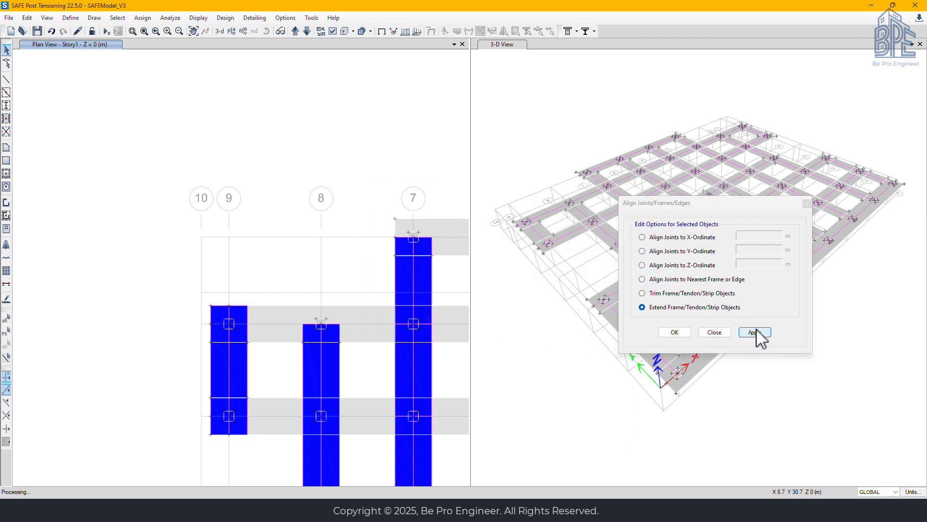
Extend the upper ends of the layer B strips on grids 8 to 3, and both ends of the grid 2 C-D strip, to the slab edges
left_click(321, 324)
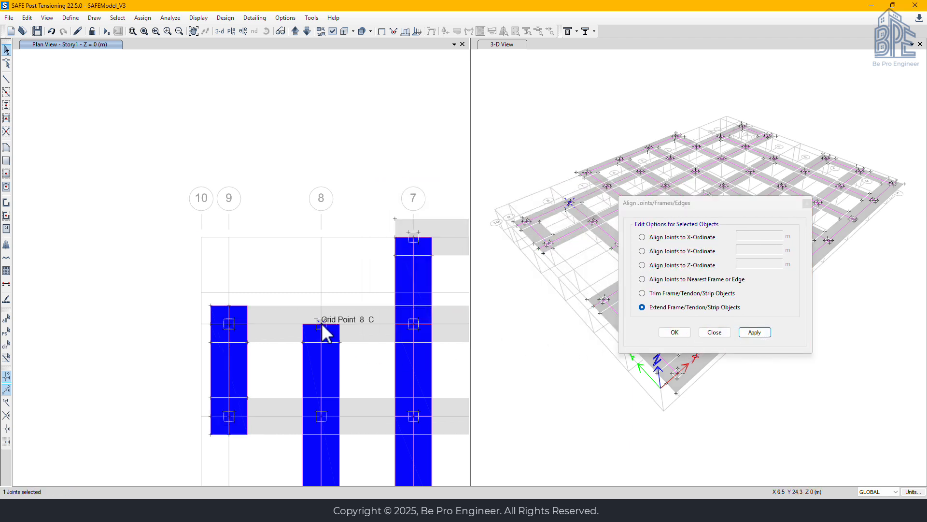
left_click(321, 341)
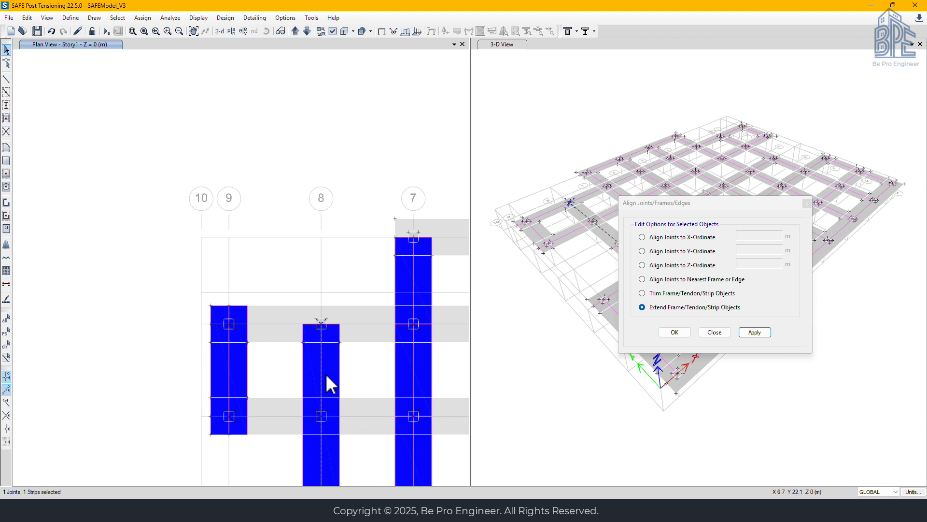
left_click(412, 239)
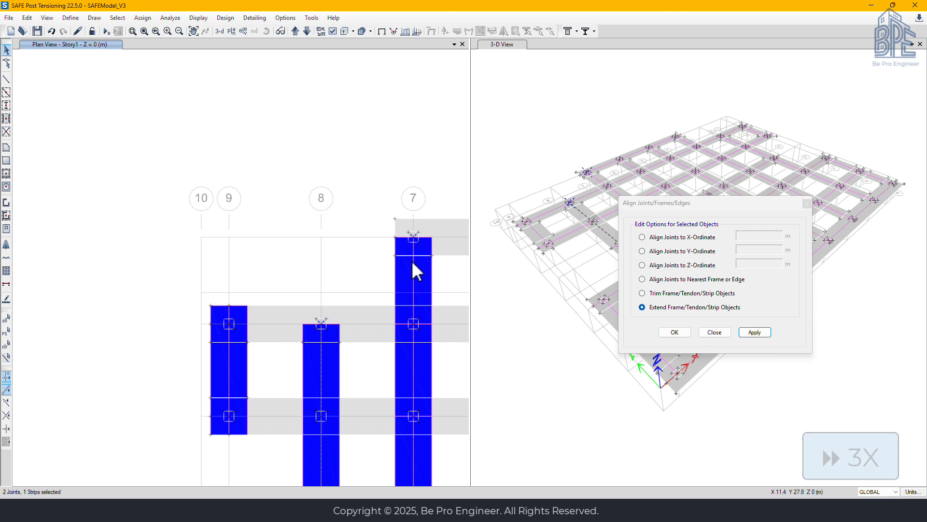
left_click(343, 306)
left_click(419, 219)
left_click(414, 274)
middle_click_drag(414, 274, 187, 256)
left_click(278, 220)
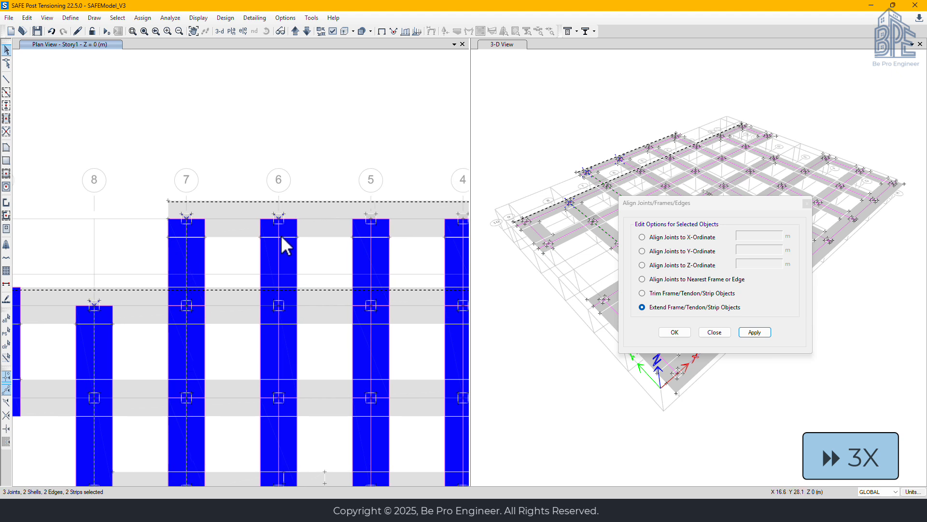
left_click(372, 221)
middle_click_drag(425, 259, 232, 256)
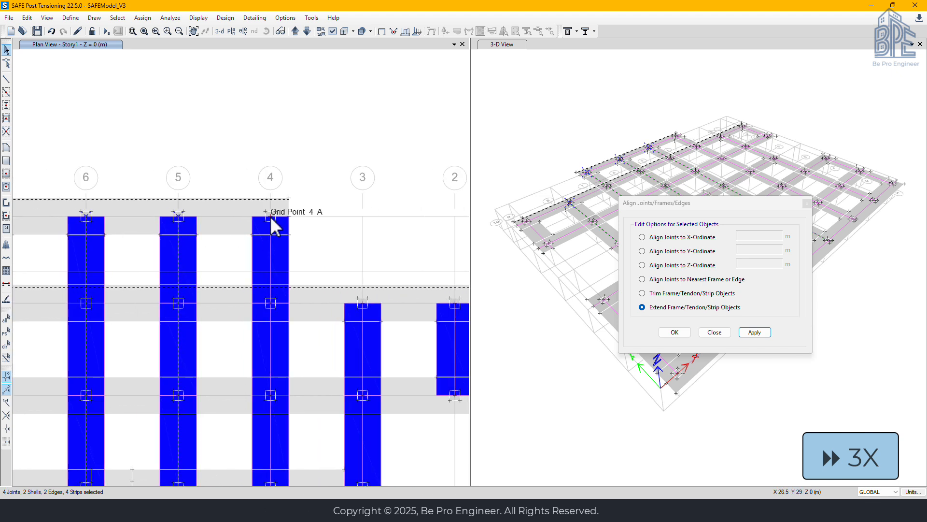
left_click(273, 225)
left_click(364, 317)
left_click(458, 319)
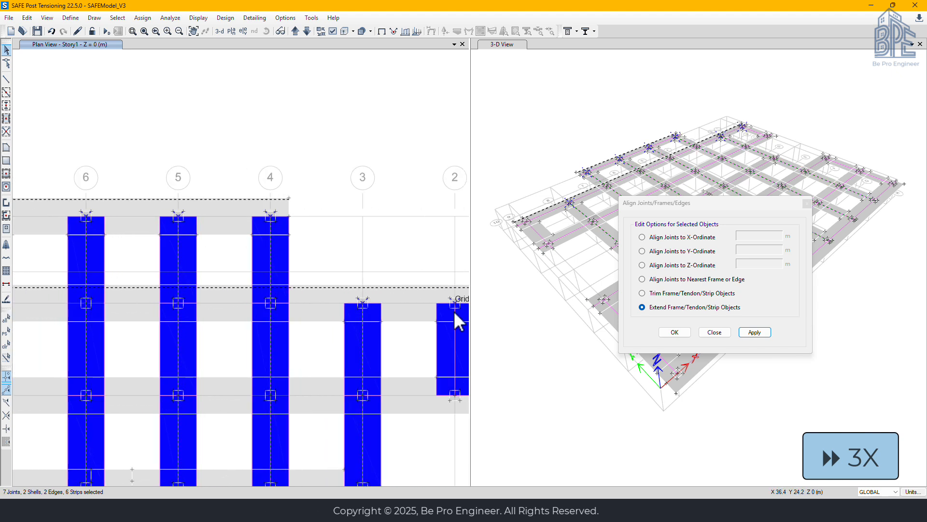
left_click(455, 397)
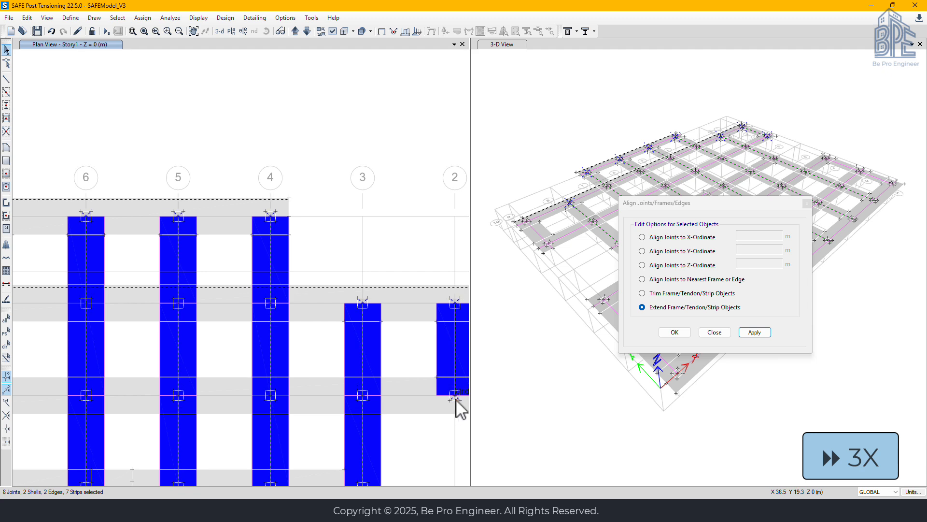
left_click(754, 332)
Extend the layer B strip ends at grid H on grids 9 to 2, and at grid F on grids 9 and 2, to the slab edges
scroll(261, 401, "down", 3)
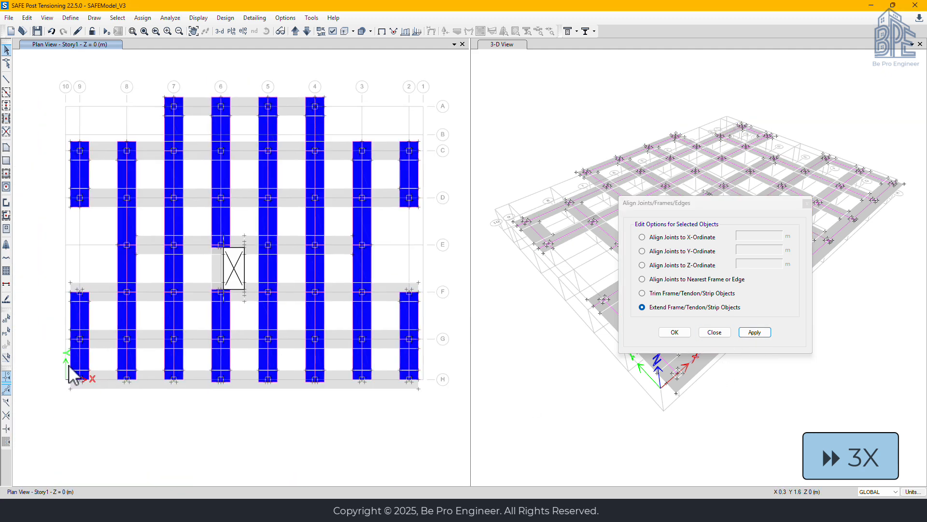
scroll(69, 365, "up", 3)
left_click(90, 223)
left_click(91, 237)
left_click(102, 205)
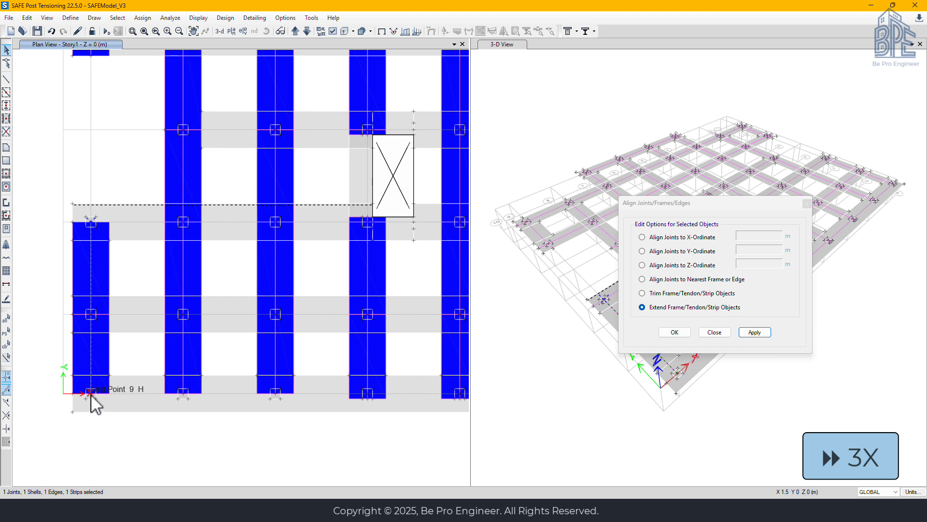
left_click(91, 394)
left_click(96, 413)
left_click(183, 394)
left_click(184, 336)
left_click(275, 382)
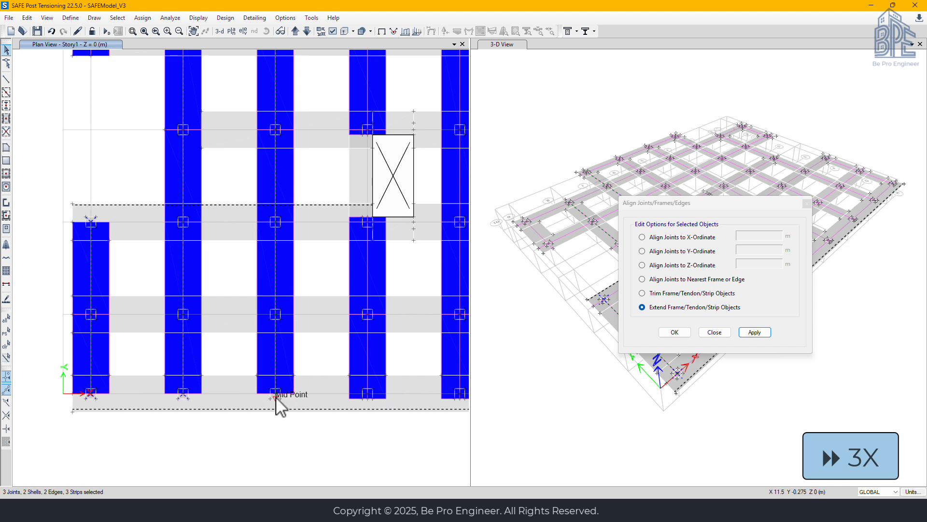
left_click(276, 396)
left_click(367, 398)
left_click(366, 364)
middle_click_drag(409, 318, 212, 310)
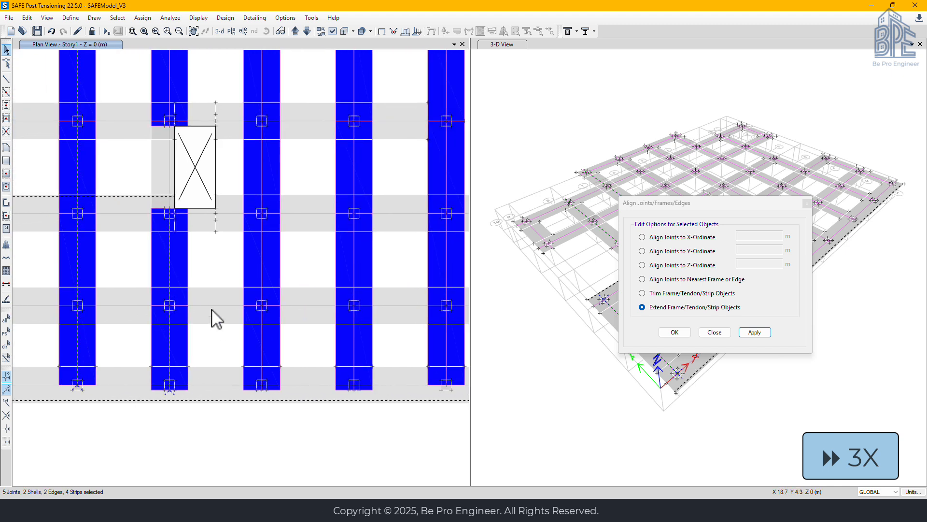
left_click(264, 390)
left_click(259, 373)
left_click(354, 389)
left_click(352, 365)
middle_click_drag(351, 370, 136, 354)
left_click(230, 372)
left_click(231, 342)
left_click(322, 372)
left_click(323, 338)
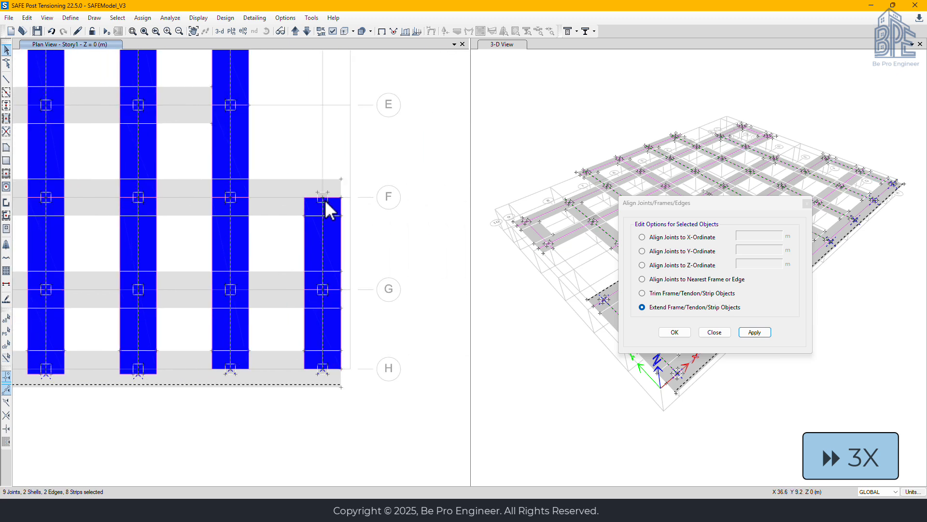
left_click(755, 332)
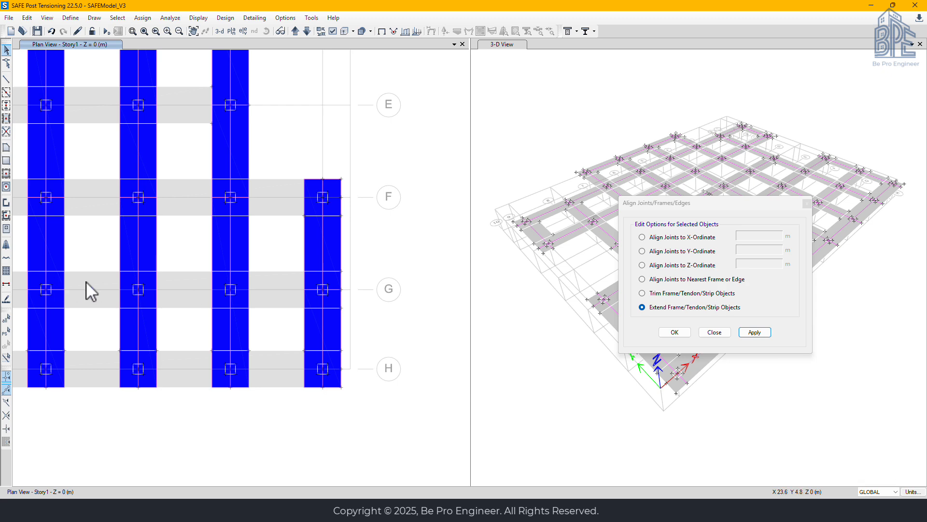
scroll(85, 281, "down", 3)
middle_click_drag(83, 278, 279, 372)
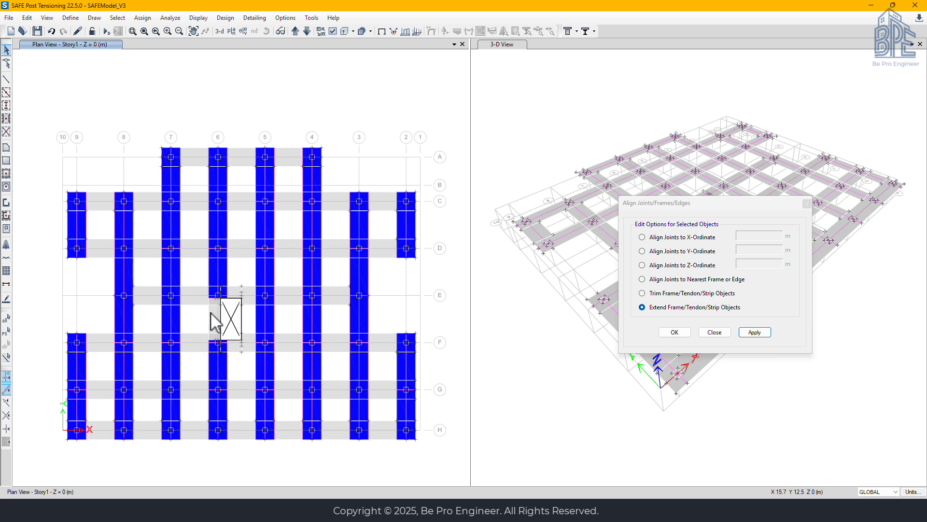
scroll(215, 322, "up", 4)
left_click(716, 333)
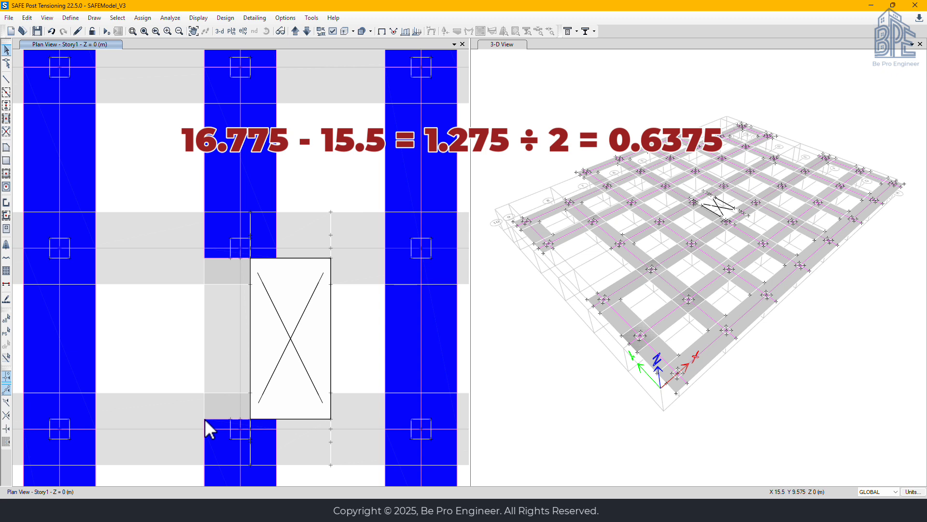
Start a new layer B column strip and set its left and right start widths to 0.6375 m
scroll(205, 418, "down", 2)
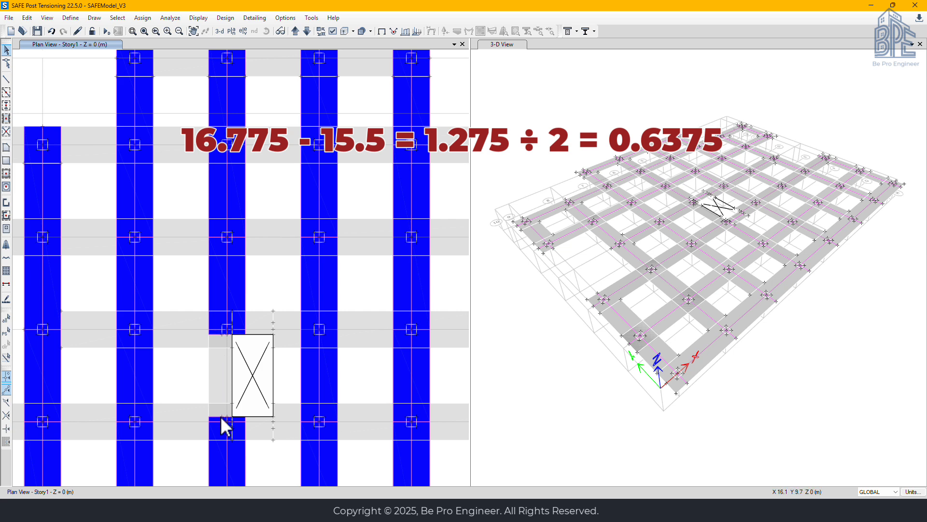
middle_click_drag(223, 424, 223, 322)
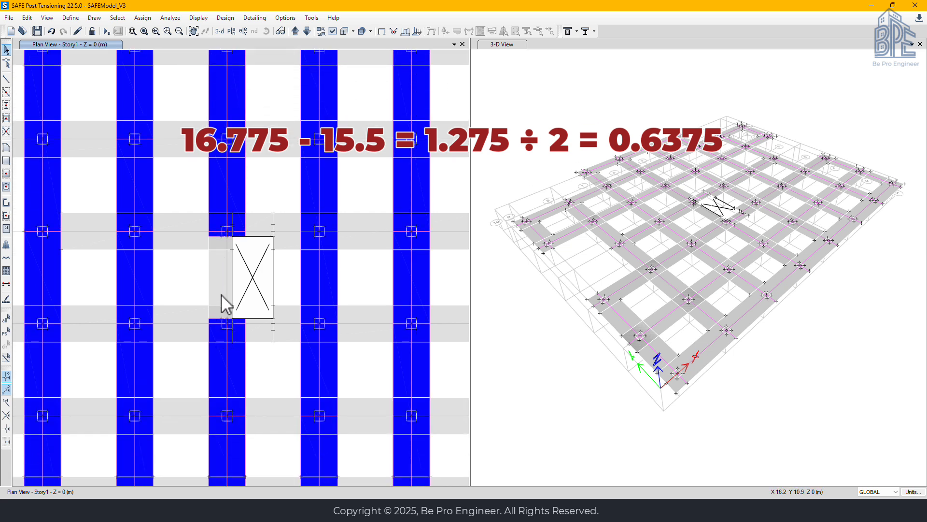
left_click(7, 245)
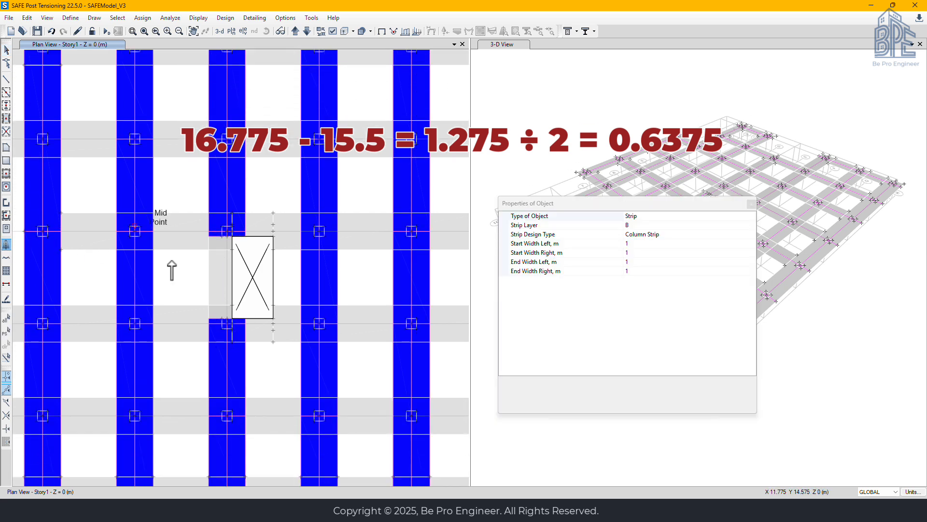
scroll(202, 315, "up", 5)
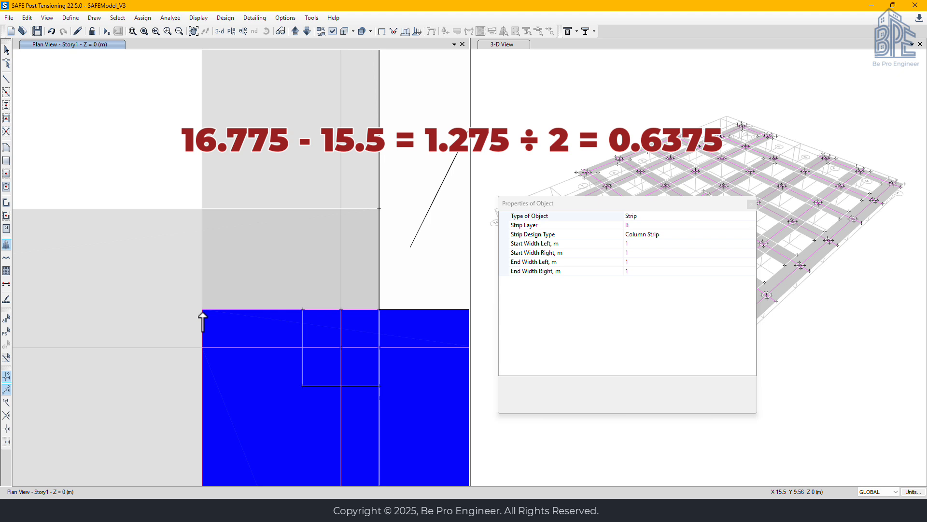
left_click(637, 243)
type("0")
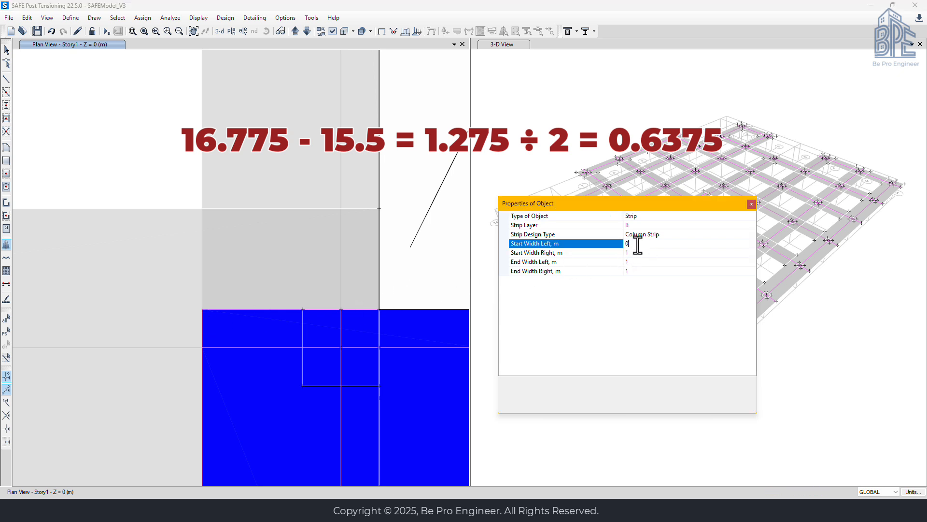
type(".6375")
left_click(642, 252)
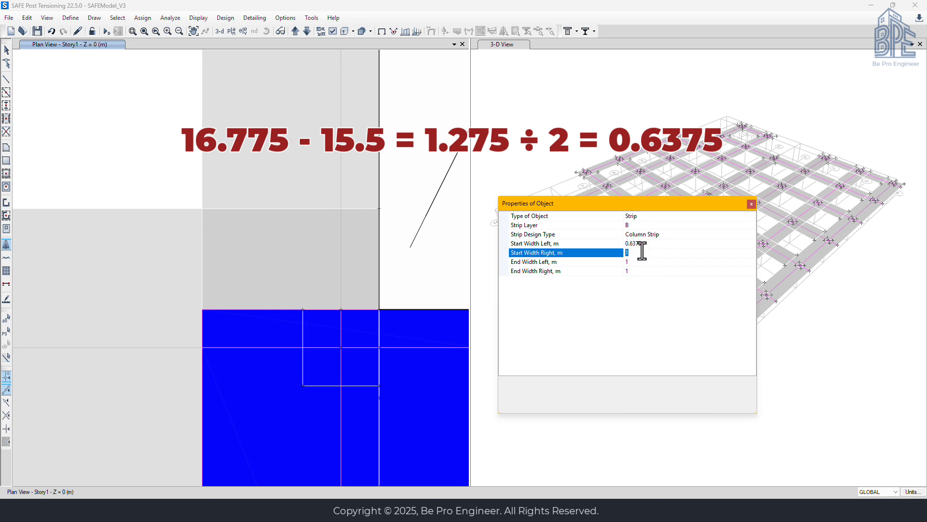
type("0.6375")
Set the new strip's left and right end widths to 0.6375 m
left_click(636, 261)
type("0.6")
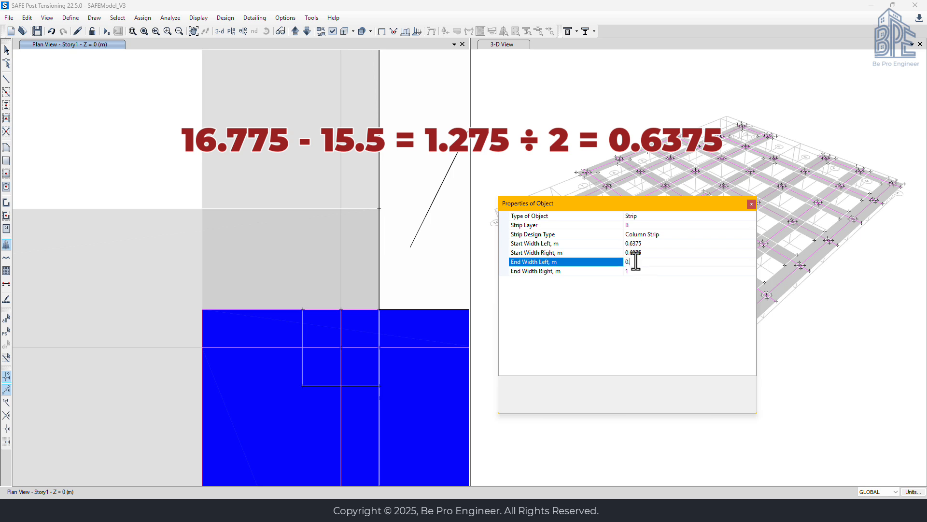
type("375")
left_click(639, 271)
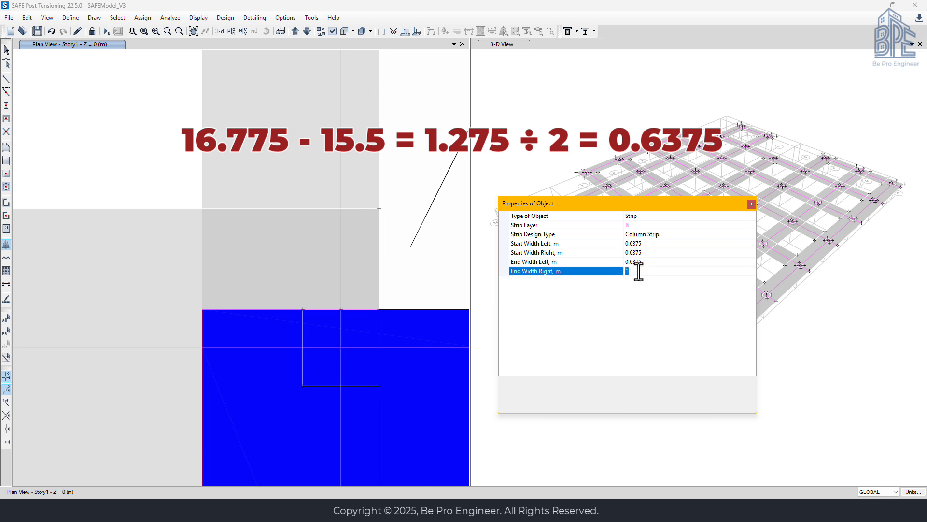
type("0.6375")
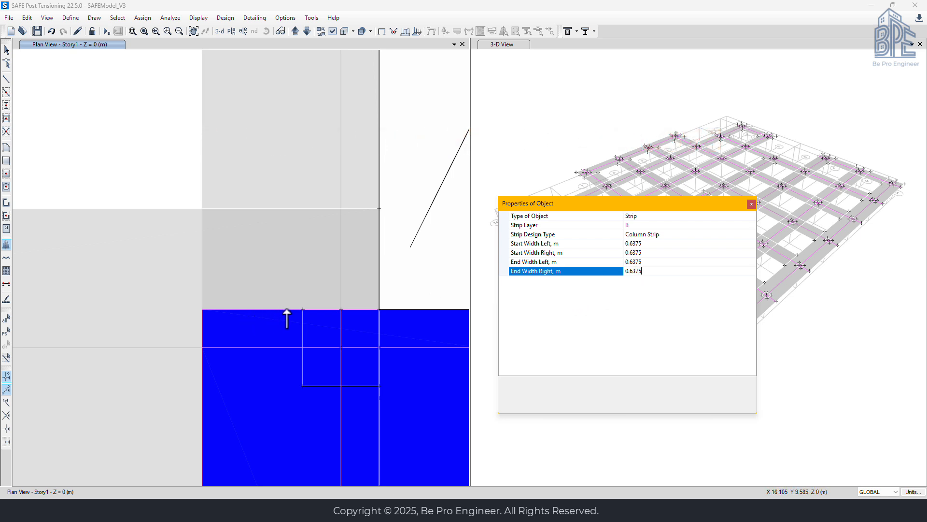
Draw the narrow layer B strip beside the opening at X 16.225, from Y 14.025 to Y 9.575, and finish strip drawing
scroll(287, 319, "down", 1)
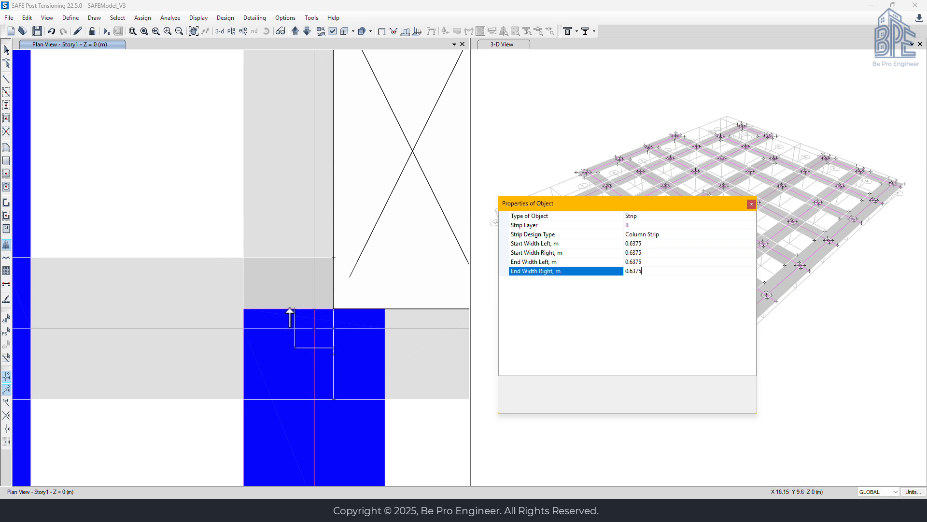
left_click(298, 256)
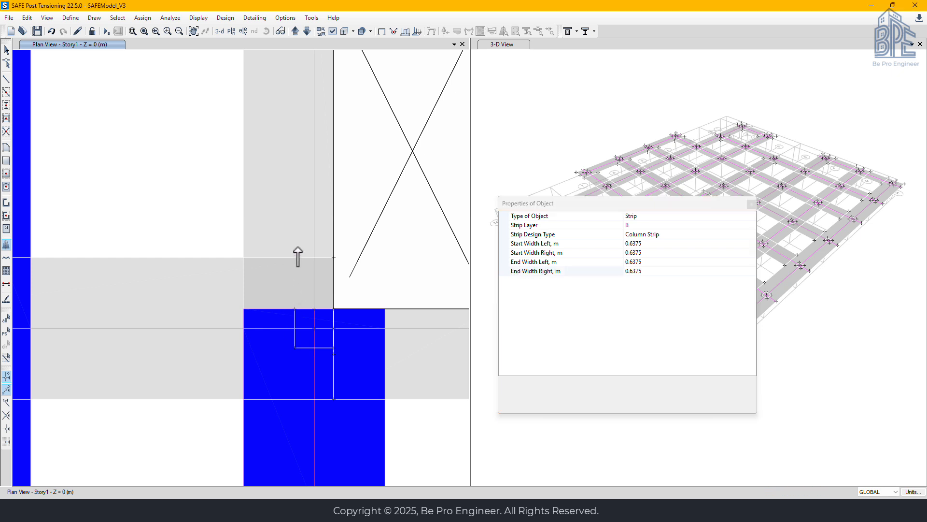
middle_click_drag(298, 256, 288, 334)
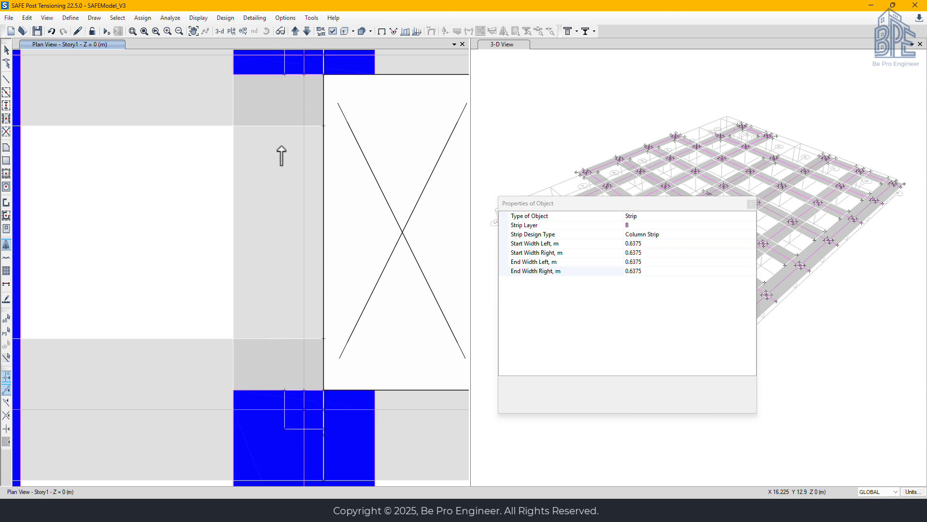
left_click(285, 74)
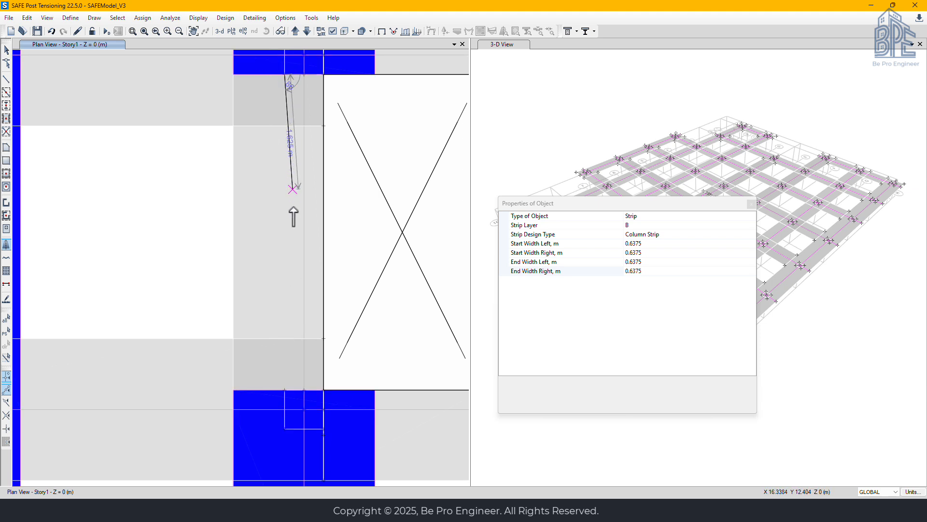
double_click(285, 392)
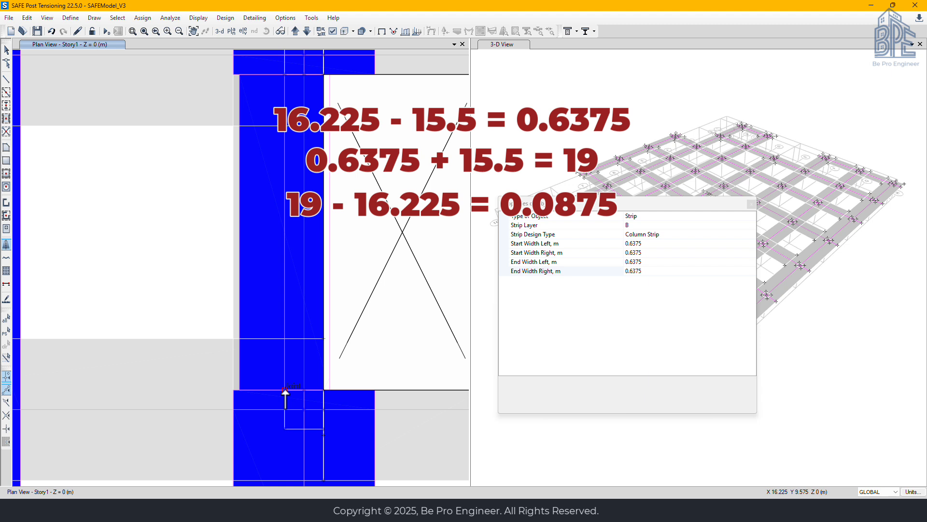
key("Escape")
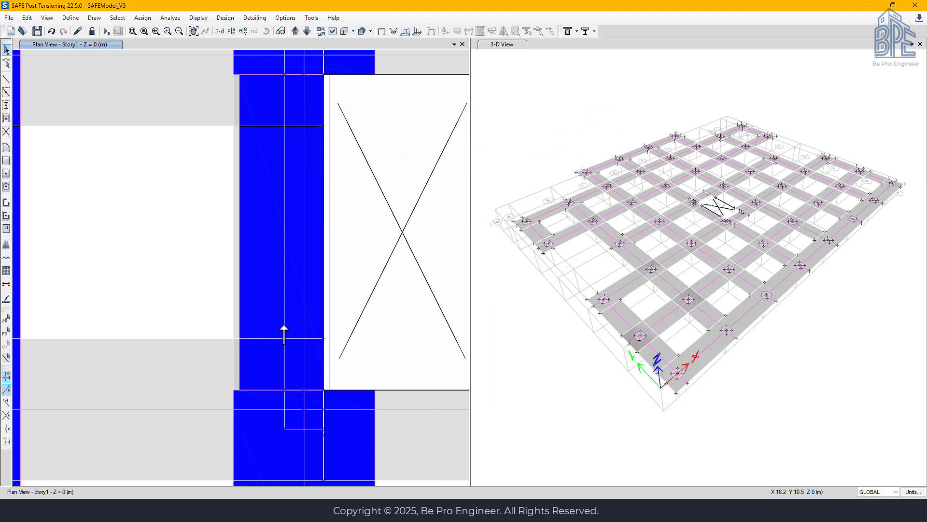
Move the narrow strip beside the opening by a Delta X of -0.0875 m
left_click(285, 276)
left_click(25, 18)
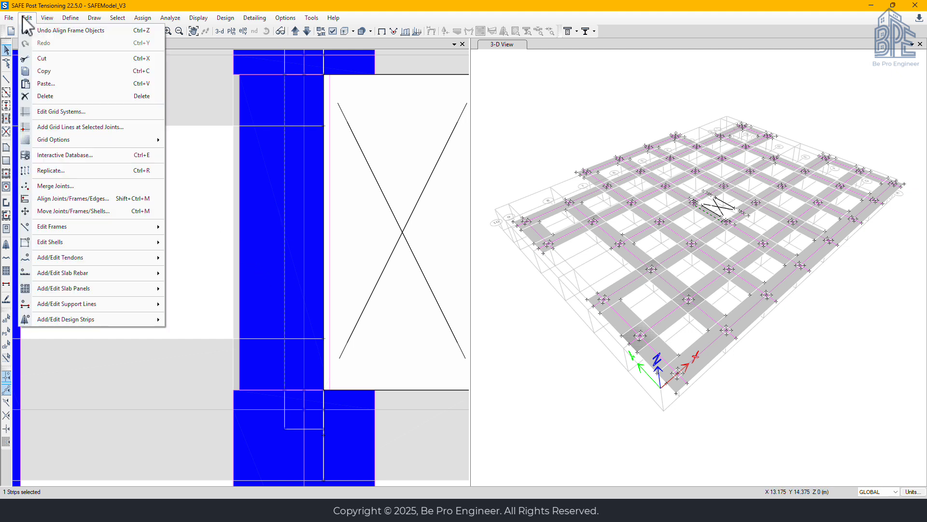
left_click(61, 211)
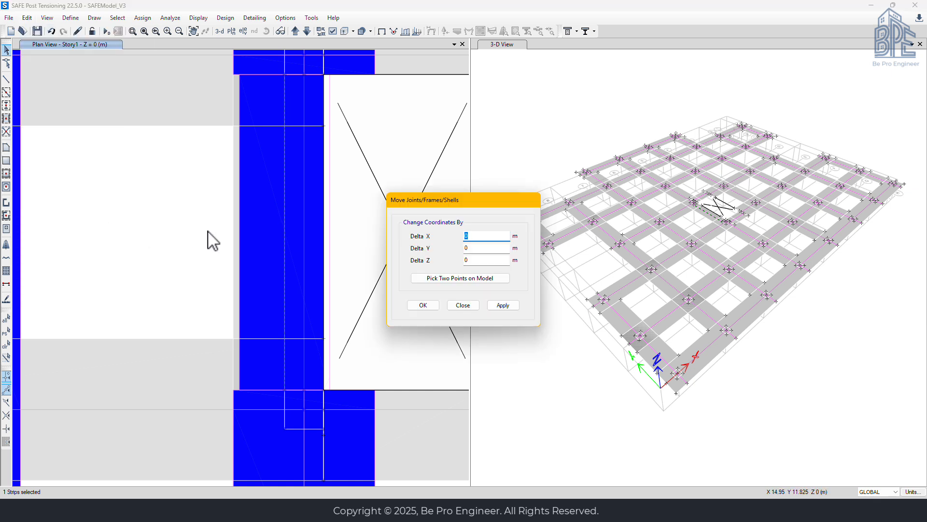
type("-0.0875")
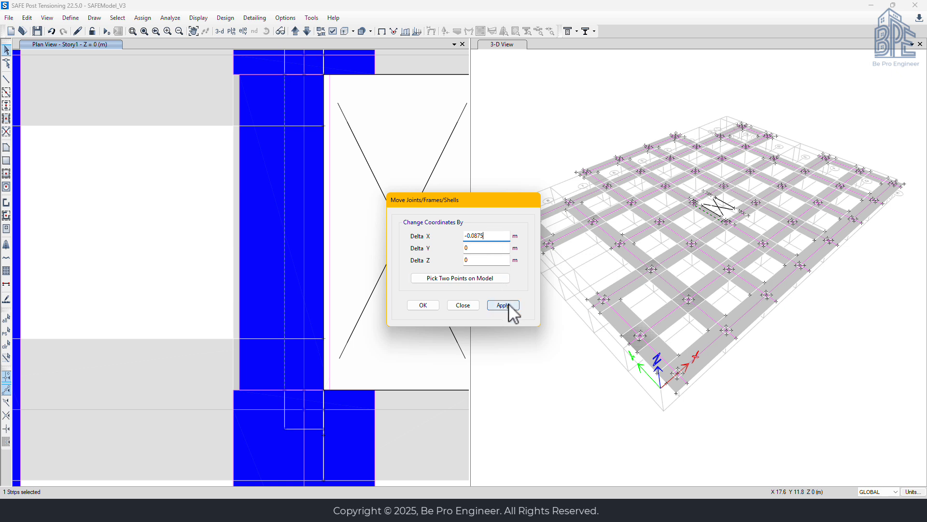
left_click(506, 306)
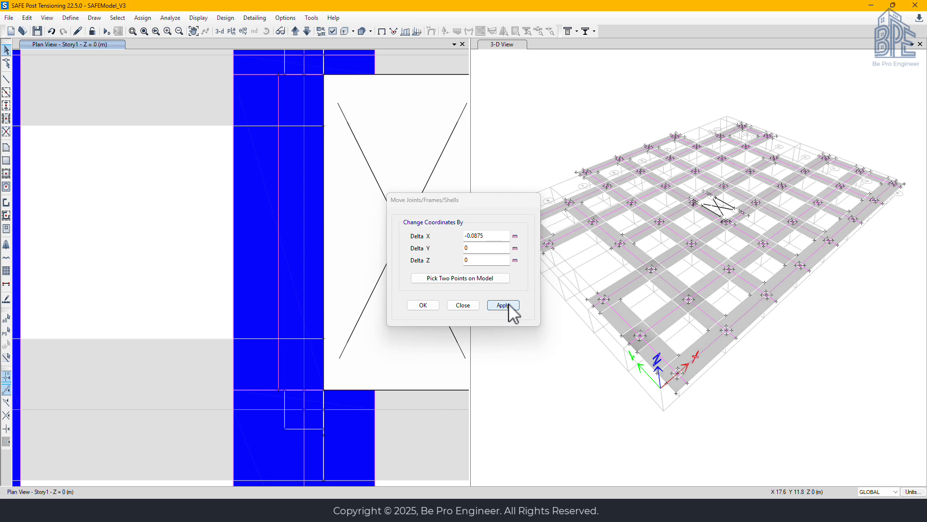
left_click(462, 305)
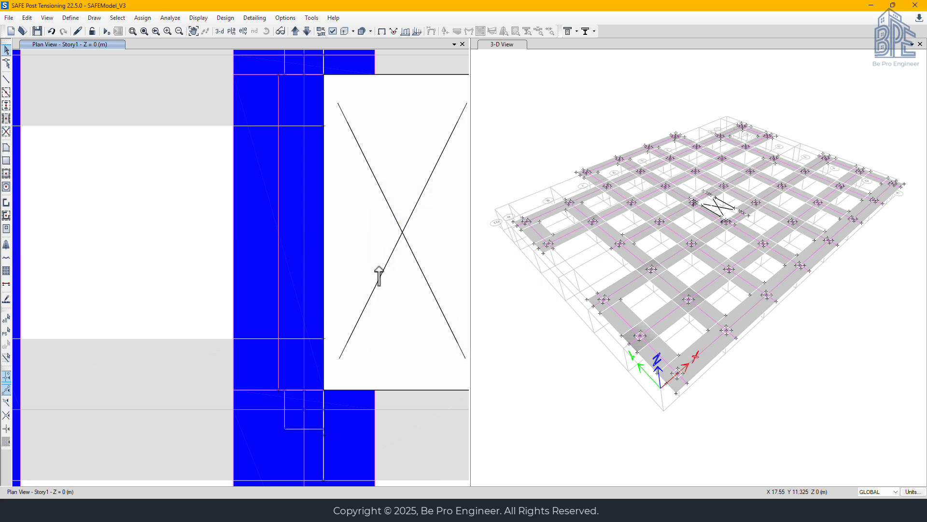
Show the layer A design strips together with layer B in the full plan view
scroll(380, 273, "down", 3)
scroll(379, 275, "down", 2)
scroll(383, 271, "down", 3)
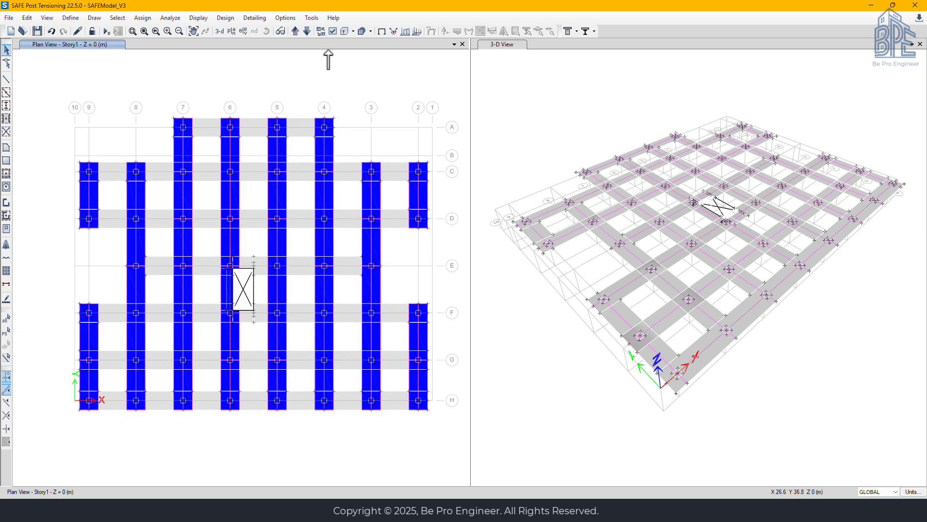
left_click(333, 31)
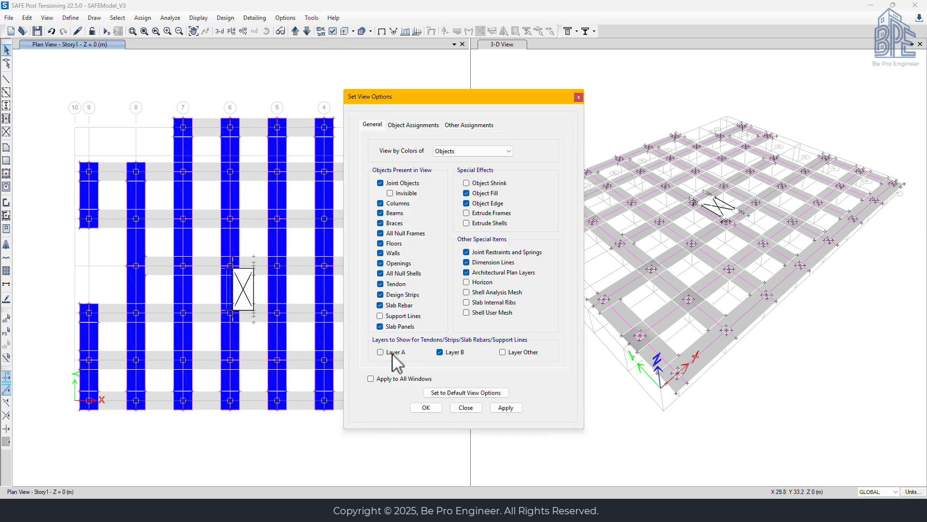
left_click(425, 408)
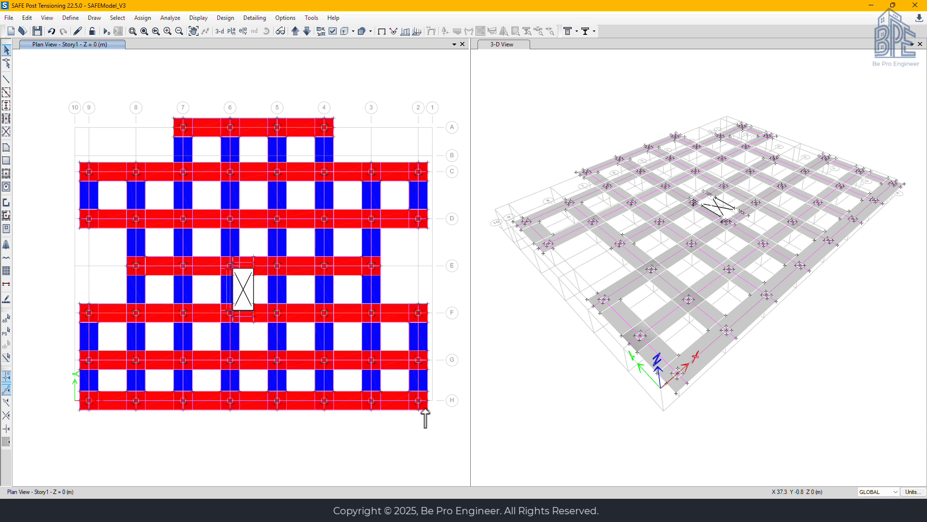